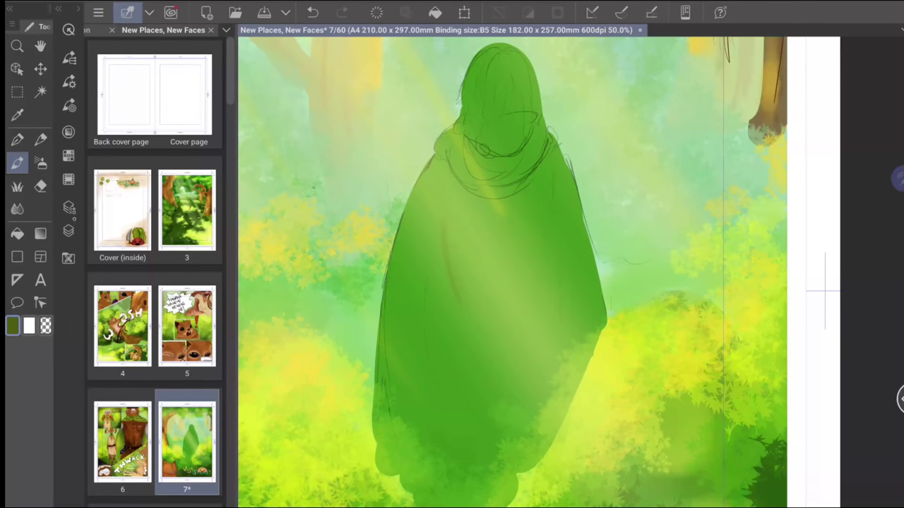
Delete the unneeded Layer 6 from the page
click(69, 231)
click(214, 57)
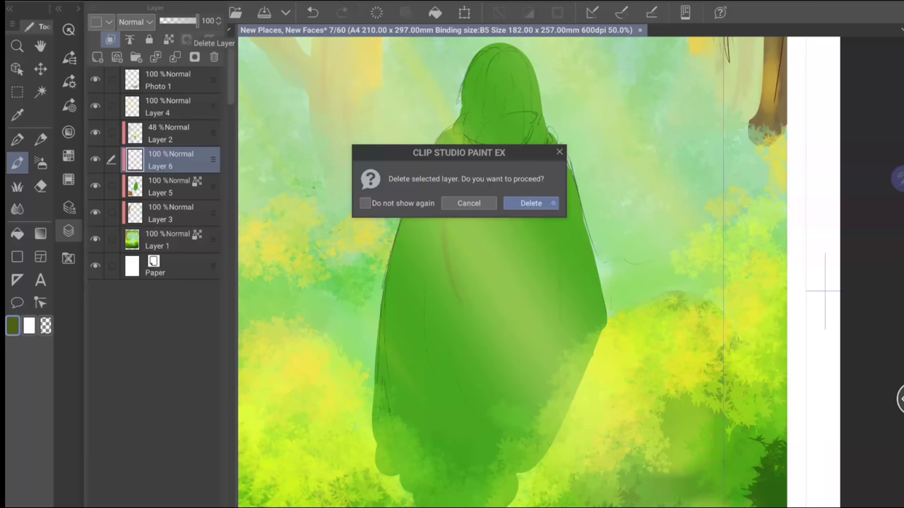
click(530, 202)
Shade the cloak's folds and the cowl's outer edges in dark olive green with the Running color edge watercolor brush
click(68, 81)
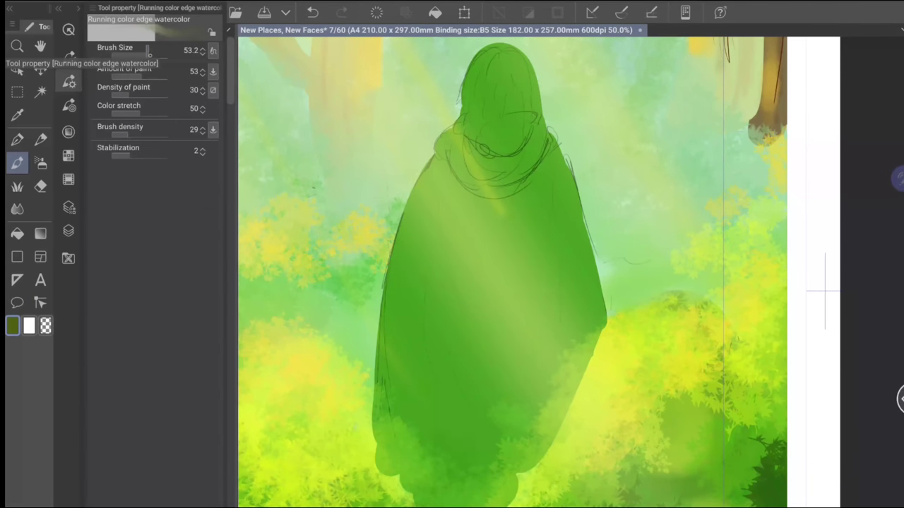
click(69, 258)
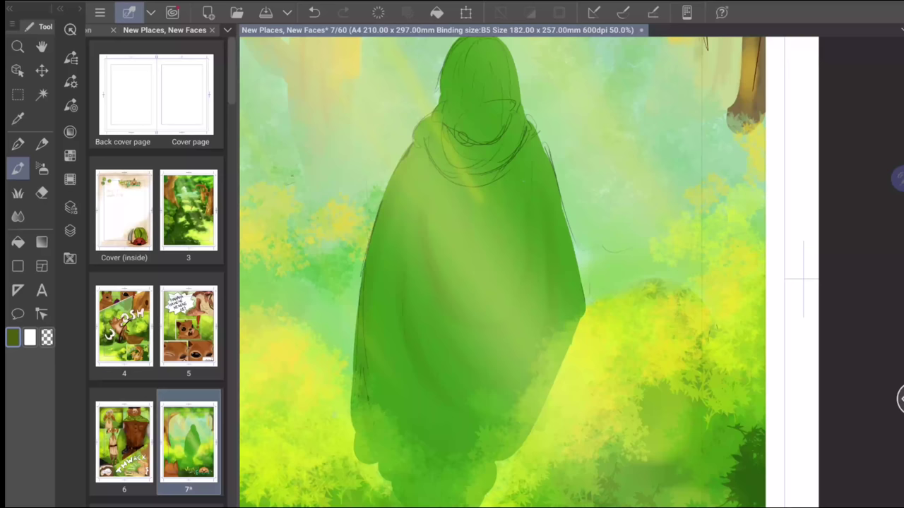
drag(534, 143, 499, 178)
drag(533, 121, 525, 131)
drag(421, 128, 415, 139)
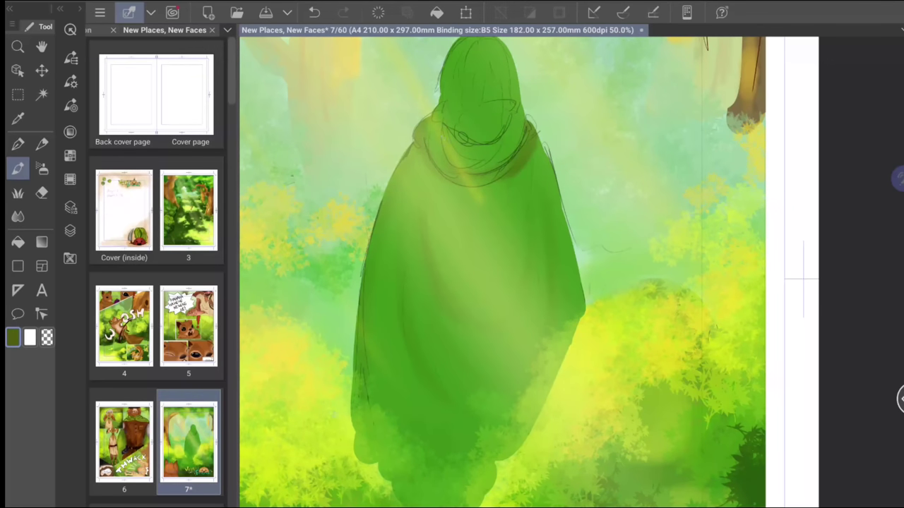
drag(518, 138, 502, 148)
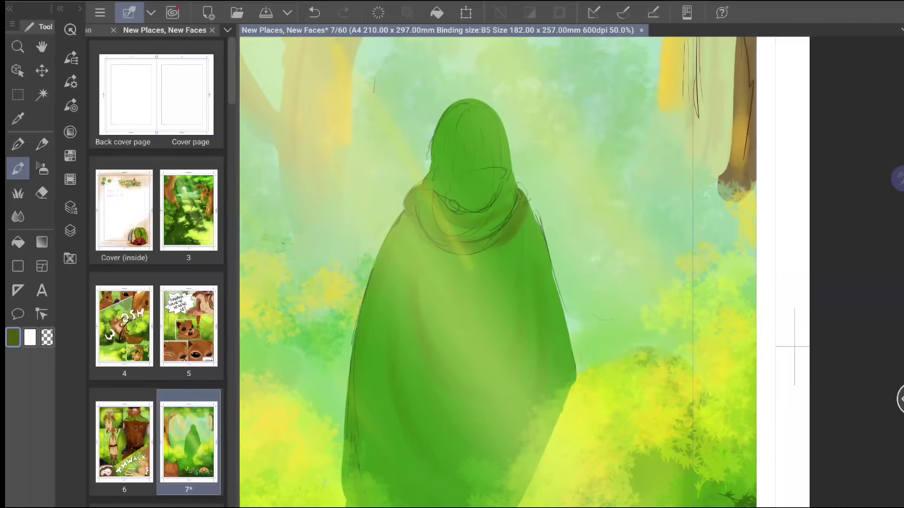
Paint the figure's head brown from the crown down to the cowl, turning the green hood into hair
click(70, 132)
drag(174, 209, 127, 210)
mouse_move(180, 276)
mouse_down()
mouse_move(178, 256)
mouse_move(190, 270)
mouse_up()
click(70, 155)
mouse_move(458, 104)
mouse_down()
mouse_move(437, 144)
mouse_move(462, 103)
mouse_move(455, 145)
mouse_move(471, 147)
mouse_move(480, 103)
mouse_move(491, 150)
mouse_move(505, 120)
mouse_move(494, 145)
mouse_up()
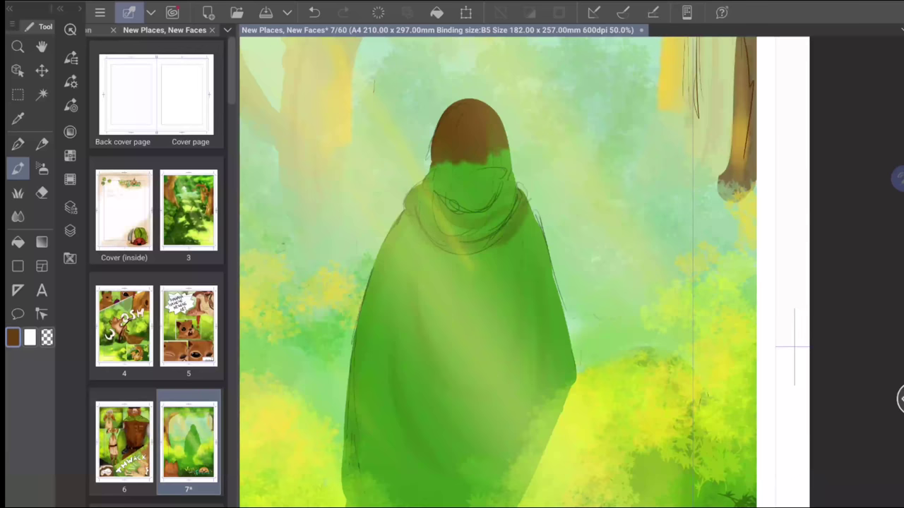
mouse_move(494, 144)
mouse_down()
mouse_move(509, 180)
mouse_move(435, 180)
mouse_move(426, 169)
mouse_up()
drag(454, 203, 493, 203)
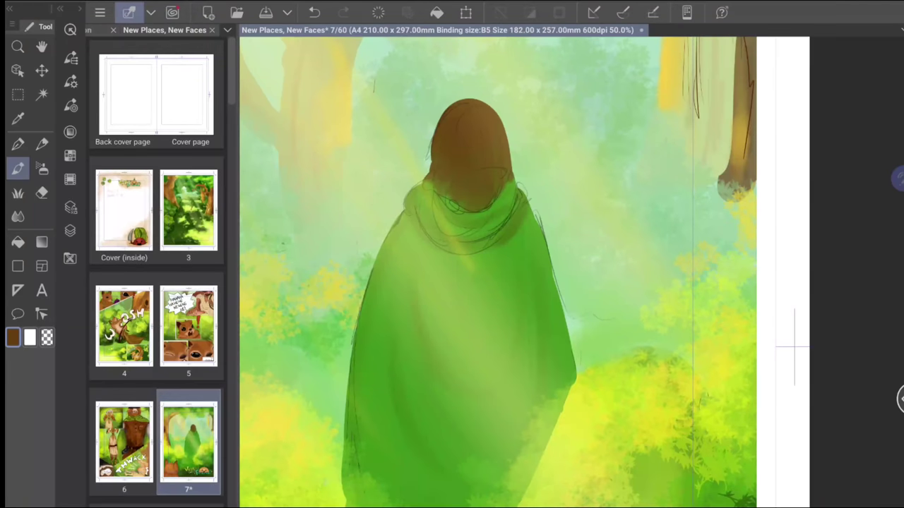
Paint darker brown strands into the figure's hair
click(70, 156)
click(70, 132)
click(188, 292)
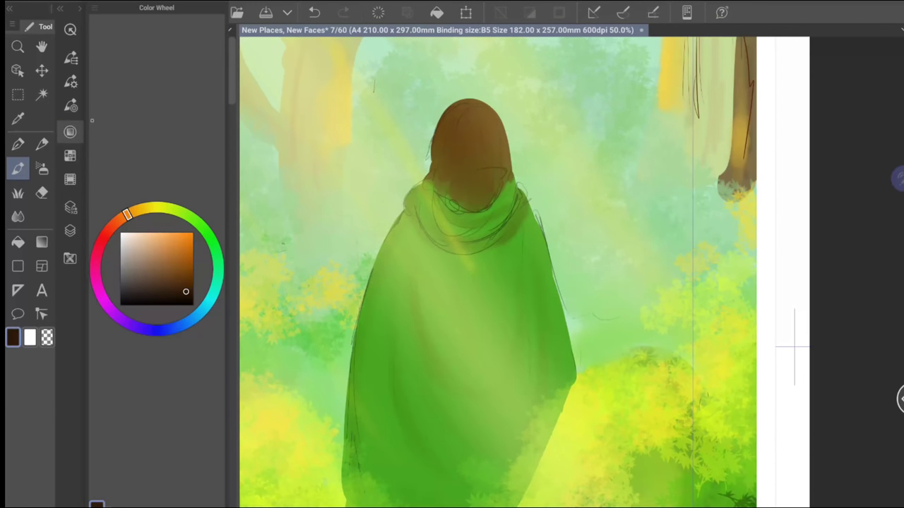
click(70, 81)
click(70, 179)
drag(446, 132, 446, 163)
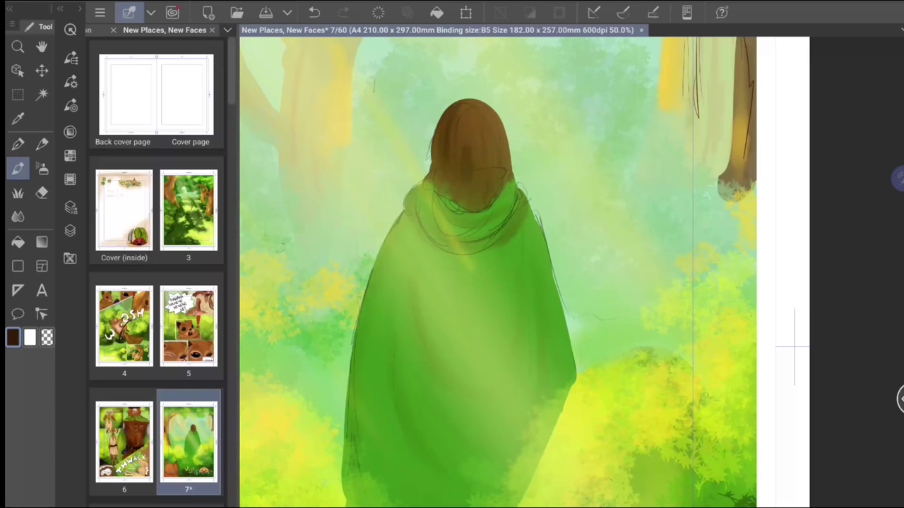
Set Layer 2 to 100% opacity and erase its excess foliage around the fox
scroll(795, 346, down, 3)
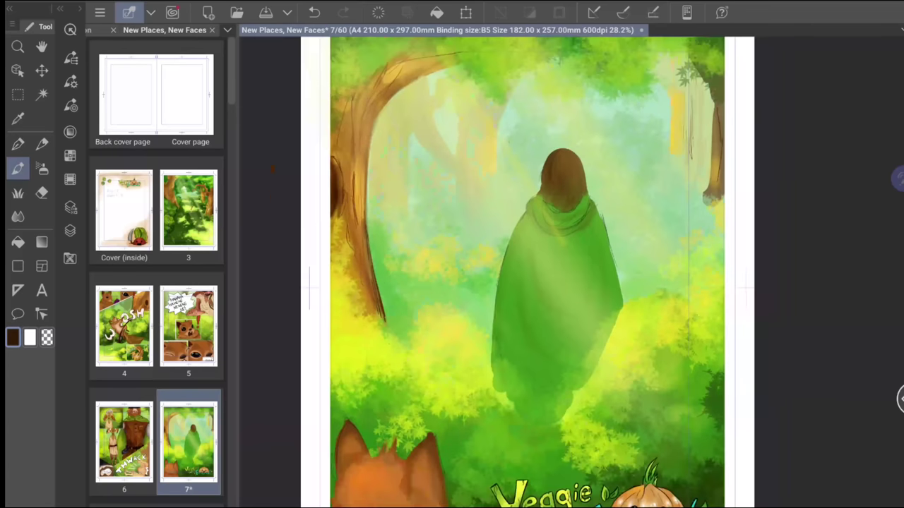
click(70, 206)
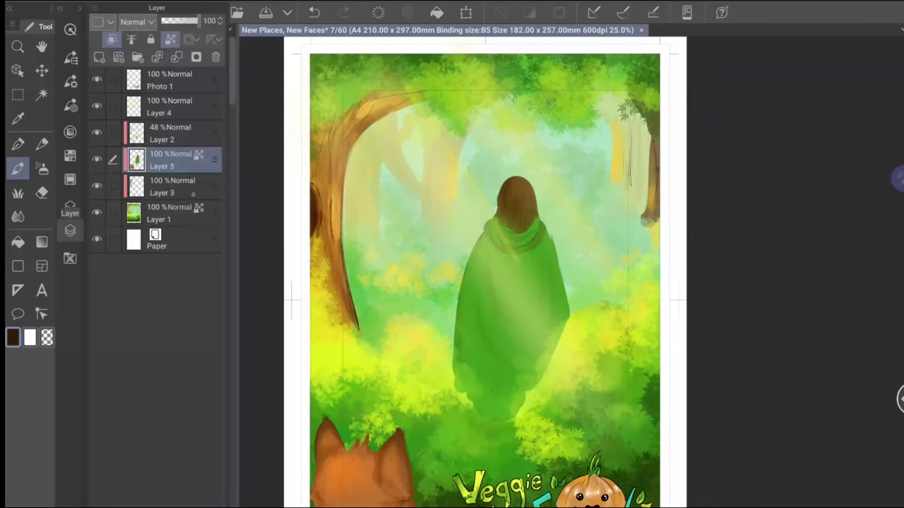
click(170, 131)
click(42, 193)
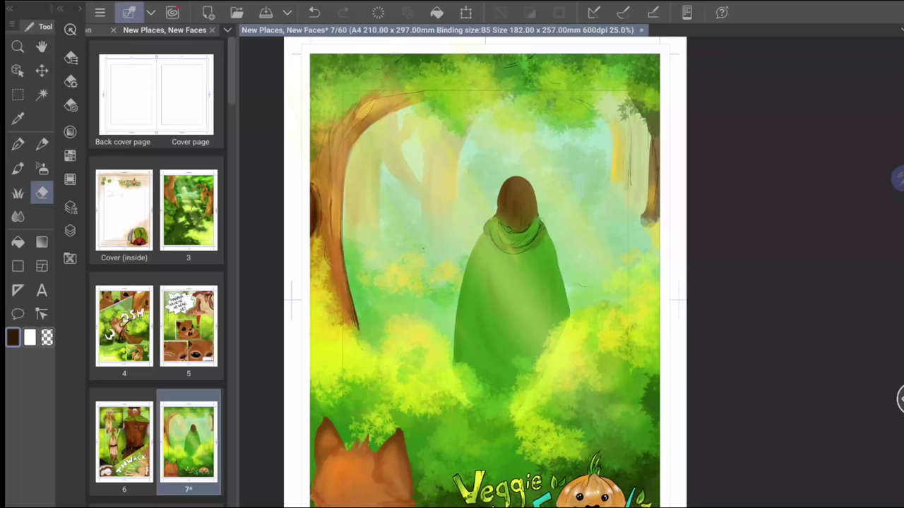
scroll(485, 272, down, 2)
drag(361, 461, 385, 447)
drag(324, 466, 330, 457)
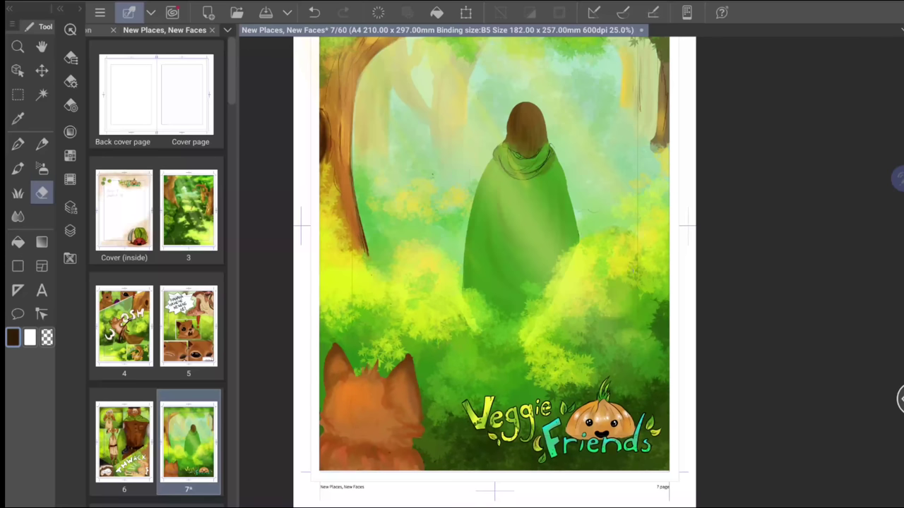
Paint orange highlights on the left side of the figure's hair on Layer 5 with the watercolor brush
scroll(494, 272, up, 1)
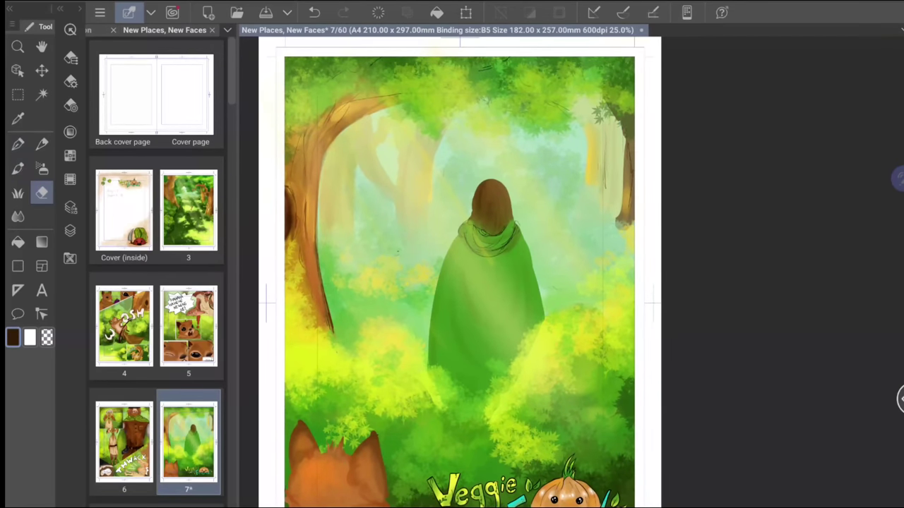
click(18, 168)
click(70, 131)
click(70, 231)
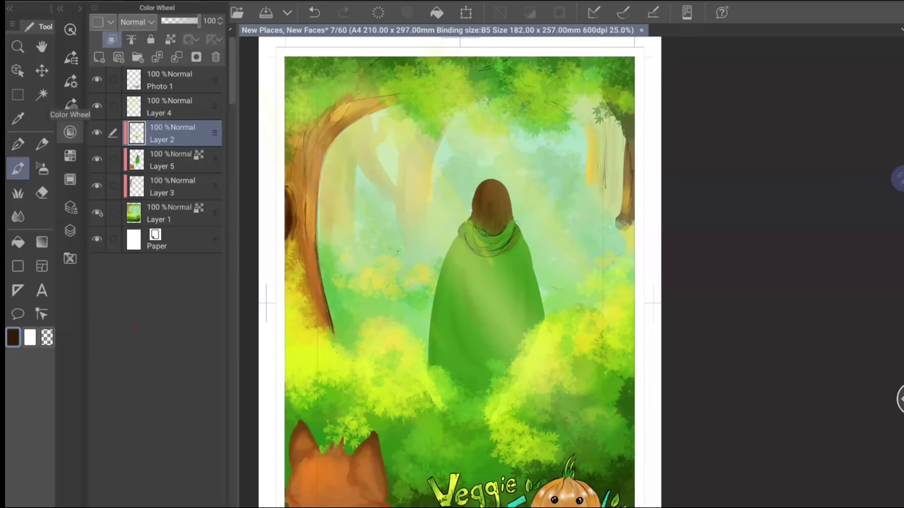
click(70, 132)
click(186, 259)
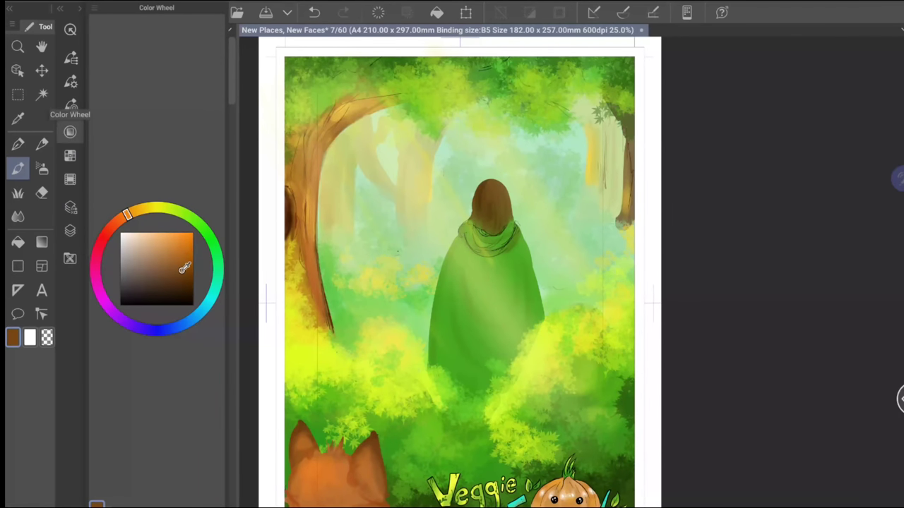
drag(187, 258, 182, 242)
click(133, 210)
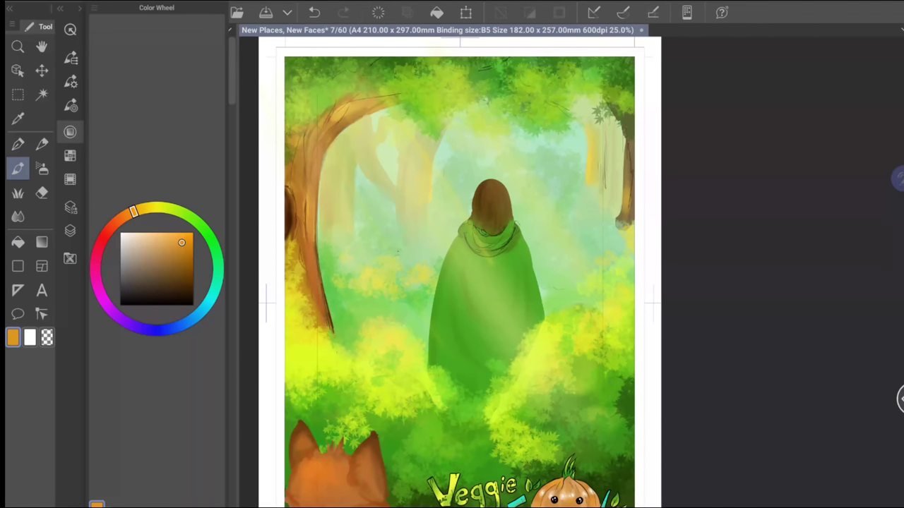
click(69, 155)
drag(479, 198, 483, 185)
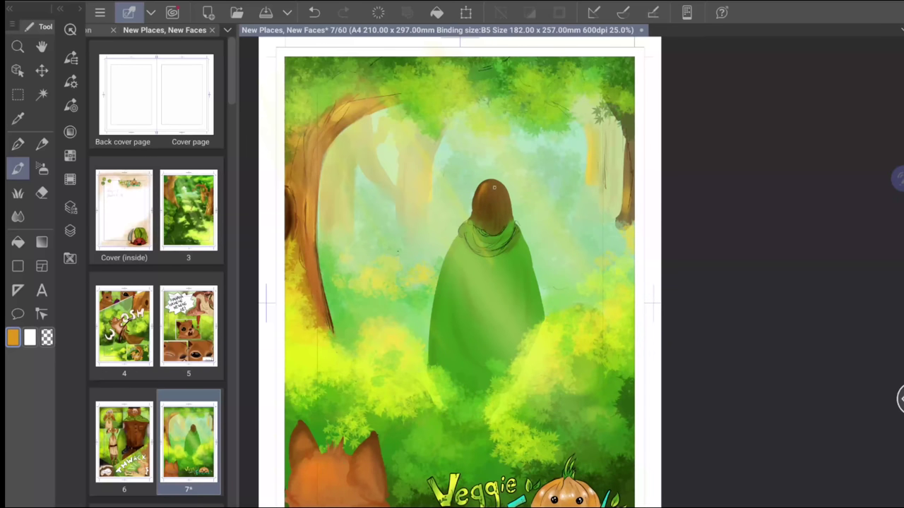
drag(481, 204, 485, 200)
Switch to the Pen tool and choose a reddish brown as the drawing colour
click(70, 231)
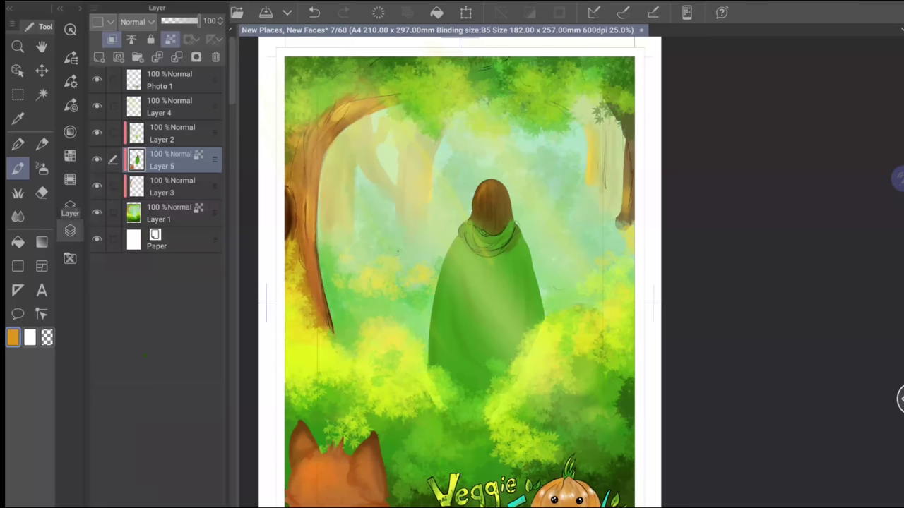
click(70, 207)
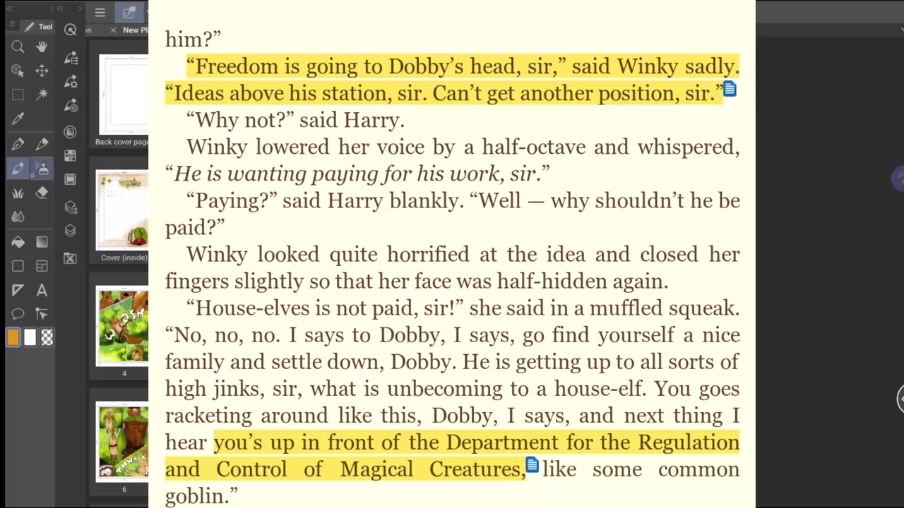
key(p)
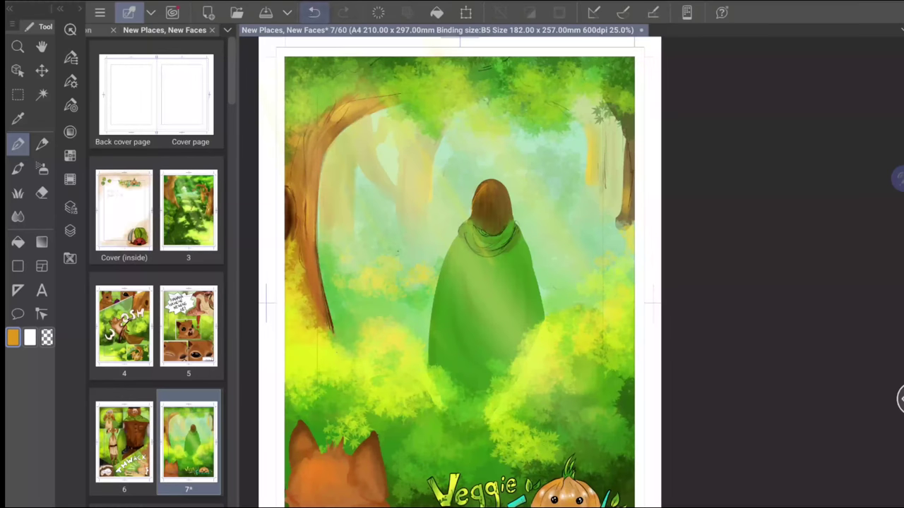
click(70, 132)
click(186, 271)
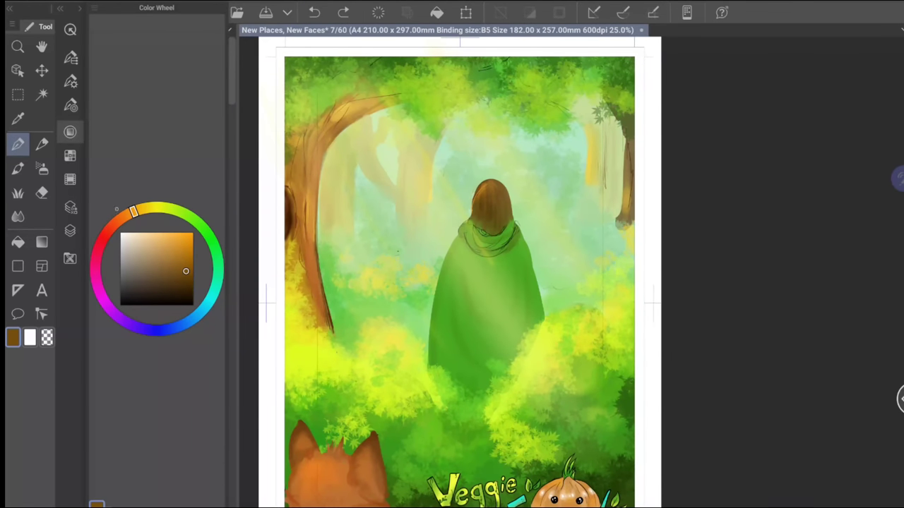
click(120, 221)
click(70, 132)
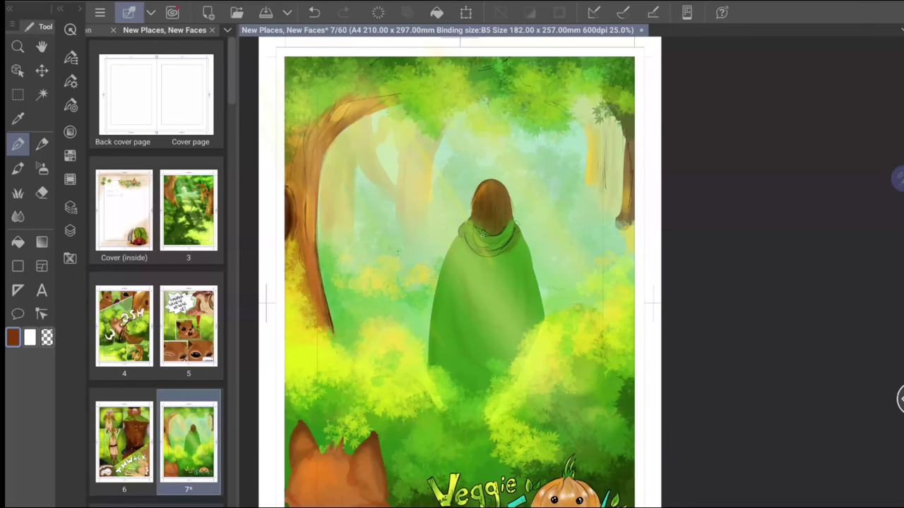
Shade the lower part of the figure's hair in very dark brown on Layer 5 with the watercolor brush
click(18, 168)
click(70, 231)
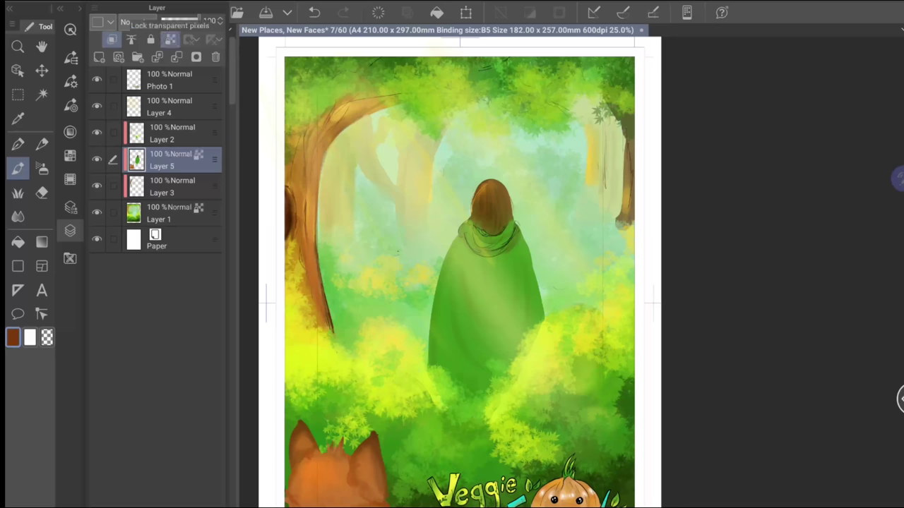
click(70, 230)
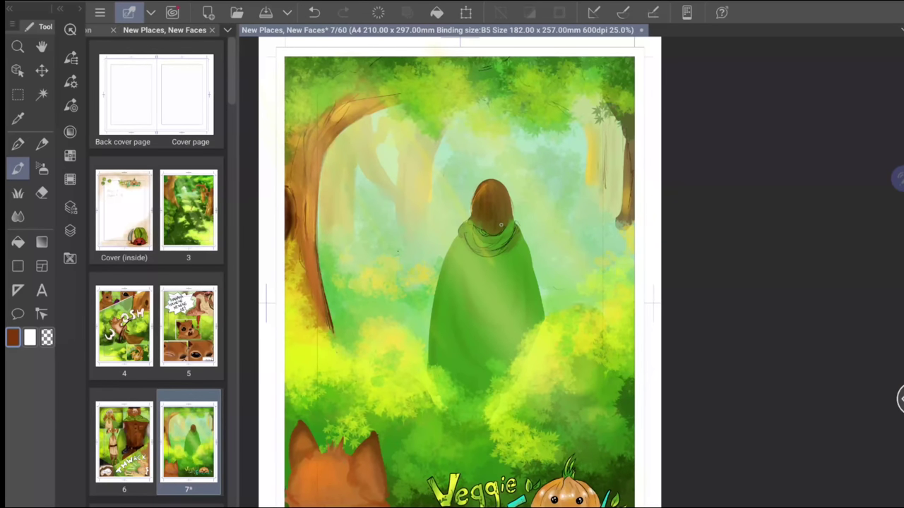
click(70, 132)
drag(183, 241, 189, 288)
click(70, 132)
drag(490, 225, 495, 231)
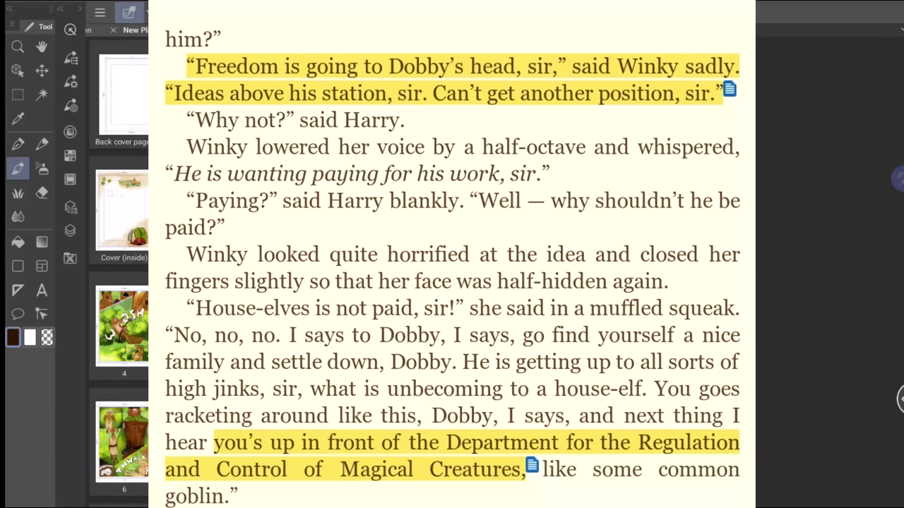
Paint orange highlights on the right side of the hair and along the cloak's left-hand folds
click(70, 132)
click(130, 213)
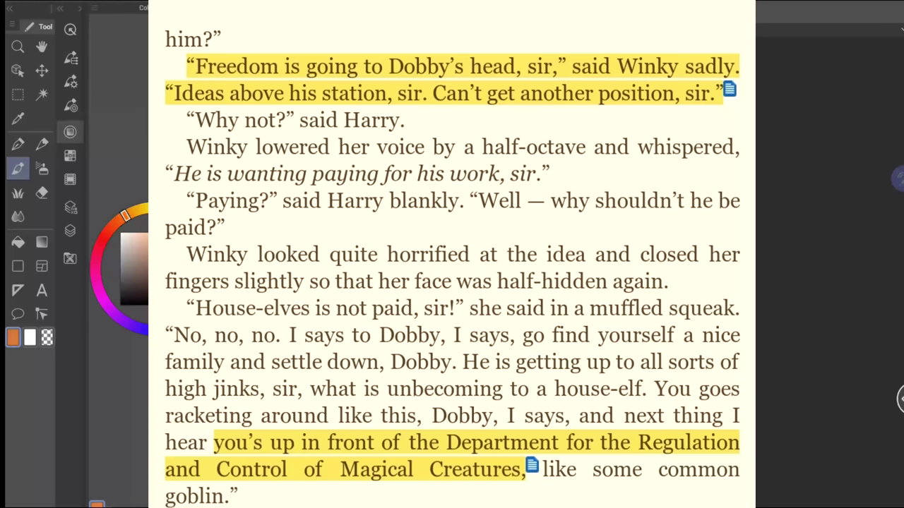
click(70, 132)
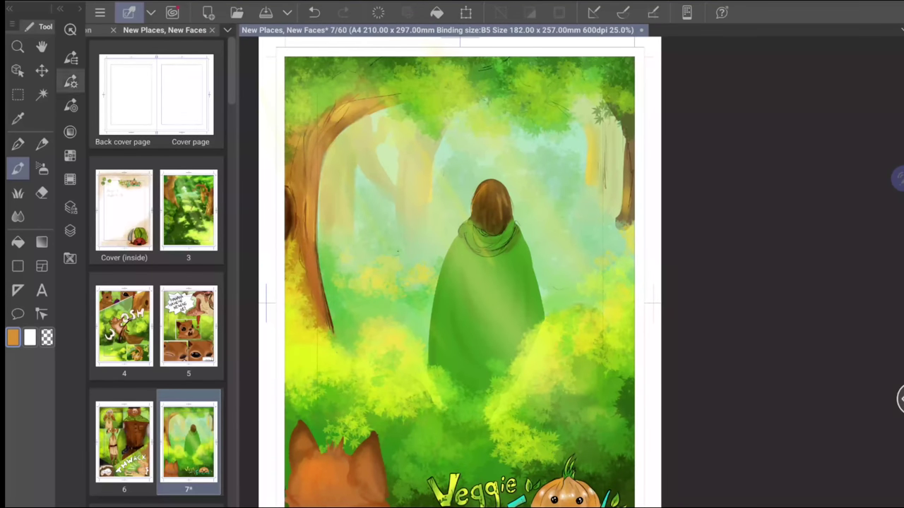
click(70, 58)
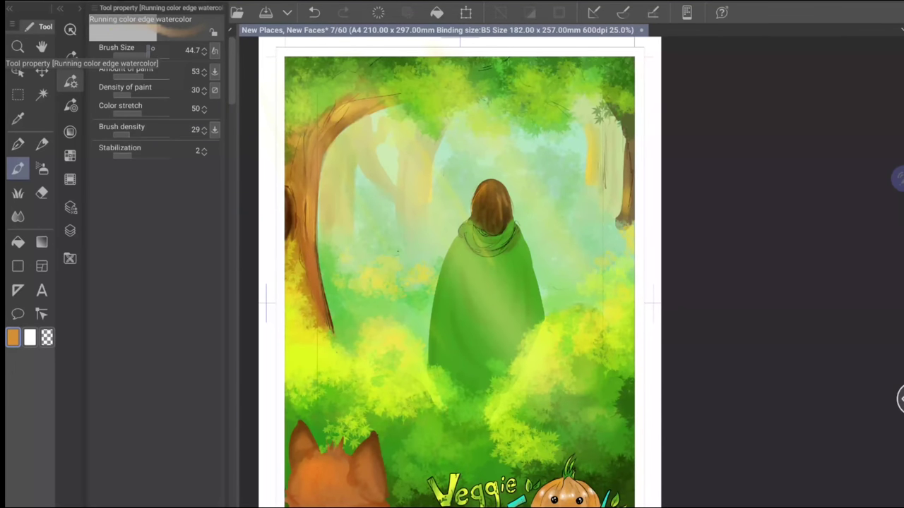
click(70, 231)
click(162, 29)
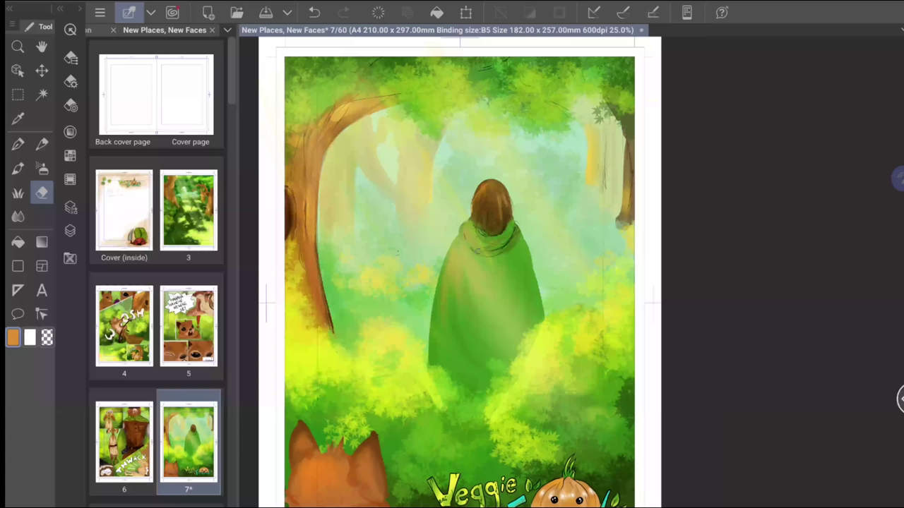
Erase the sketch lines around the cowl and shade its edges in dark green on Layer 5
mouse_move(498, 226)
mouse_down()
mouse_move(521, 225)
mouse_move(506, 248)
mouse_up()
click(18, 168)
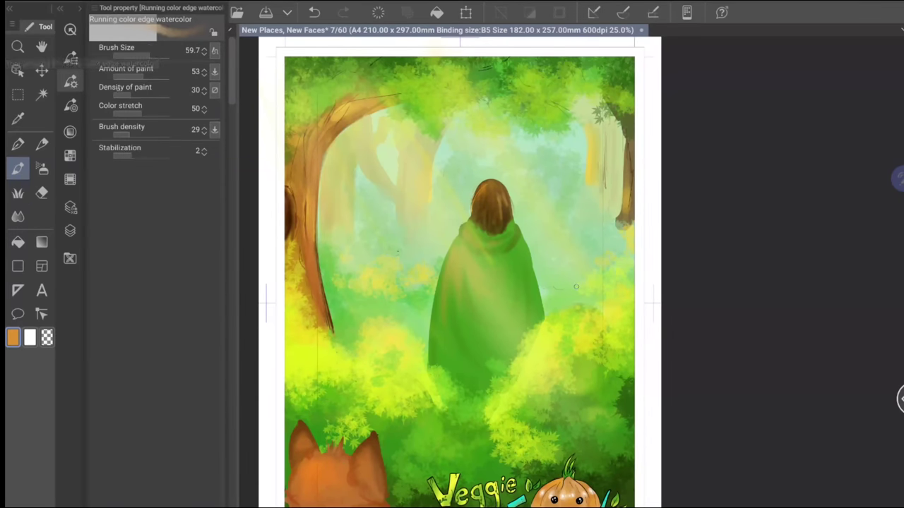
click(70, 104)
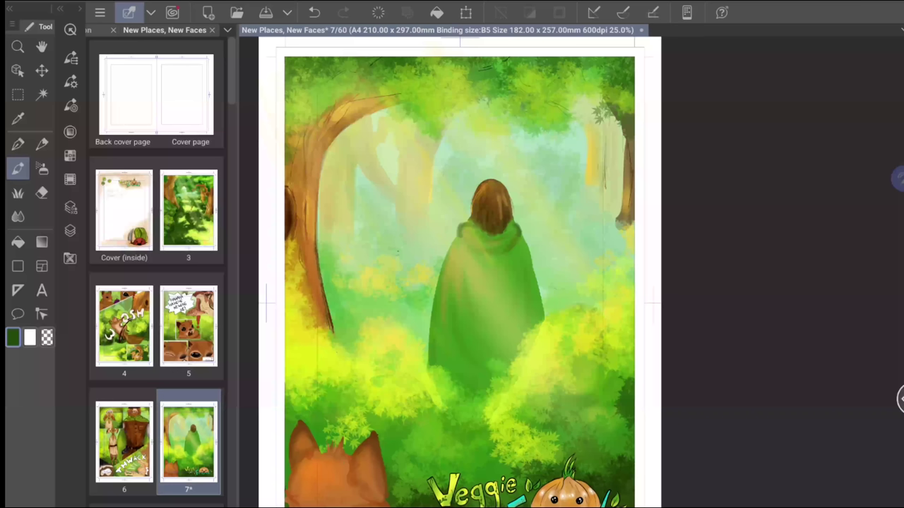
click(169, 160)
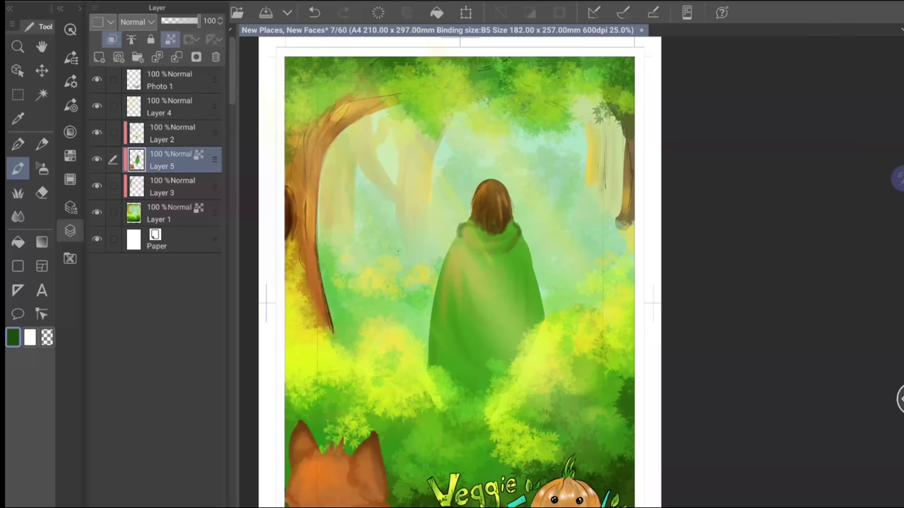
click(70, 180)
click(71, 57)
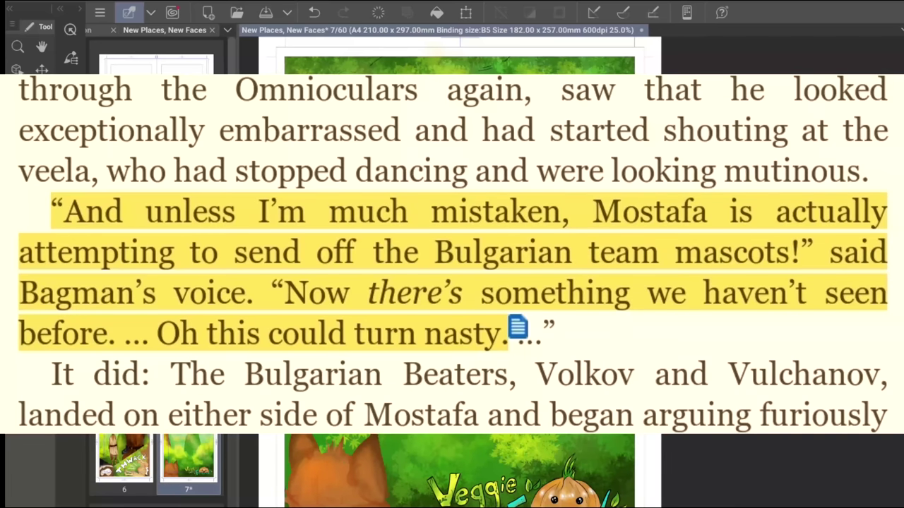
key(ctrl+0)
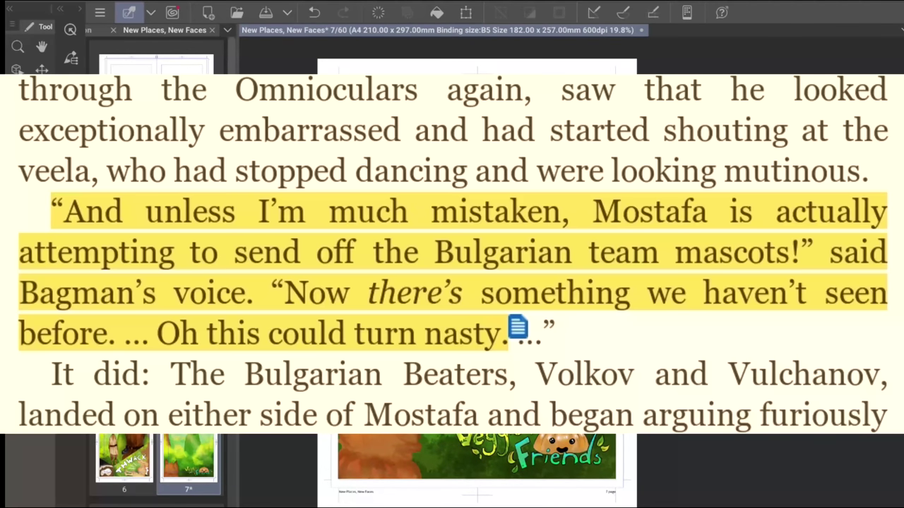
key(ctrl+z)
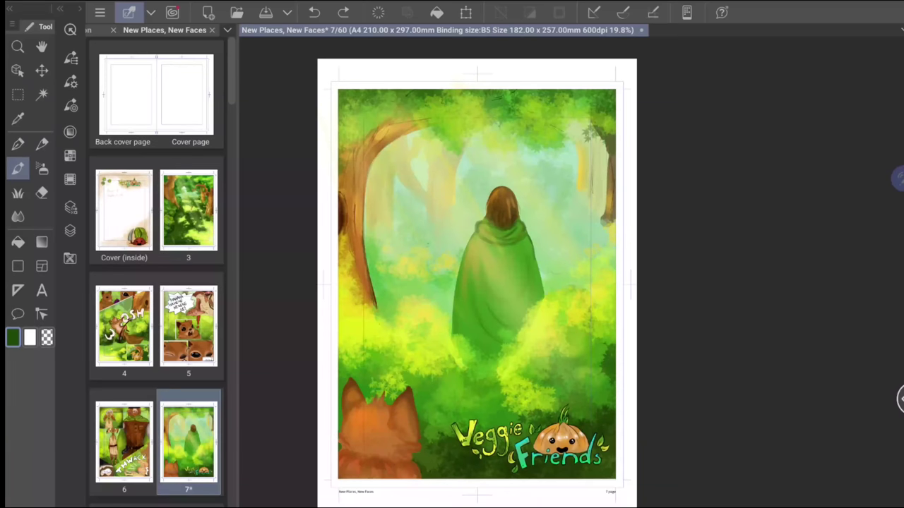
key(ctrl+y)
scroll(477, 282, down, 1)
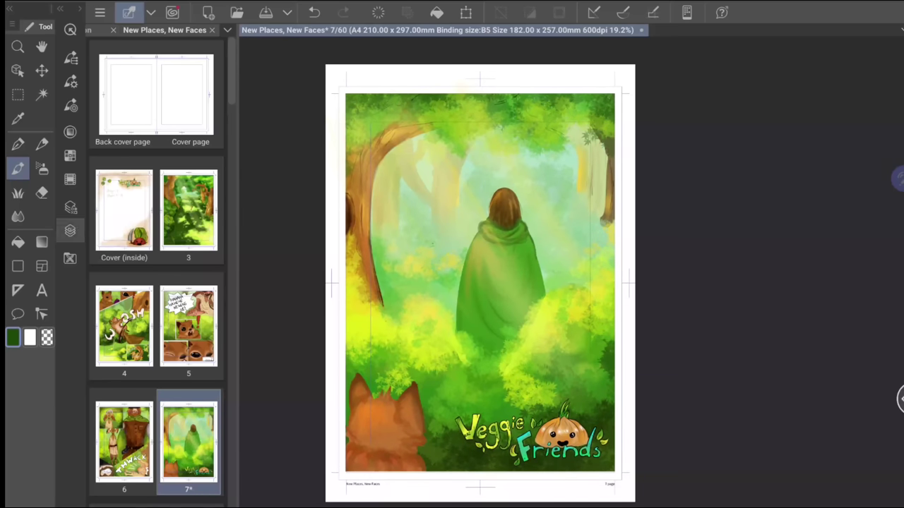
click(70, 230)
click(70, 207)
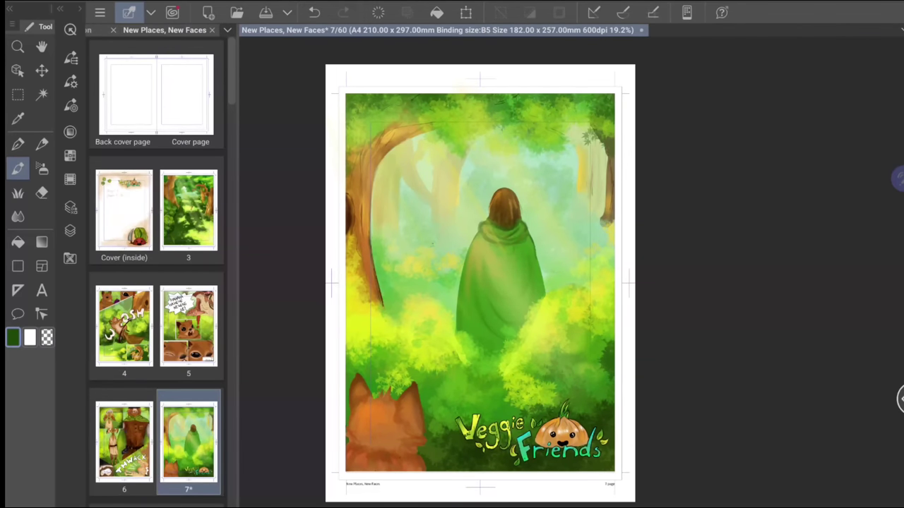
Open page 8 of the comic, the sketched movie poster, for editing
scroll(157, 268, down, 5)
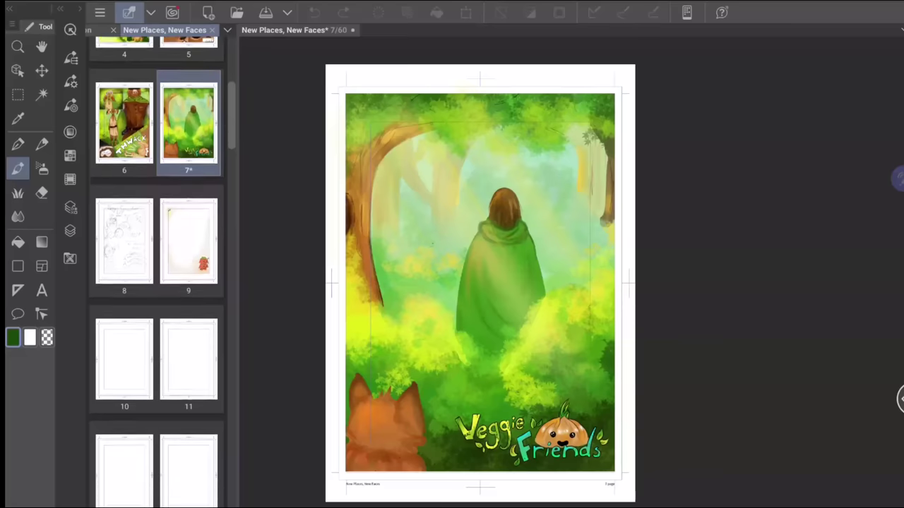
double_click(124, 188)
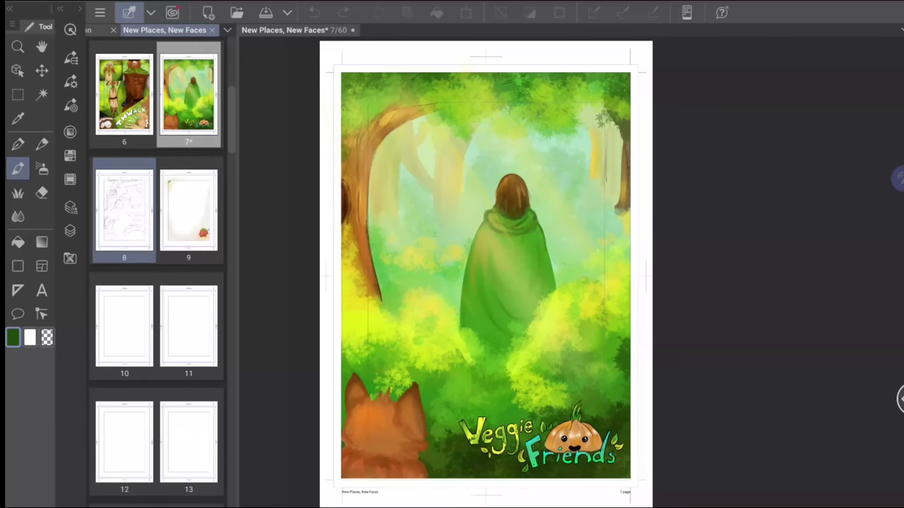
scroll(490, 282, up, 2)
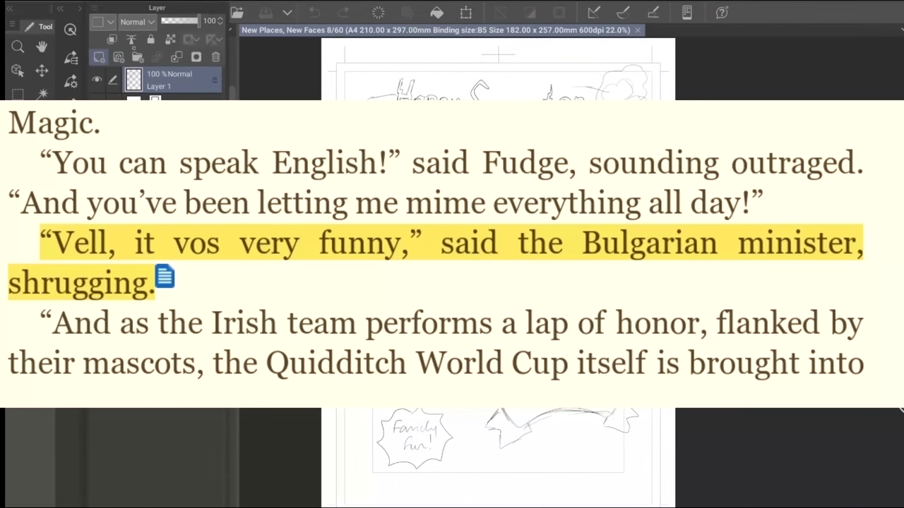
Add a new layer to page 8 and make a rectangular selection covering the artwork area out to the bleed guides
click(99, 57)
key(m)
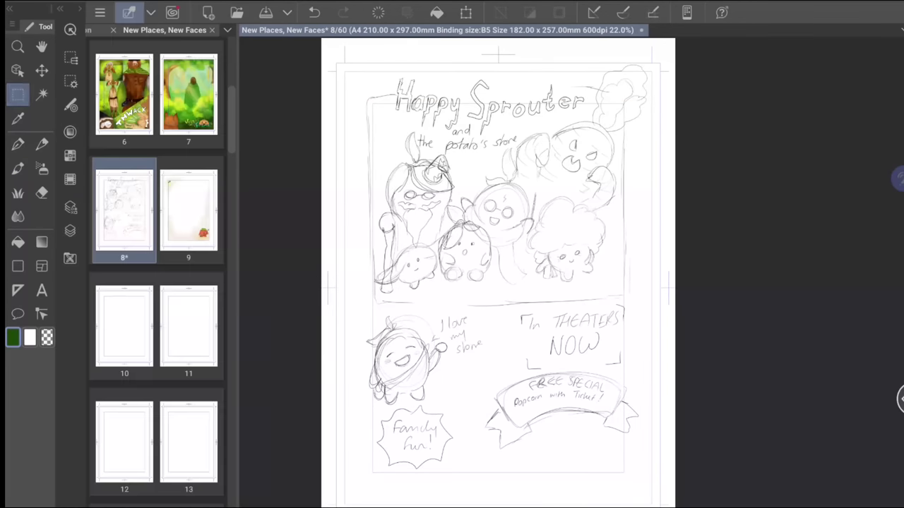
drag(344, 71, 591, 331)
drag(644, 491, 651, 501)
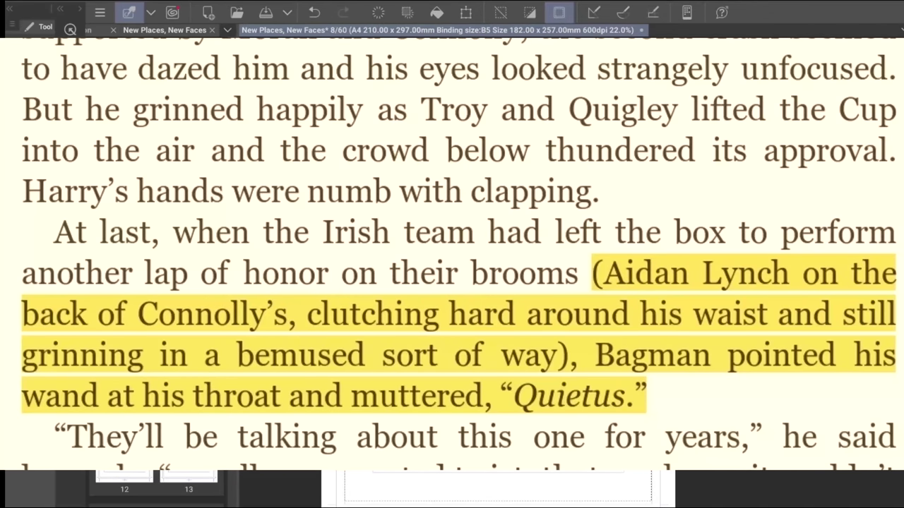
Fill the rectangular selection with a pale tan on the new layer
click(13, 337)
click(145, 233)
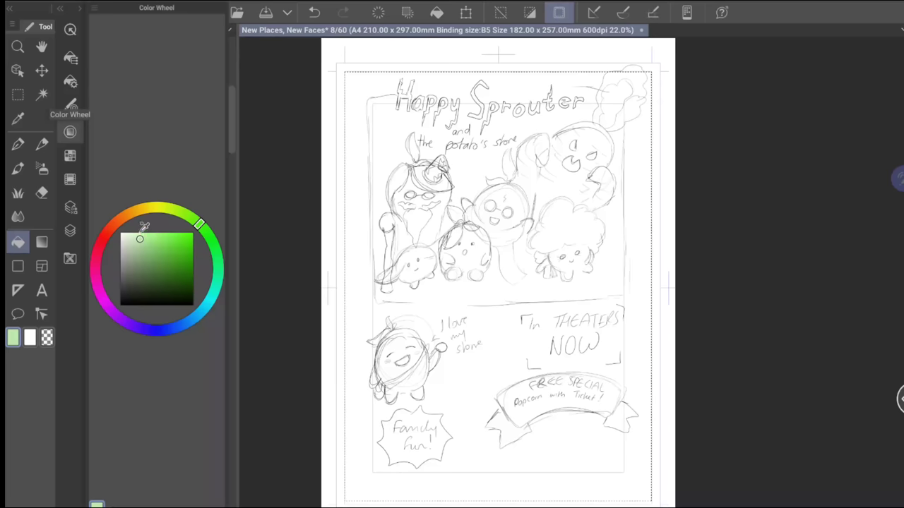
click(759, 330)
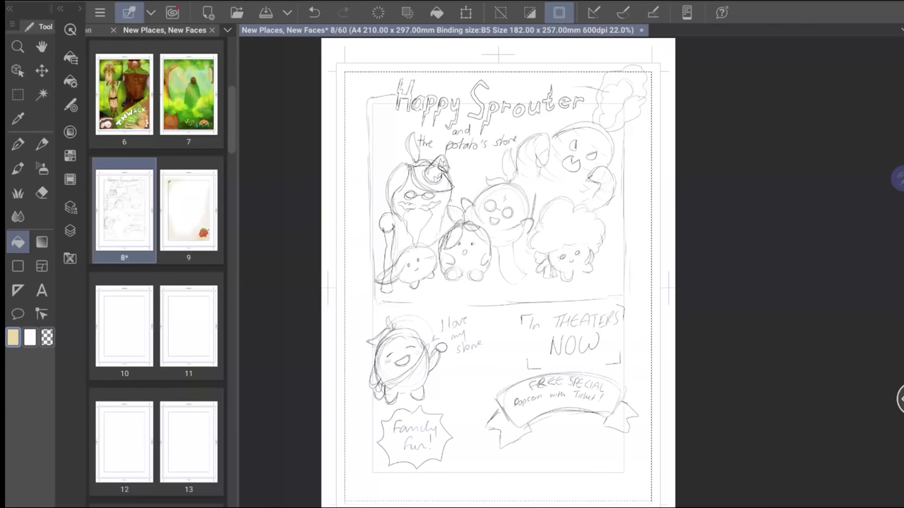
click(374, 72)
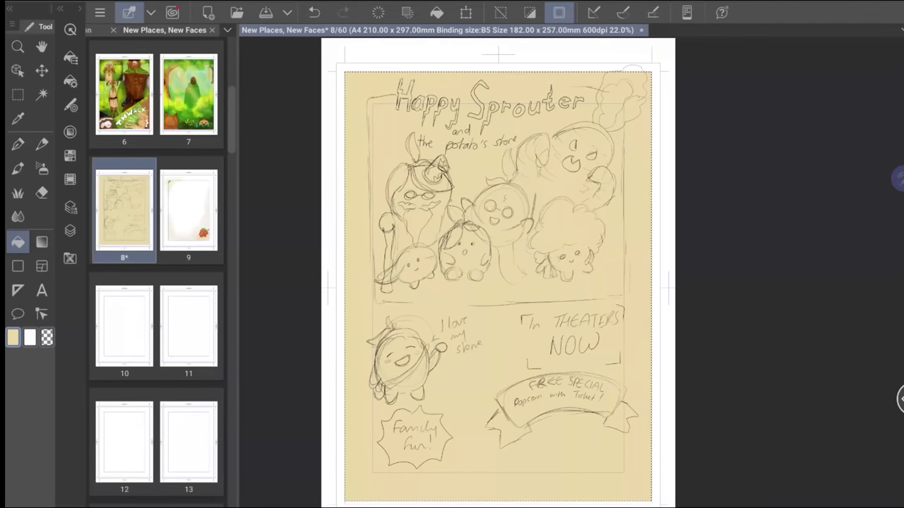
Fill the selected poster area with a light, warm yellow and clear the selection
click(70, 132)
click(70, 132)
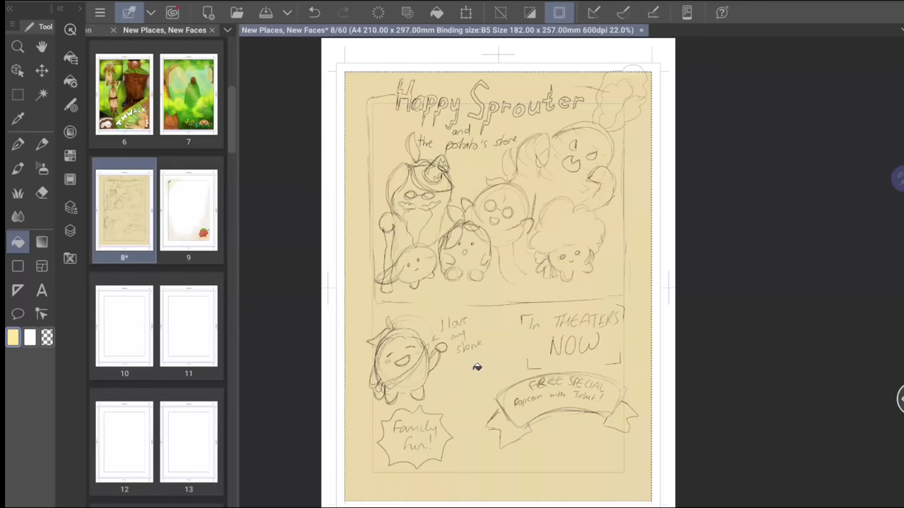
key(alt+BackSpace)
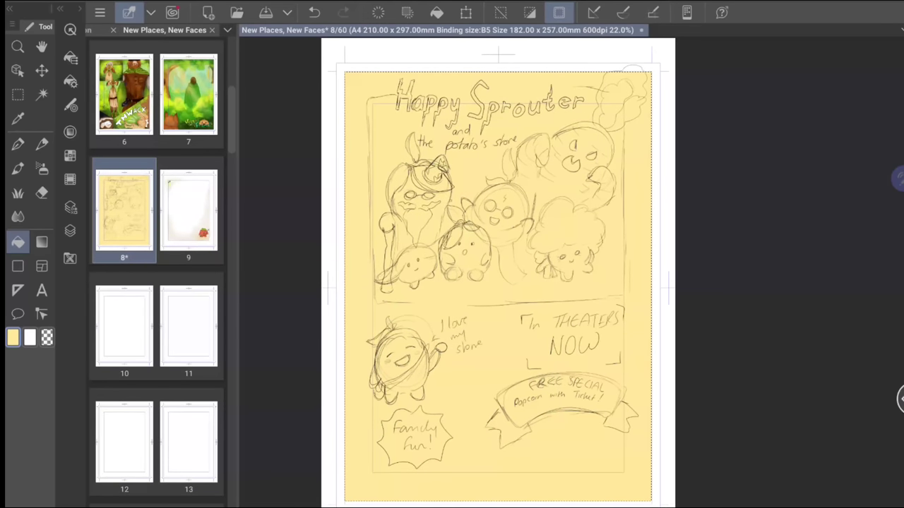
key(ctrl+d)
Add a new top layer, lower the opacity of the sketch on Layer 1 to 44%, and make Layer 3 active
click(70, 207)
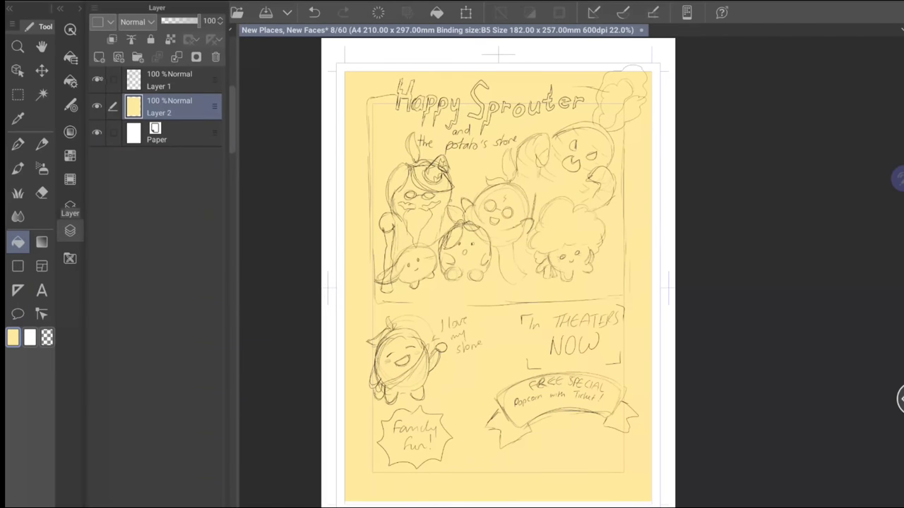
click(99, 56)
drag(214, 106, 214, 80)
click(169, 106)
drag(198, 21, 178, 20)
click(170, 79)
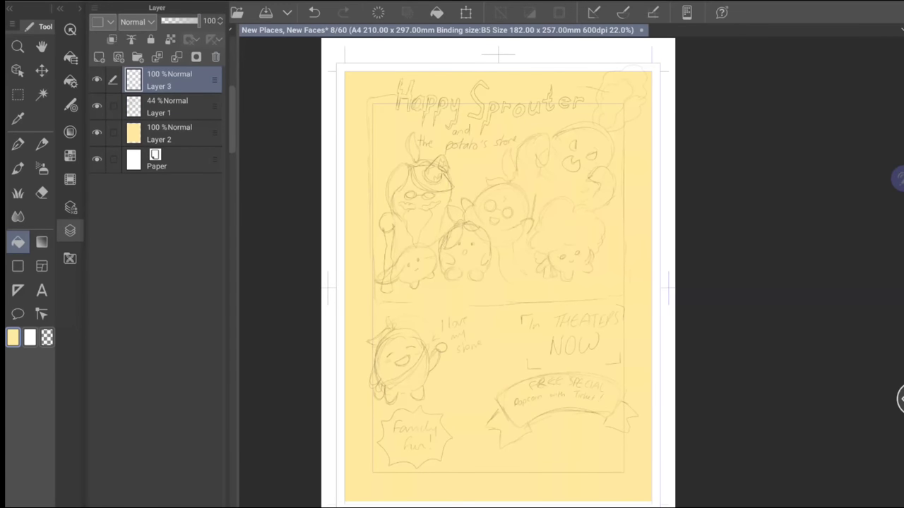
Switch to the G-pen and set the drawing colour to black
click(70, 179)
scroll(498, 283, up, 2)
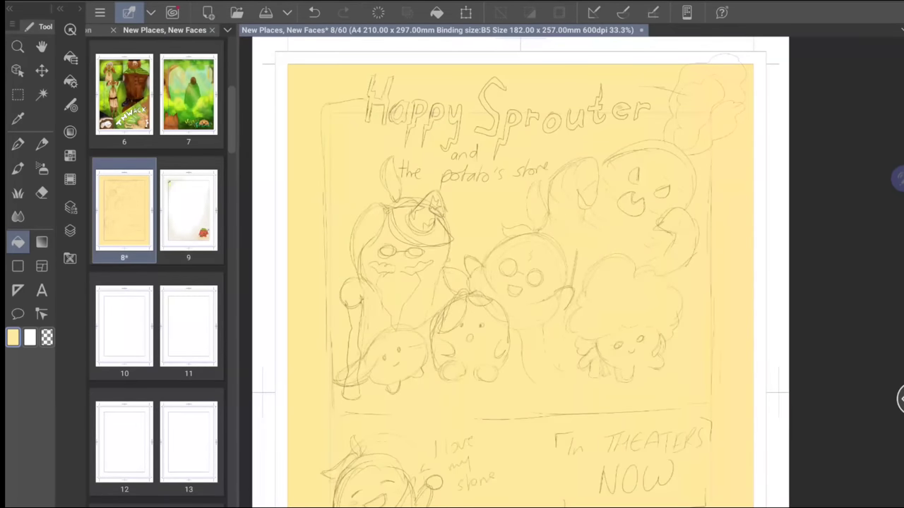
click(18, 144)
click(70, 81)
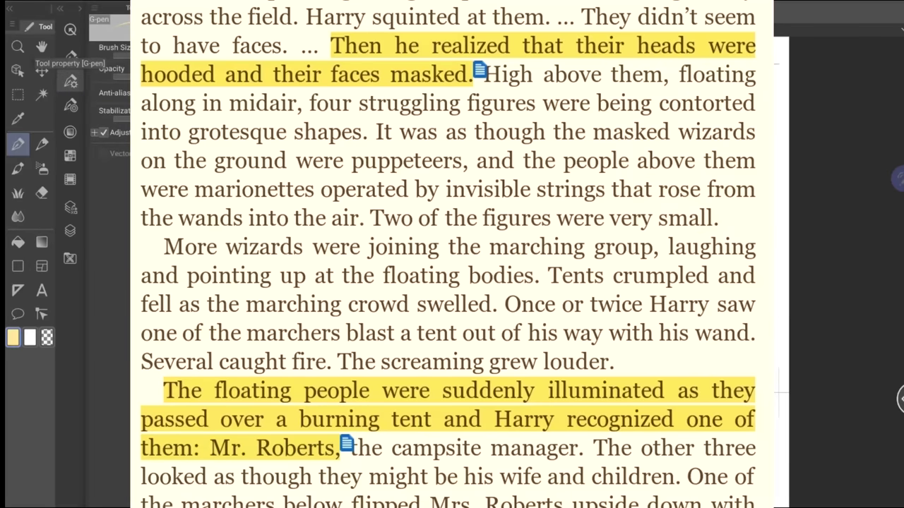
click(99, 283)
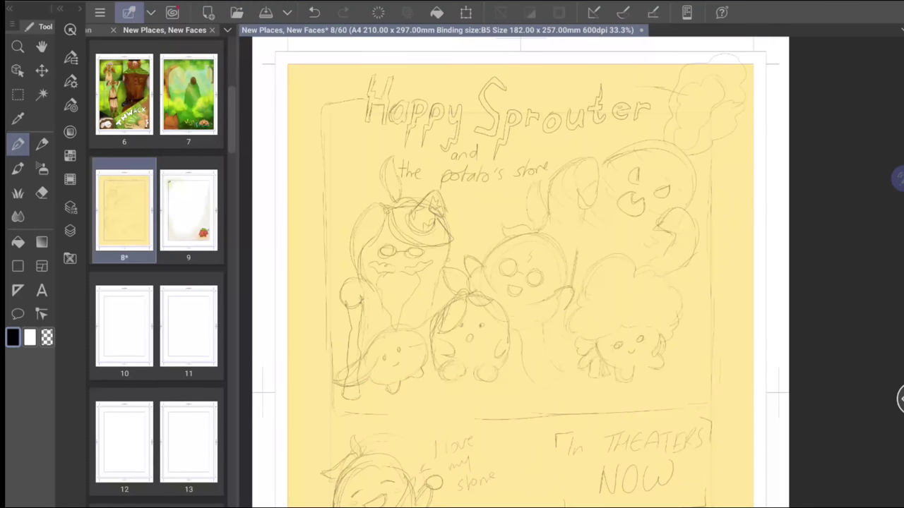
Ink the upper head outline and the lightning-bolt mark of the central bespectacled character on Layer 3
scroll(505, 216, up, 4)
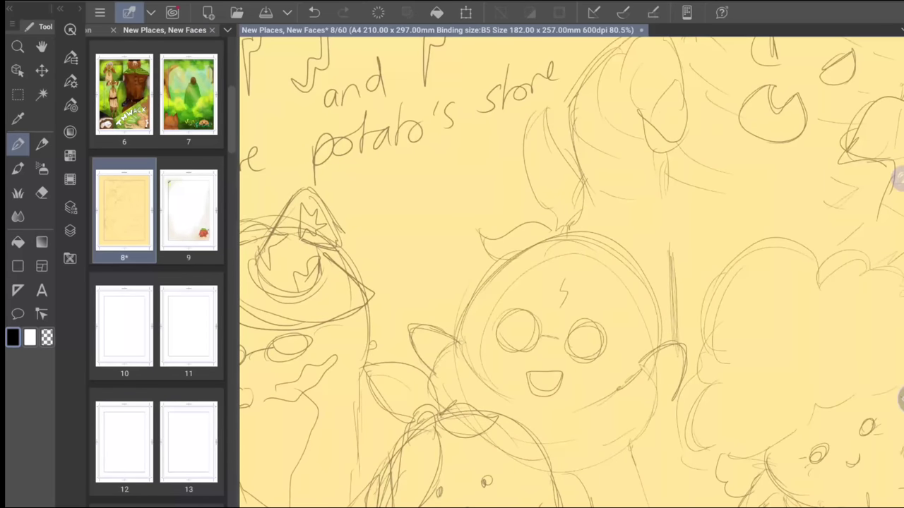
mouse_move(455, 341)
mouse_down()
mouse_move(506, 265)
mouse_move(534, 247)
mouse_move(599, 239)
mouse_move(629, 252)
mouse_move(650, 281)
mouse_move(663, 350)
mouse_up()
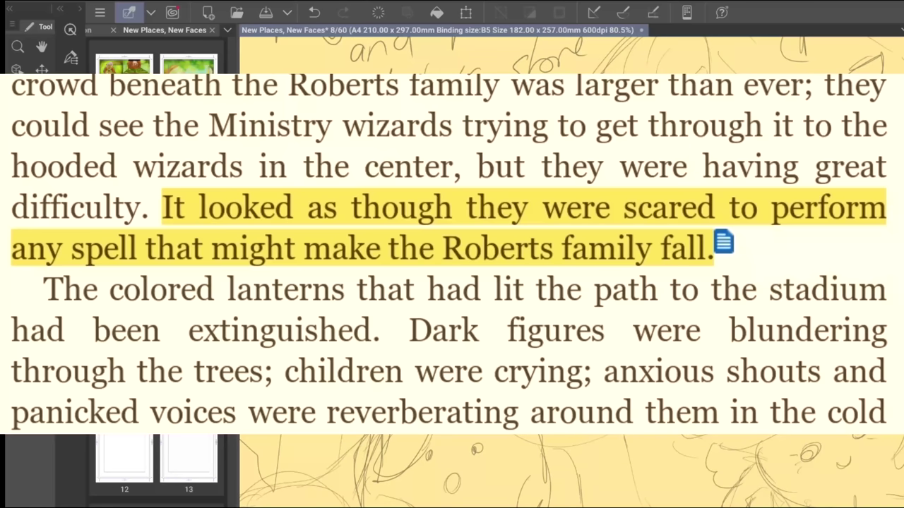
drag(573, 256, 569, 281)
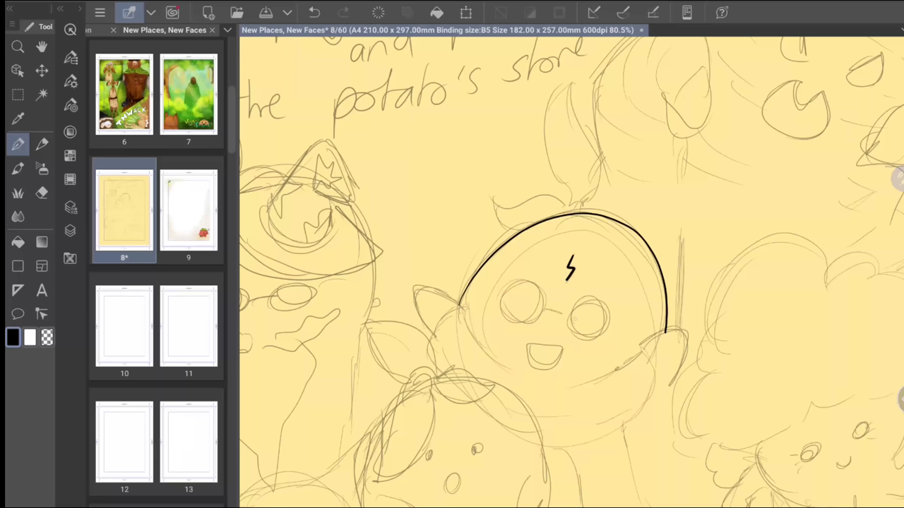
Ink the central character's round glasses and open smiling mouth over the sketch
mouse_move(570, 321)
mouse_down()
mouse_move(604, 314)
mouse_move(594, 331)
mouse_move(545, 310)
mouse_move(537, 284)
mouse_move(507, 285)
mouse_move(501, 310)
mouse_move(532, 320)
mouse_move(541, 290)
mouse_move(522, 288)
mouse_move(512, 302)
mouse_move(521, 320)
mouse_move(545, 309)
mouse_up()
click(314, 12)
key(ctrl+z)
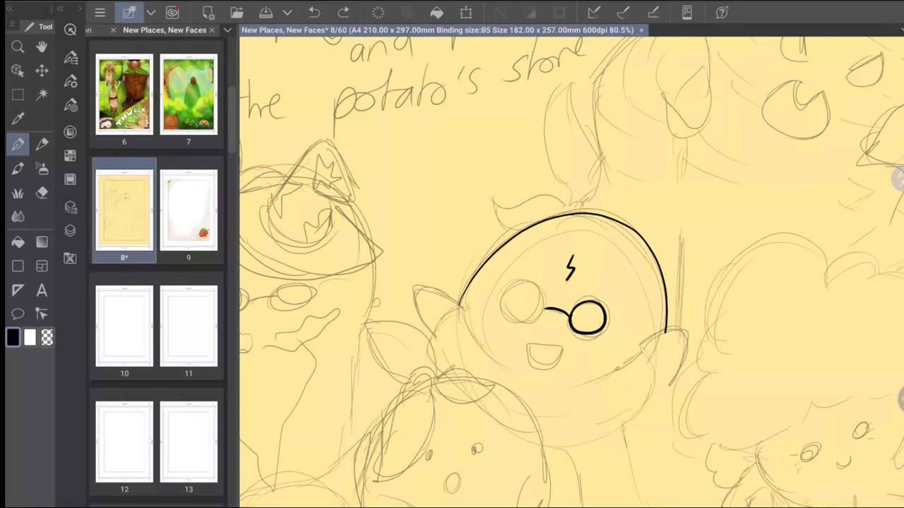
scroll(557, 318, up, 5)
mouse_move(554, 273)
mouse_down()
mouse_move(512, 239)
mouse_move(478, 271)
mouse_move(501, 321)
mouse_move(544, 310)
mouse_move(553, 274)
mouse_move(591, 265)
mouse_move(632, 269)
mouse_move(624, 292)
mouse_move(595, 296)
mouse_move(581, 270)
mouse_up()
scroll(572, 272, down, 4)
scroll(572, 272, up, 2)
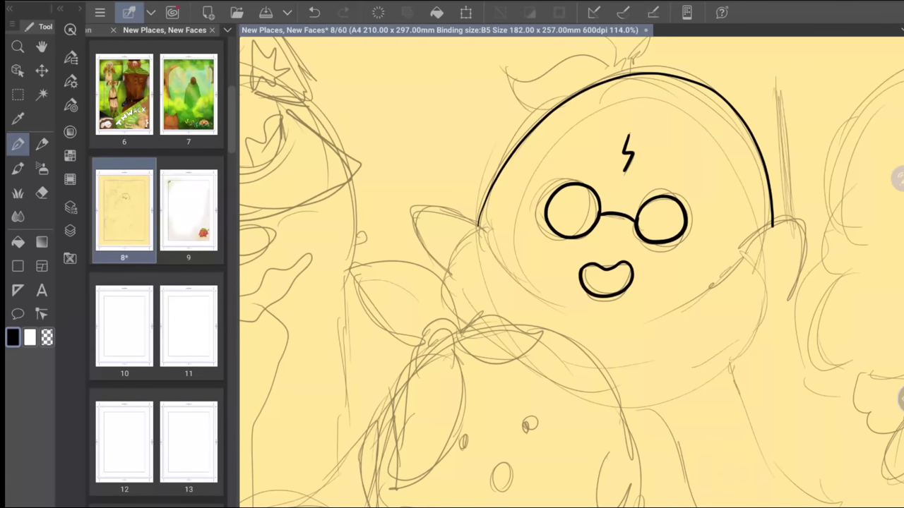
Ink the scarf wrapped under the central character's face and its long hanging end
scroll(572, 272, down, 4)
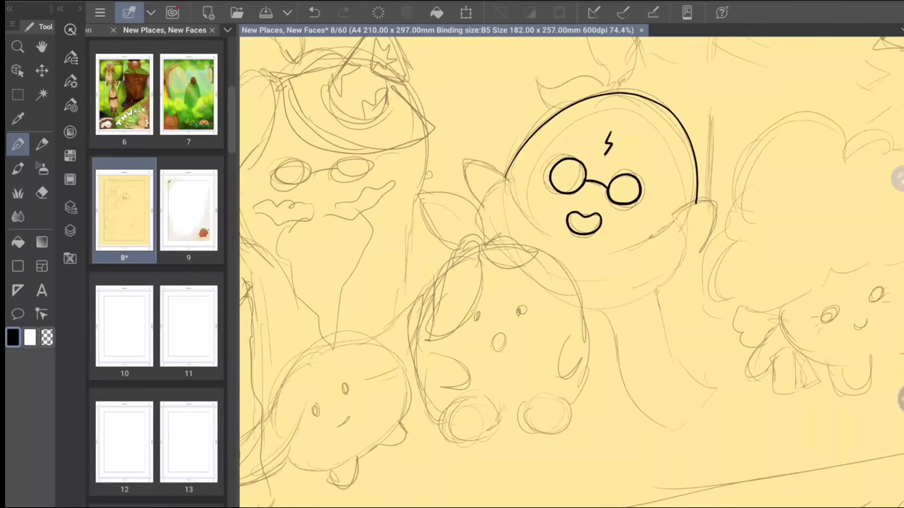
drag(506, 181, 529, 222)
mouse_move(505, 176)
mouse_down()
mouse_move(485, 185)
mouse_move(481, 212)
mouse_move(499, 235)
mouse_move(538, 248)
mouse_up()
mouse_move(521, 215)
mouse_down()
mouse_move(560, 244)
mouse_move(629, 248)
mouse_up()
drag(570, 253, 643, 242)
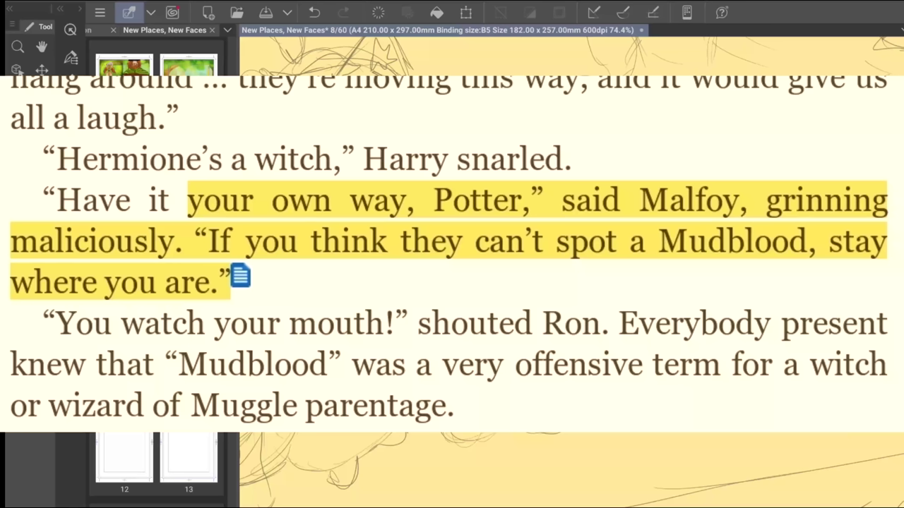
mouse_move(606, 314)
mouse_down()
mouse_move(688, 429)
mouse_move(714, 386)
mouse_up()
mouse_move(659, 295)
mouse_down()
mouse_move(699, 381)
mouse_move(715, 387)
mouse_up()
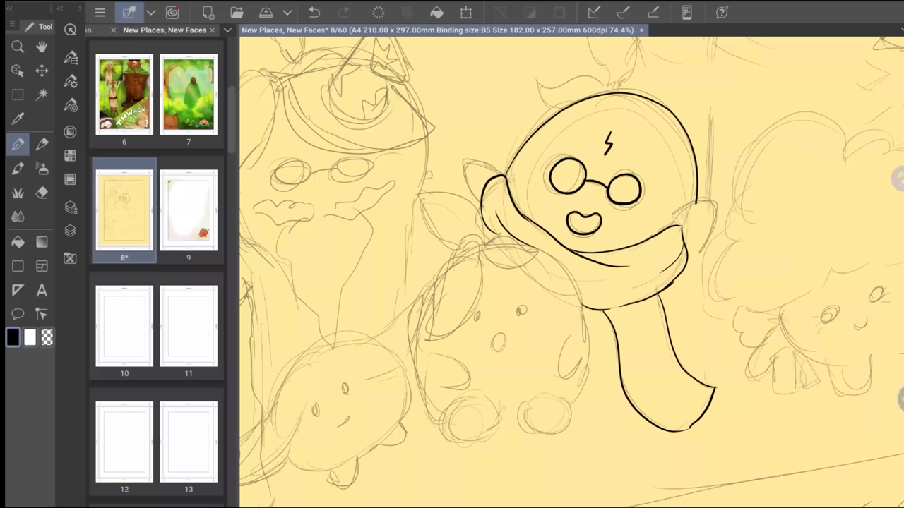
Ink the central character's two raised arms and the wand above the right-hand one
drag(682, 227, 706, 208)
drag(706, 248, 688, 263)
mouse_move(502, 174)
mouse_down()
mouse_move(463, 173)
mouse_move(483, 209)
mouse_up()
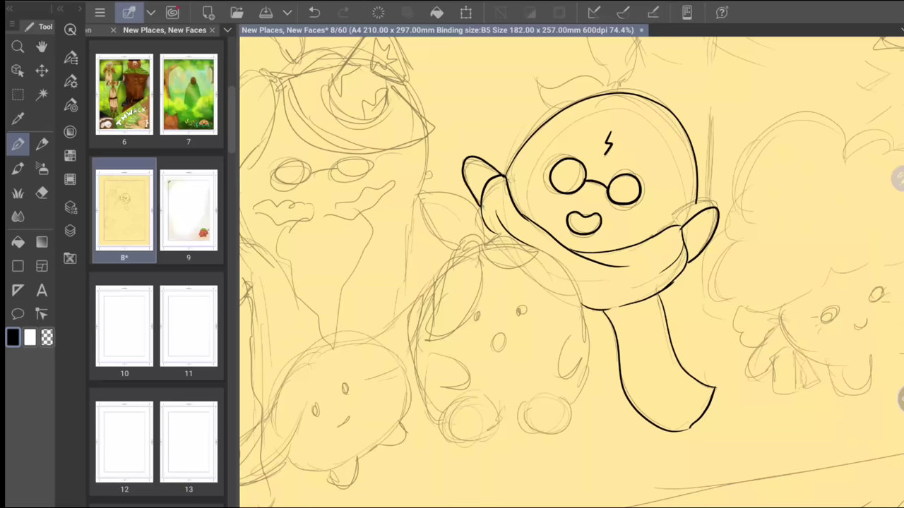
drag(709, 206, 711, 119)
Ink the leaves sprouting from the central character's head, including a small one curling over the forehead
scroll(572, 272, up, 3)
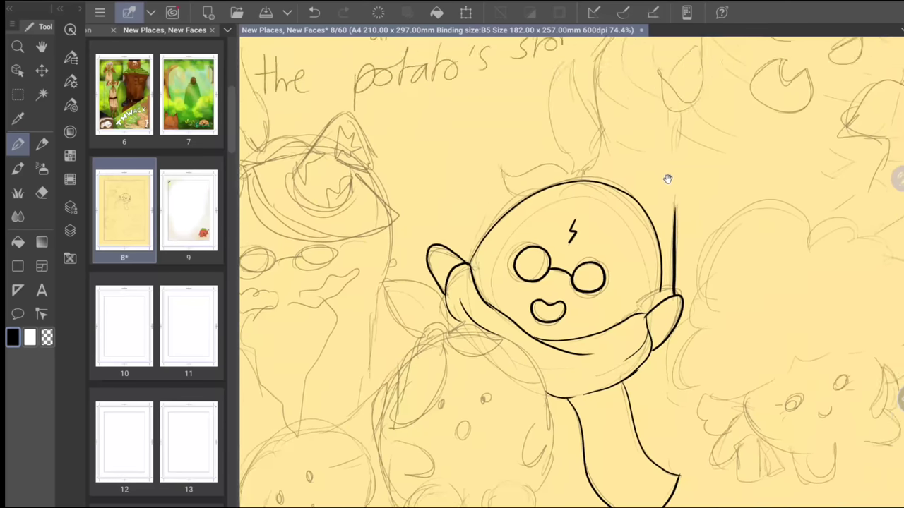
mouse_move(565, 210)
mouse_down()
mouse_move(537, 157)
mouse_move(561, 94)
mouse_move(578, 205)
mouse_up()
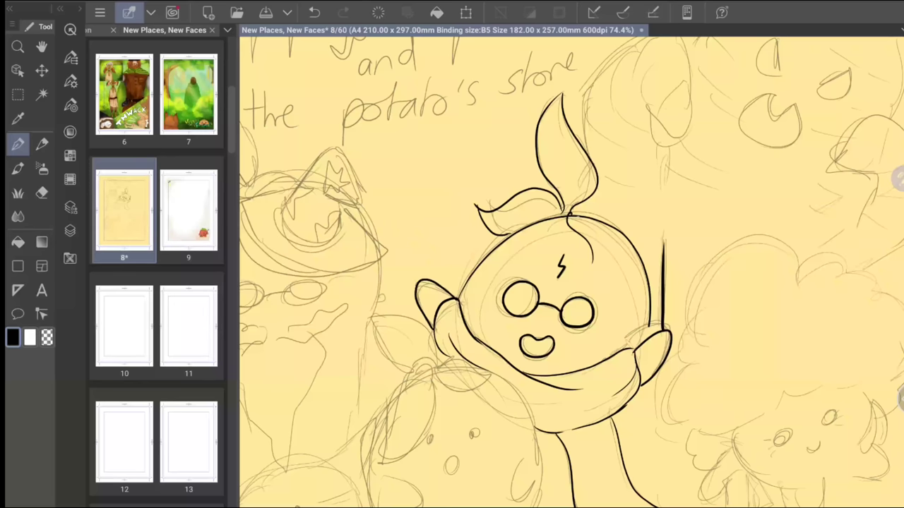
mouse_move(569, 219)
mouse_down()
mouse_move(586, 212)
mouse_move(597, 258)
mouse_up()
key(ctrl+z)
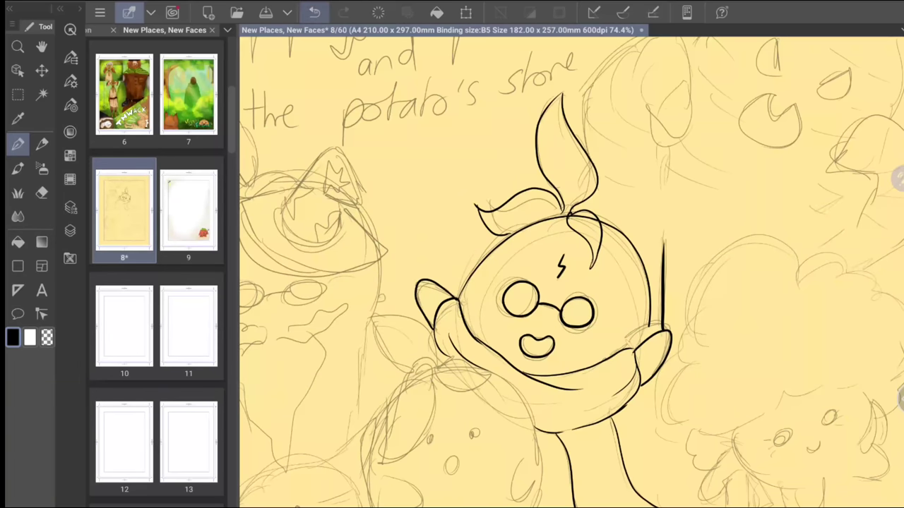
key(ctrl+y)
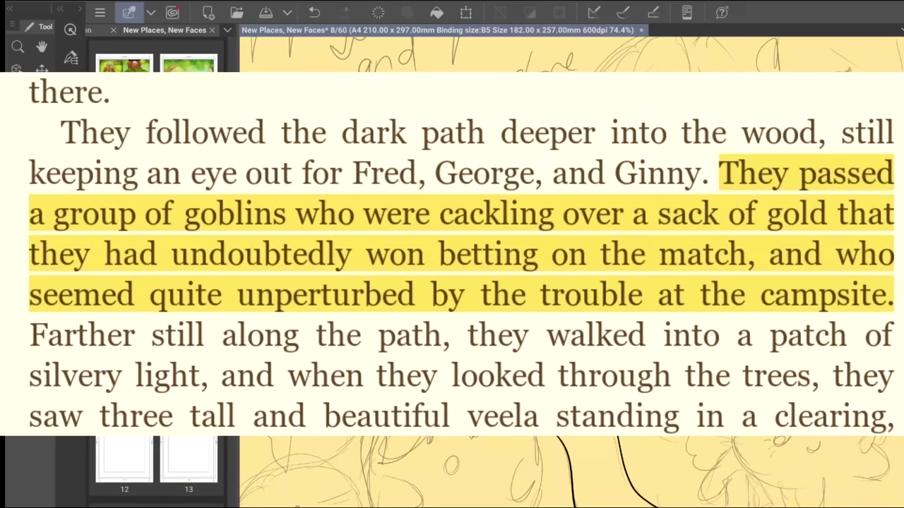
key(e)
key(p)
key(ctrl+minus)
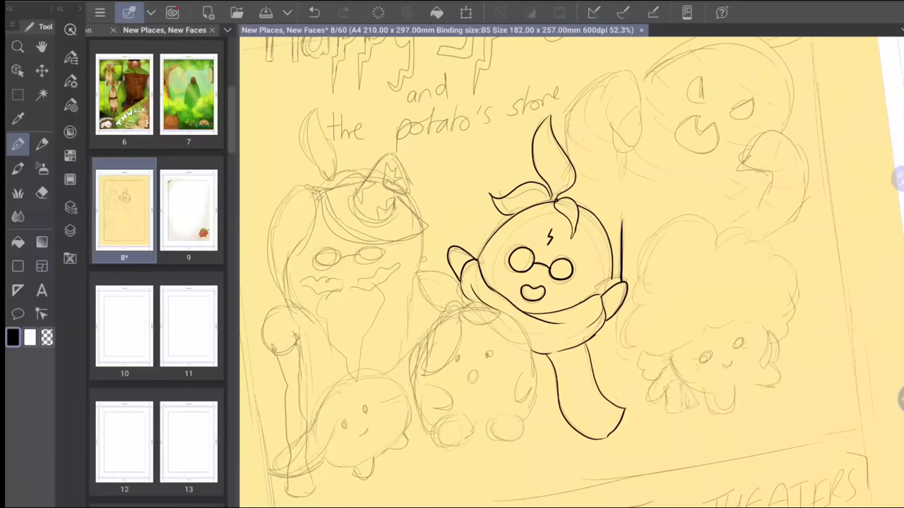
Ink the fluffy-haired character's bumpy hair outline, round face, arms and foot to the right of the central character
drag(529, 232, 430, 226)
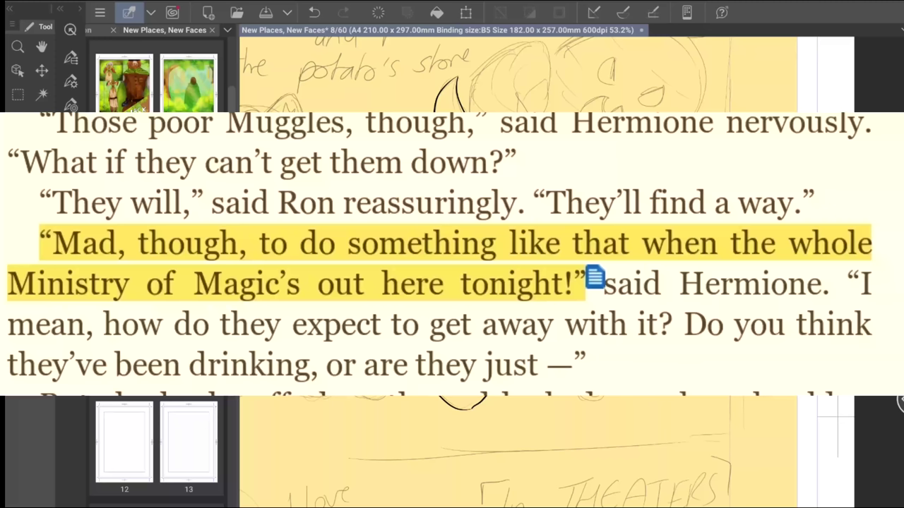
key(ctrl+z)
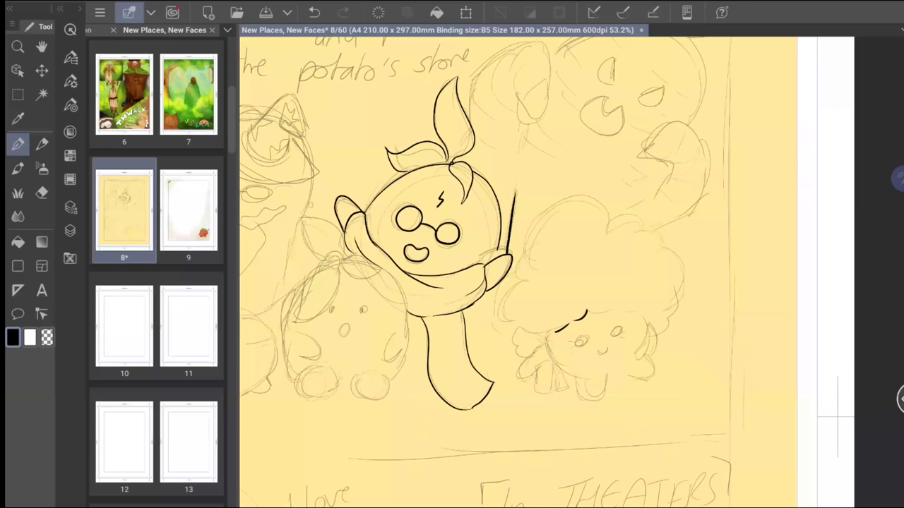
mouse_move(556, 330)
mouse_down()
mouse_move(530, 335)
mouse_move(529, 354)
mouse_move(504, 323)
mouse_move(517, 250)
mouse_move(552, 195)
mouse_move(625, 212)
mouse_move(678, 261)
mouse_move(661, 329)
mouse_up()
drag(602, 315, 626, 309)
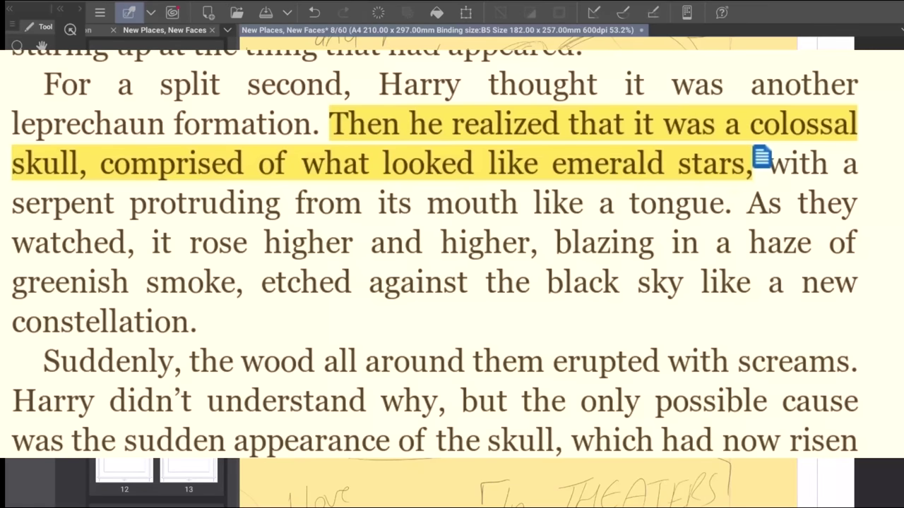
key(ctrl+z)
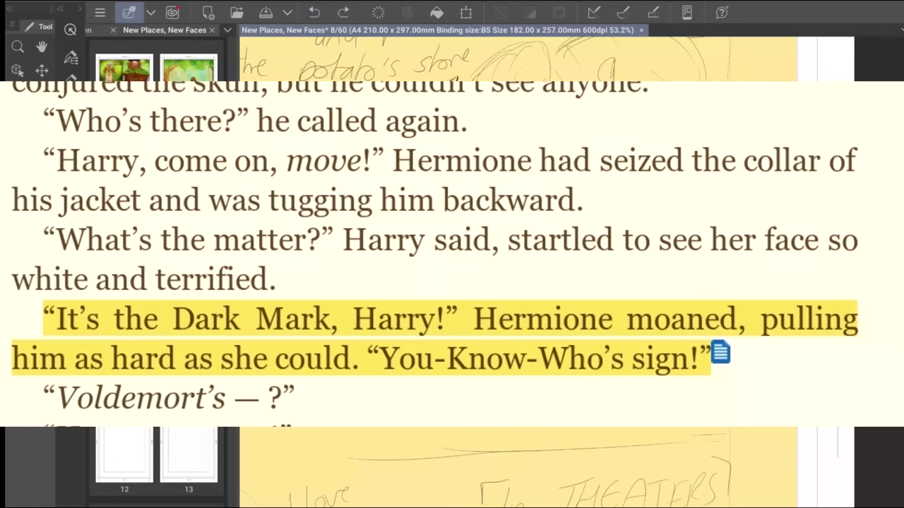
key(ctrl+y)
key(ctrl+z)
key(ctrl+y)
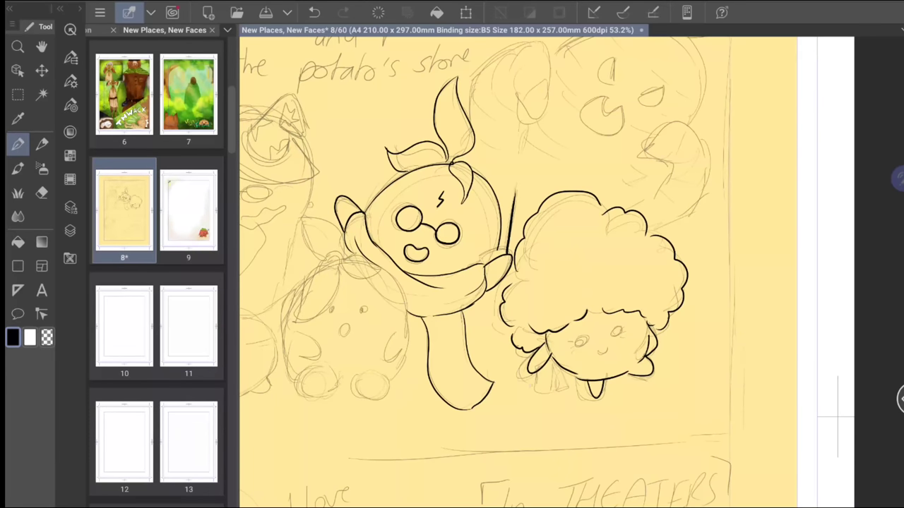
mouse_move(545, 363)
mouse_down()
mouse_move(536, 386)
mouse_move(543, 393)
mouse_move(535, 386)
mouse_move(558, 365)
mouse_move(550, 389)
mouse_move(557, 384)
mouse_up()
key(ctrl+z)
click(315, 12)
click(315, 12)
click(314, 12)
click(314, 12)
click(314, 12)
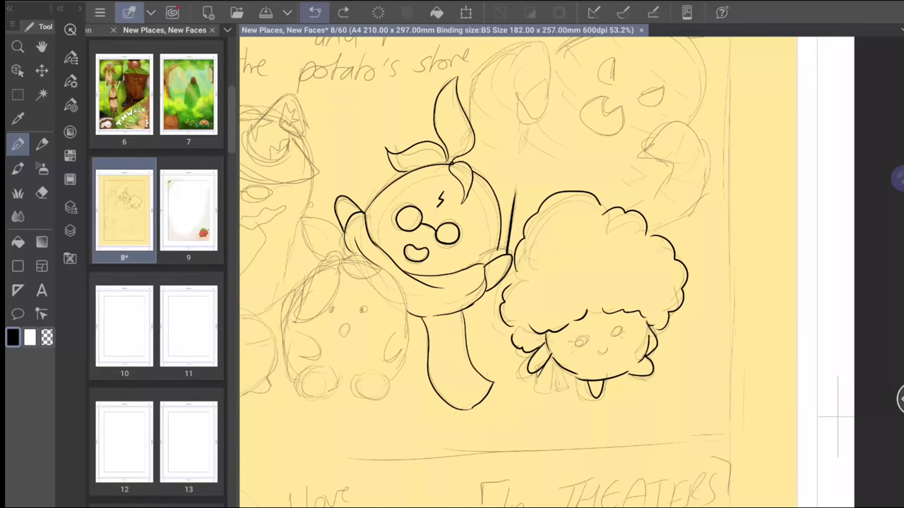
click(314, 12)
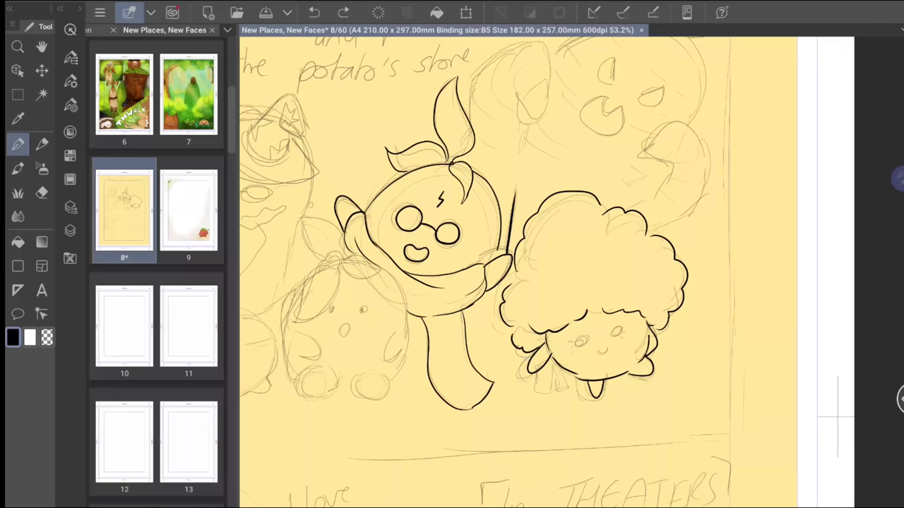
Ink the fluffy-haired character's wand, lashed eyes, smile and hair curls, plus the stack of books beside it
drag(501, 343, 526, 367)
mouse_move(583, 335)
mouse_down()
mouse_move(575, 344)
mouse_move(584, 336)
mouse_up()
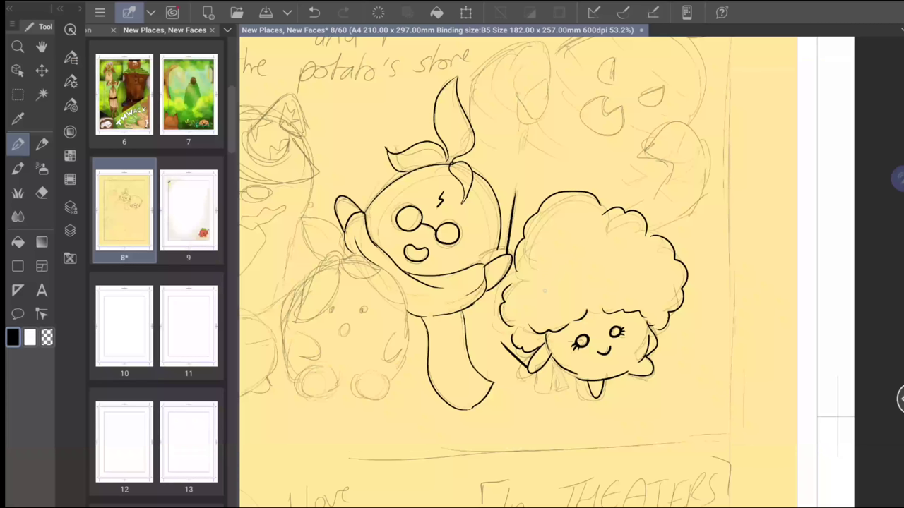
drag(540, 291, 563, 269)
mouse_move(590, 236)
mouse_down()
mouse_move(600, 228)
mouse_move(609, 238)
mouse_up()
drag(611, 282, 630, 280)
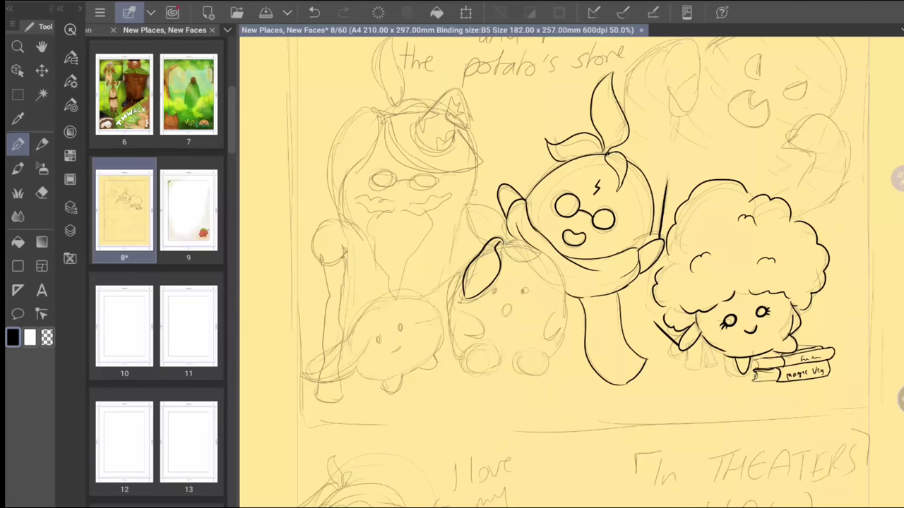
Ink the leaves on top of the round character sitting beneath the central character's raised arm
drag(494, 243, 480, 275)
mouse_move(503, 246)
mouse_down()
mouse_move(533, 262)
mouse_move(540, 251)
mouse_up()
mouse_move(511, 240)
mouse_down()
mouse_move(526, 247)
mouse_move(473, 192)
mouse_move(492, 201)
mouse_move(506, 228)
mouse_up()
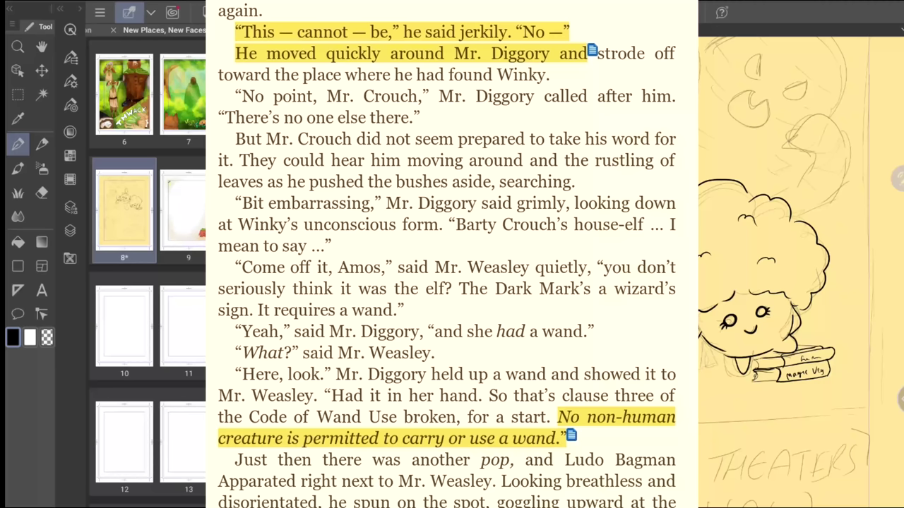
key(e)
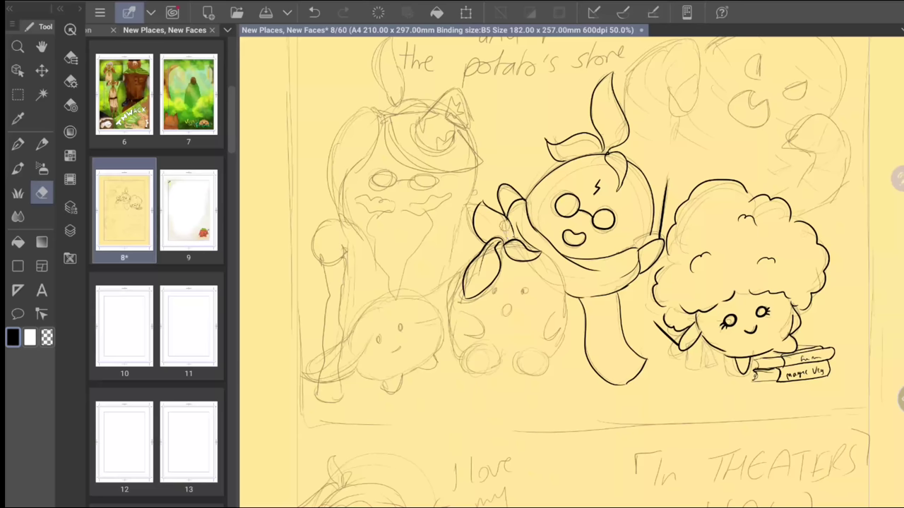
key(p)
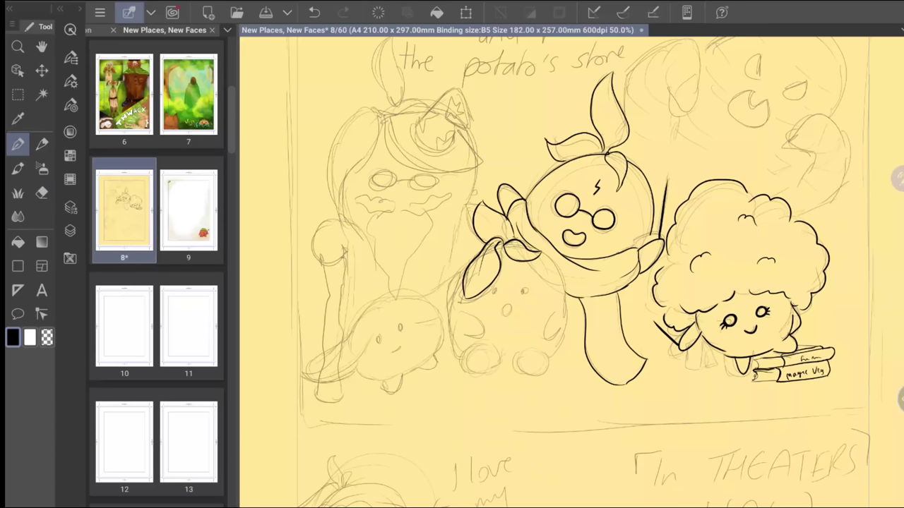
Ink the seated round character's body, arms and feet, with solid black eyes and a small open mouth
mouse_move(540, 252)
mouse_down()
mouse_move(552, 257)
mouse_move(565, 321)
mouse_move(554, 351)
mouse_up()
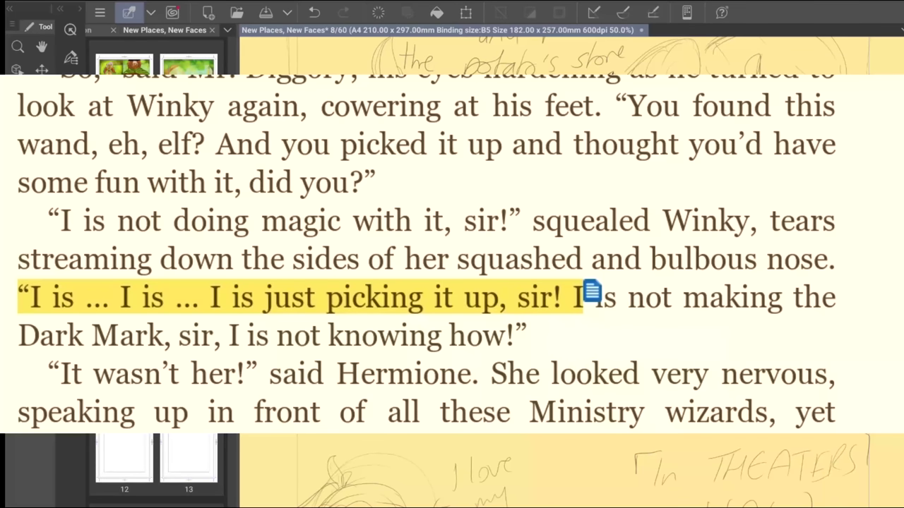
mouse_move(493, 288)
mouse_down()
mouse_move(525, 290)
mouse_move(510, 305)
mouse_up()
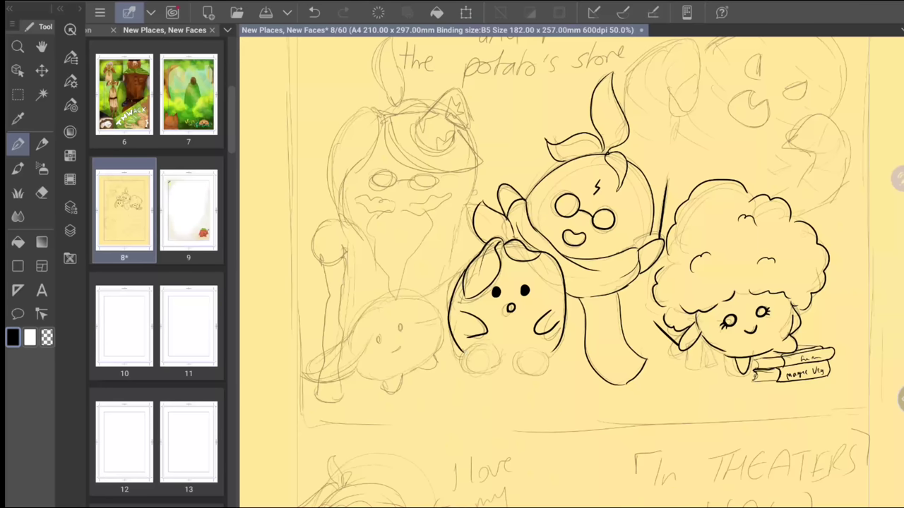
mouse_move(480, 349)
mouse_down()
mouse_move(467, 368)
mouse_move(487, 344)
mouse_move(469, 348)
mouse_move(513, 353)
mouse_move(531, 367)
mouse_move(525, 343)
mouse_move(558, 356)
mouse_up()
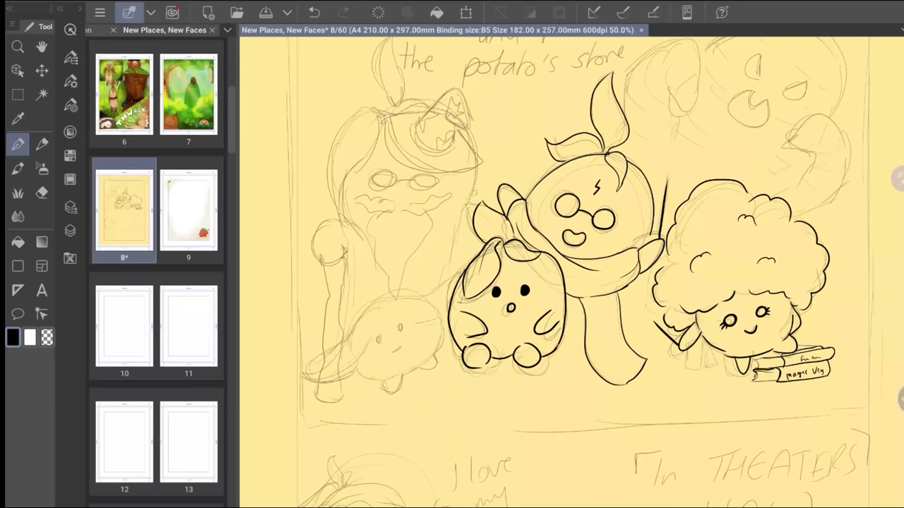
Ink the small character in front of the wizard, with its long pointed side flap, face and stubby feet
scroll(554, 268, down, 1)
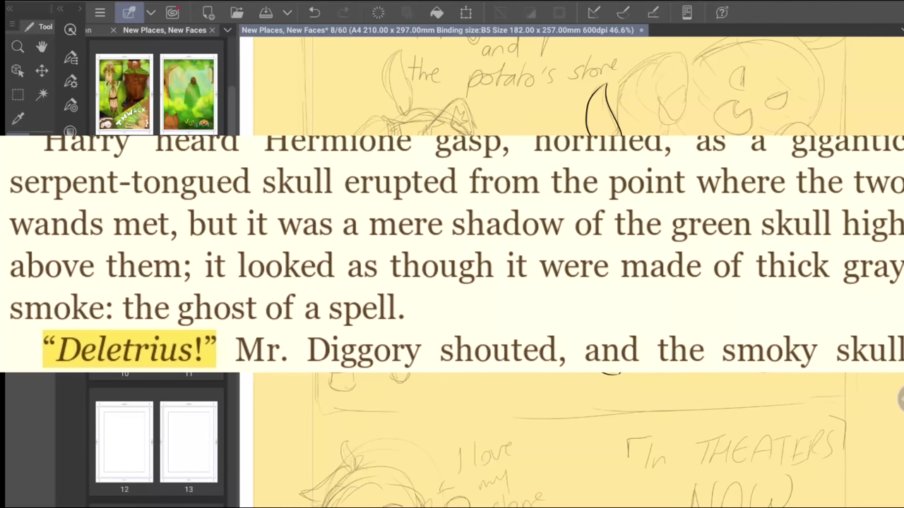
scroll(900, 399, right, 3)
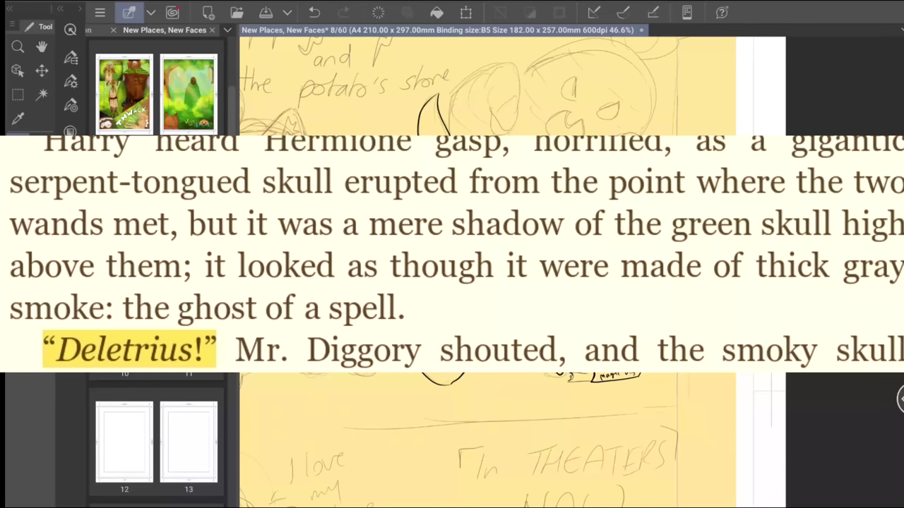
scroll(900, 399, up, 3)
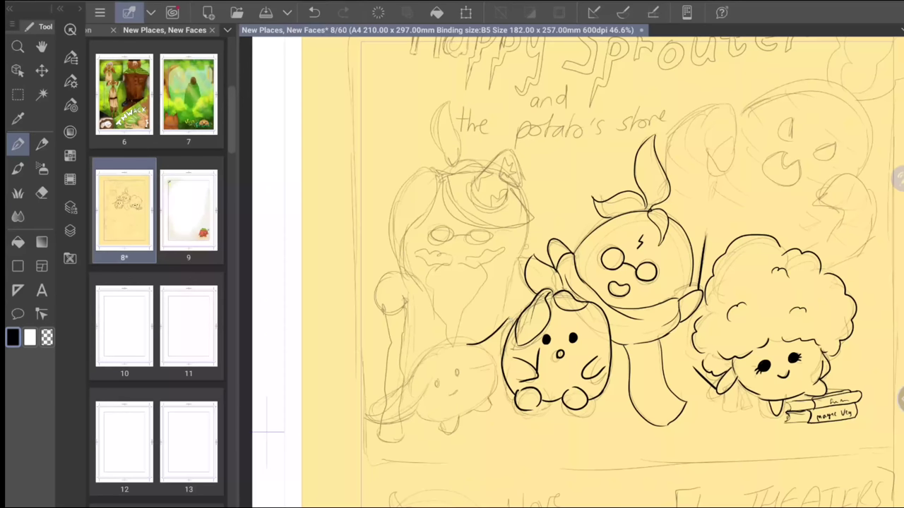
mouse_move(434, 345)
mouse_down()
mouse_move(417, 366)
mouse_move(434, 364)
mouse_up()
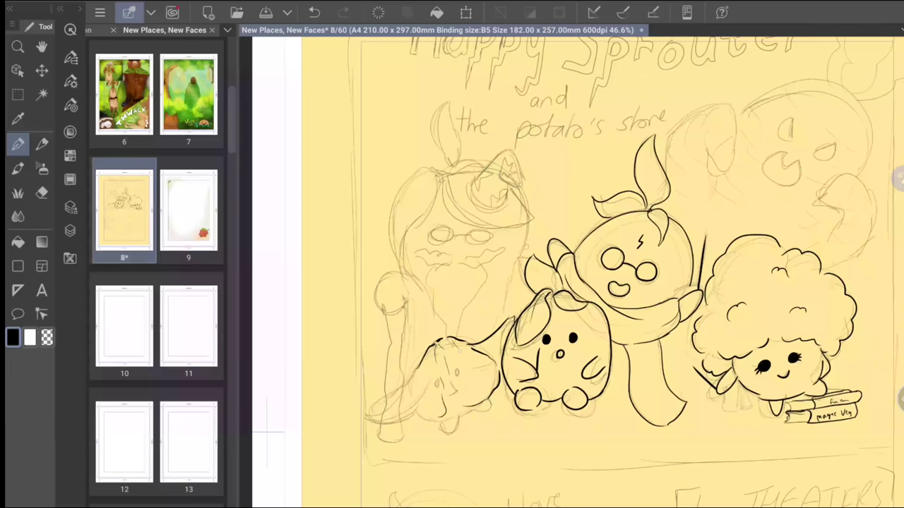
mouse_move(413, 374)
mouse_down()
mouse_move(370, 401)
mouse_move(375, 413)
mouse_move(424, 401)
mouse_move(429, 388)
mouse_up()
mouse_move(372, 410)
mouse_down()
mouse_move(386, 417)
mouse_move(425, 403)
mouse_move(436, 377)
mouse_up()
mouse_move(417, 415)
mouse_down()
mouse_move(442, 420)
mouse_move(480, 405)
mouse_move(469, 411)
mouse_up()
drag(437, 379, 460, 371)
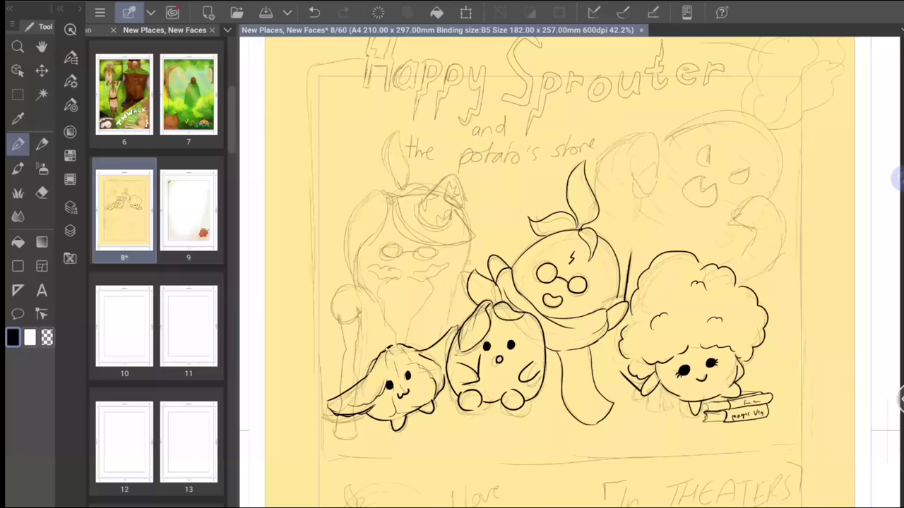
Ink the wizard's small glasses, wavy moustache and long pointed beard over the sketch
scroll(475, 213, down, 1)
scroll(475, 214, up, 2)
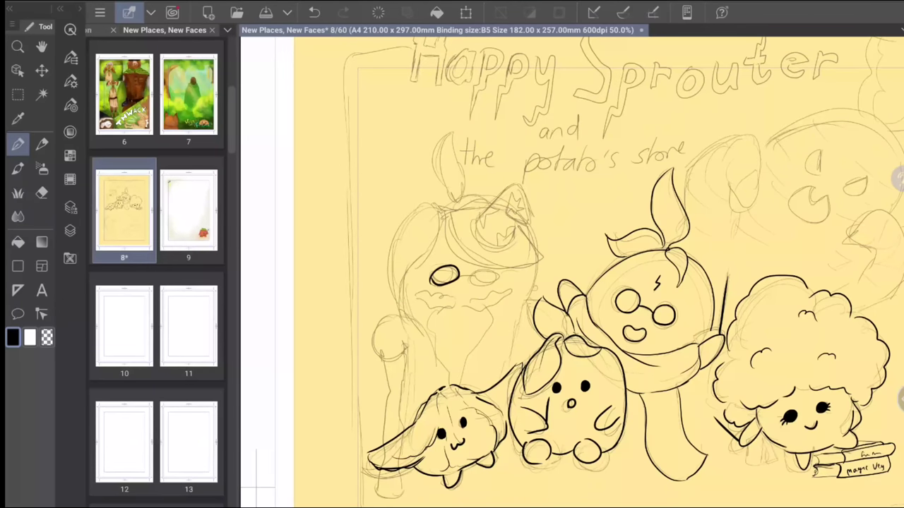
key(ctrl+z)
scroll(475, 214, up, 4)
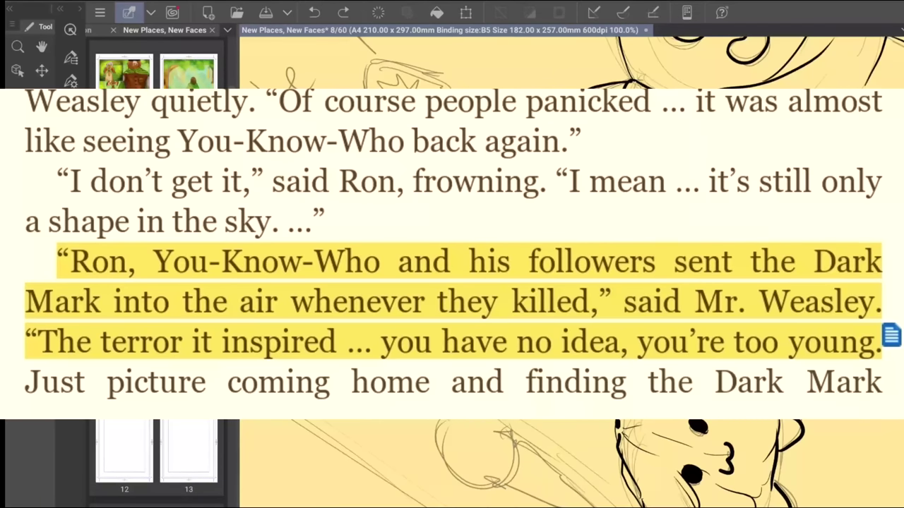
key(ctrl+y)
scroll(476, 214, down, 2)
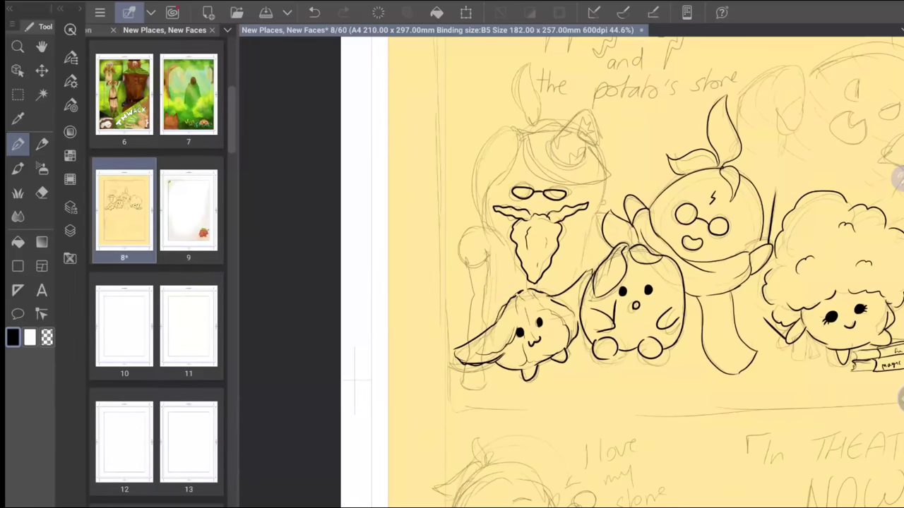
Ink the wizard's bent pointed hat with its wide brim, and decorate it with stars
mouse_move(559, 127)
mouse_down()
mouse_move(509, 133)
mouse_move(564, 175)
mouse_move(624, 173)
mouse_move(592, 149)
mouse_move(571, 168)
mouse_move(591, 157)
mouse_move(586, 106)
mouse_move(604, 145)
mouse_up()
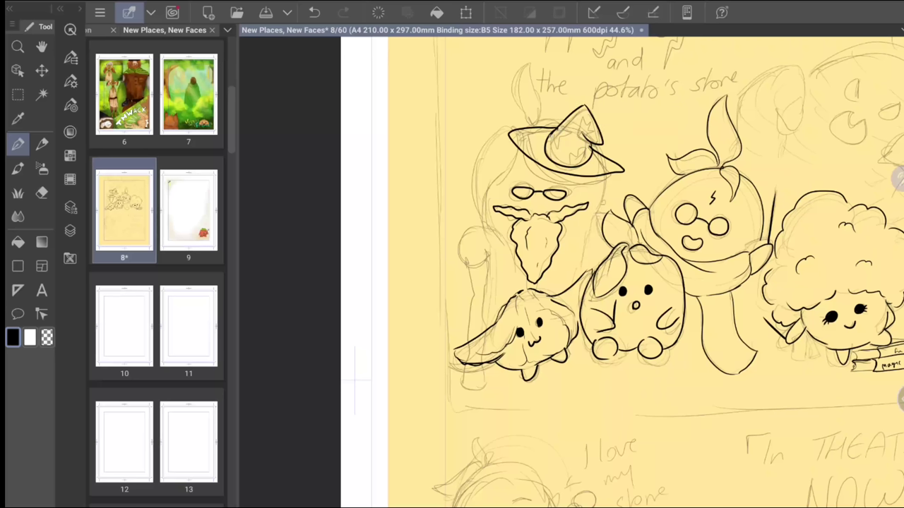
mouse_move(556, 138)
mouse_down()
mouse_move(549, 151)
mouse_move(573, 119)
mouse_move(579, 135)
mouse_move(569, 137)
mouse_move(597, 121)
mouse_move(589, 129)
mouse_move(600, 137)
mouse_up()
drag(577, 168, 591, 151)
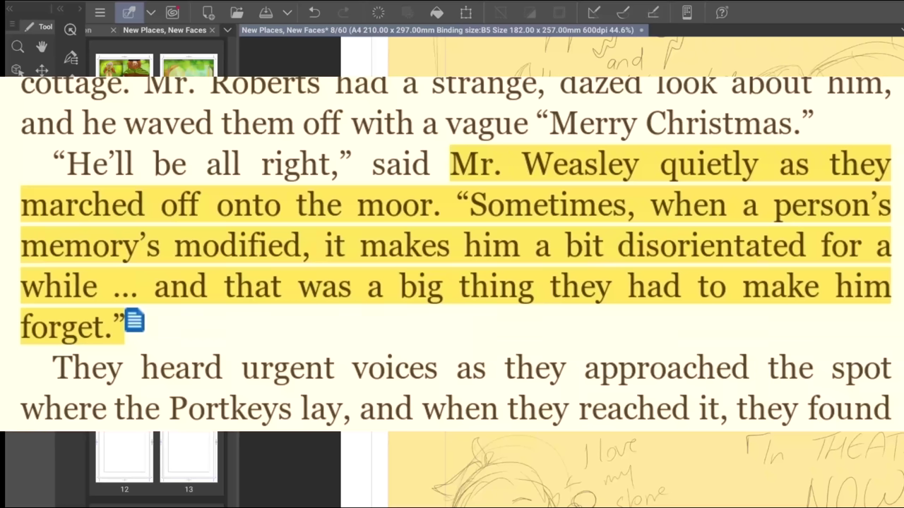
Ink the leaf sprouting from the wizard's head behind the hat
key(ctrl+z)
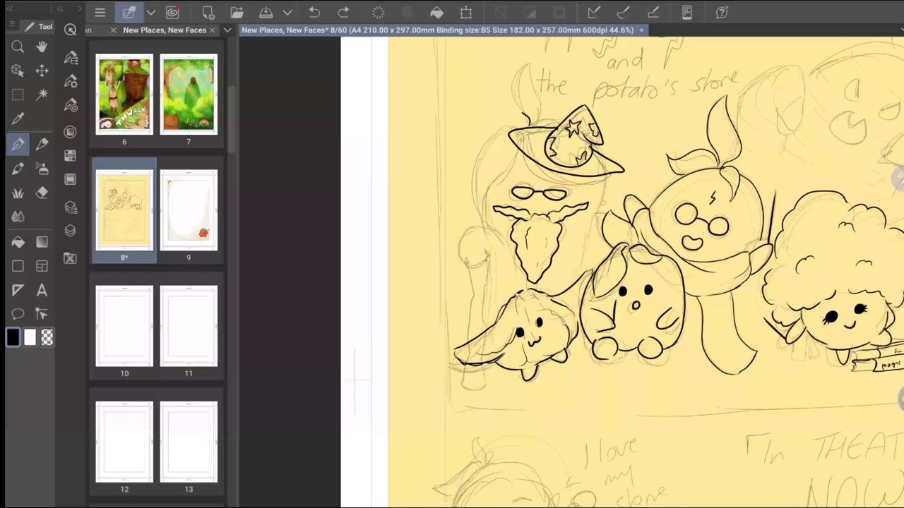
mouse_move(517, 81)
mouse_down()
mouse_move(524, 113)
mouse_move(541, 110)
mouse_move(543, 125)
mouse_up()
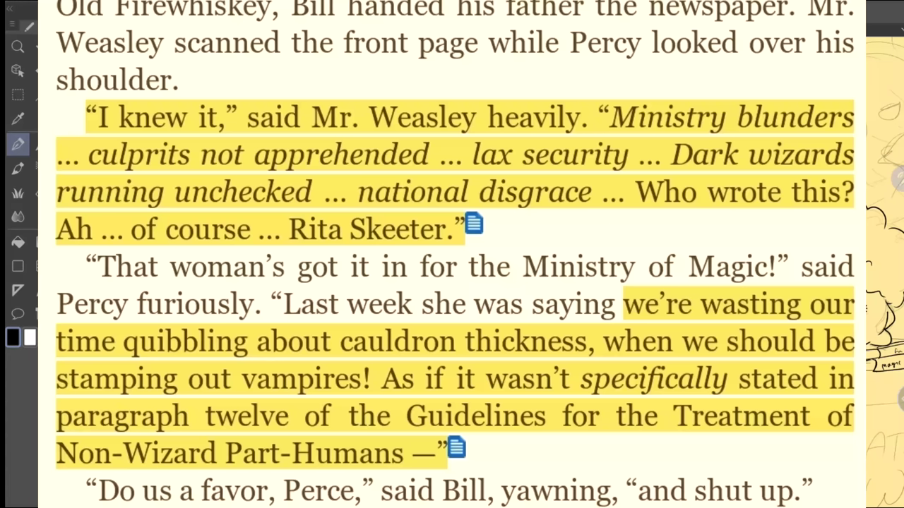
key(b)
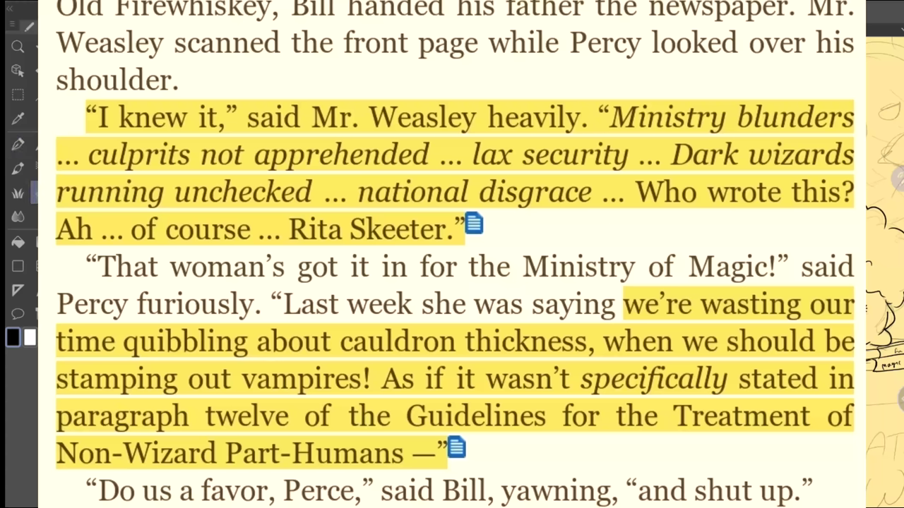
key(p)
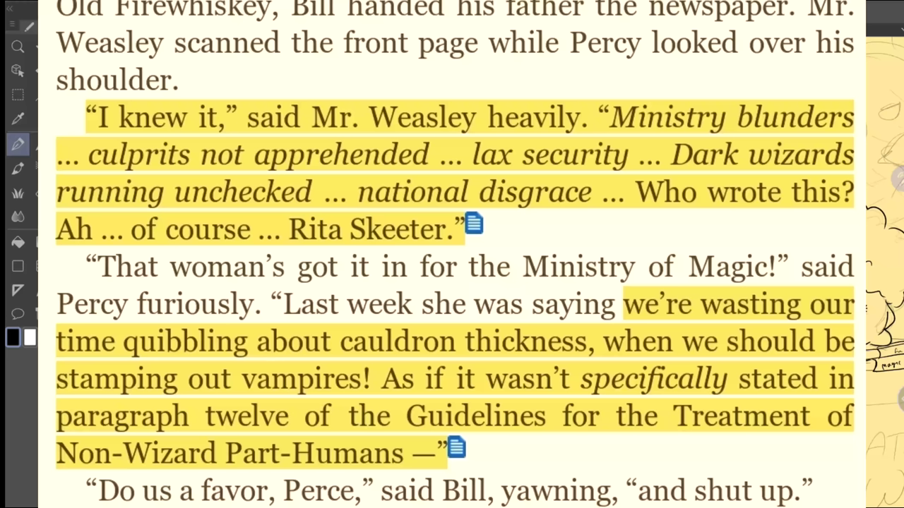
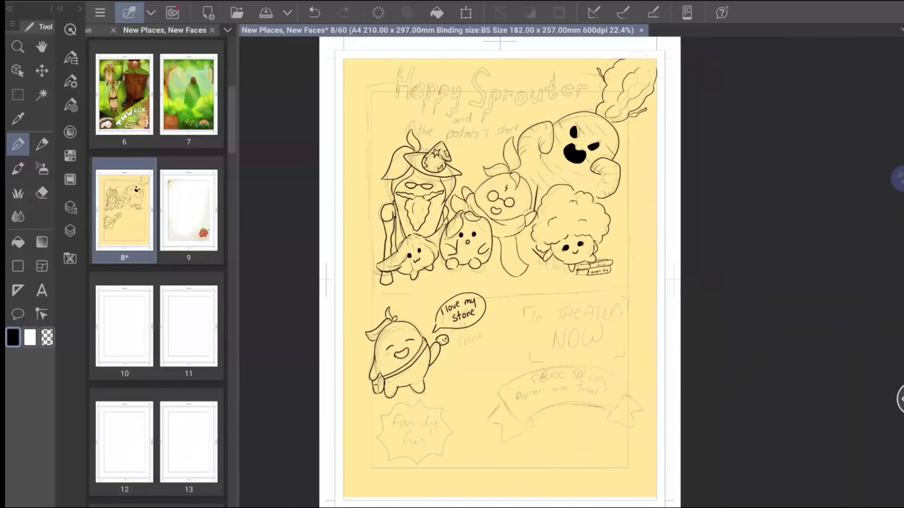
Ink a spiky starburst outline around the "Family Fun!" lettering and touch up its line
scroll(501, 268, down, 2)
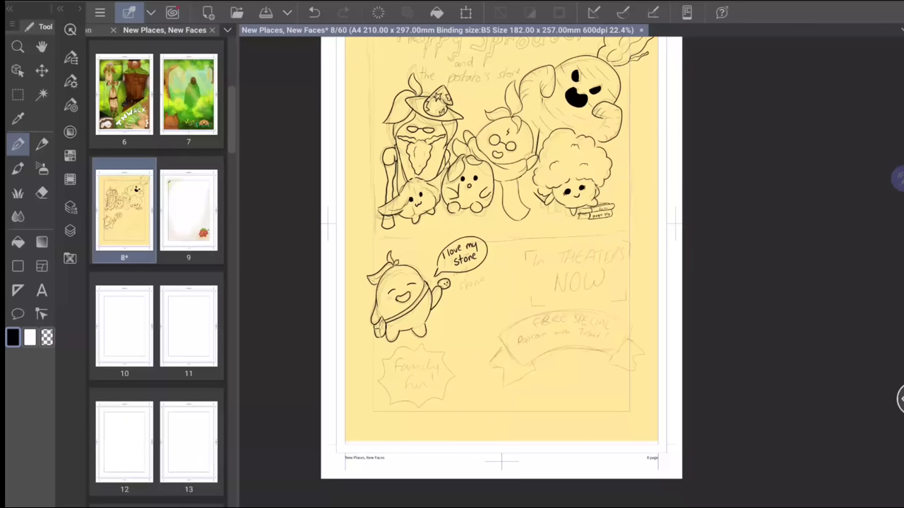
mouse_move(437, 355)
mouse_down()
mouse_move(454, 341)
mouse_move(448, 363)
mouse_move(474, 378)
mouse_move(450, 389)
mouse_move(445, 418)
mouse_move(431, 410)
mouse_move(404, 423)
mouse_move(373, 396)
mouse_move(394, 382)
mouse_move(380, 355)
mouse_move(422, 342)
mouse_up()
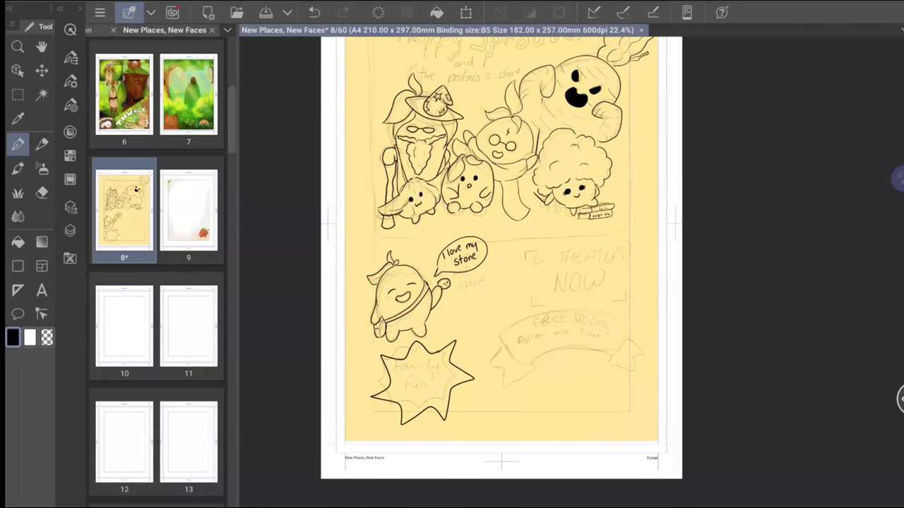
key(ctrl+plus)
key(ctrl+plus)
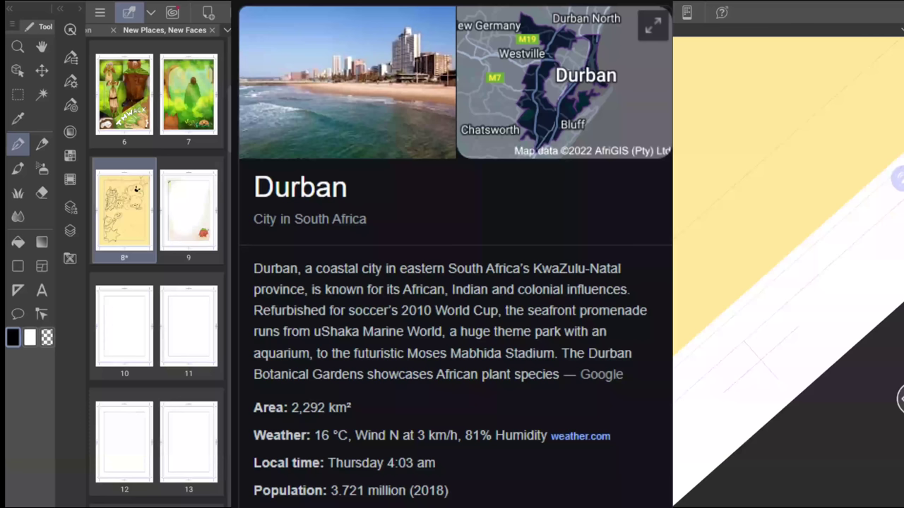
key(e)
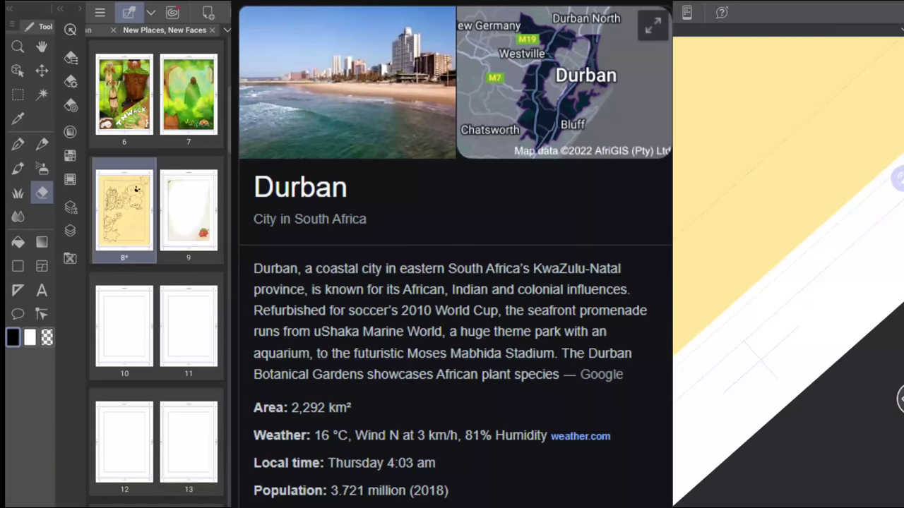
key(p)
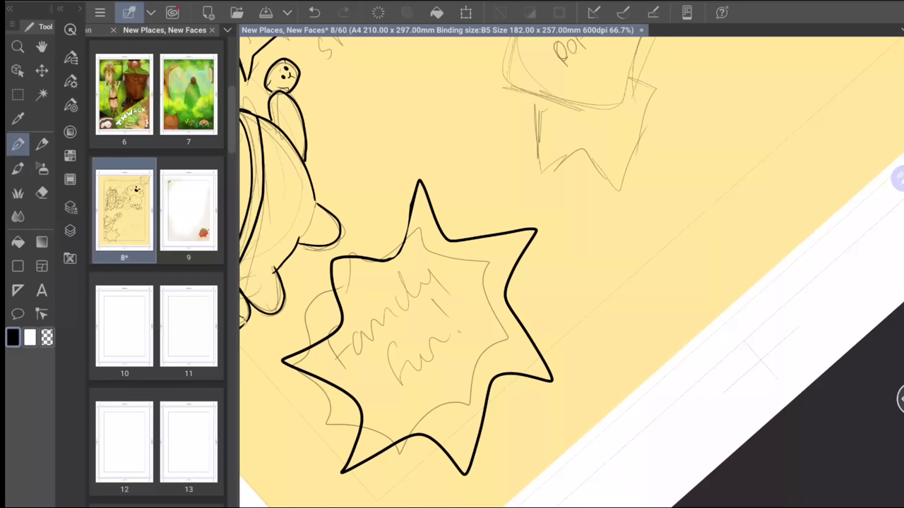
Ink the lettering "FAMILY FUN!" inside the starburst outline
key(ctrl+z)
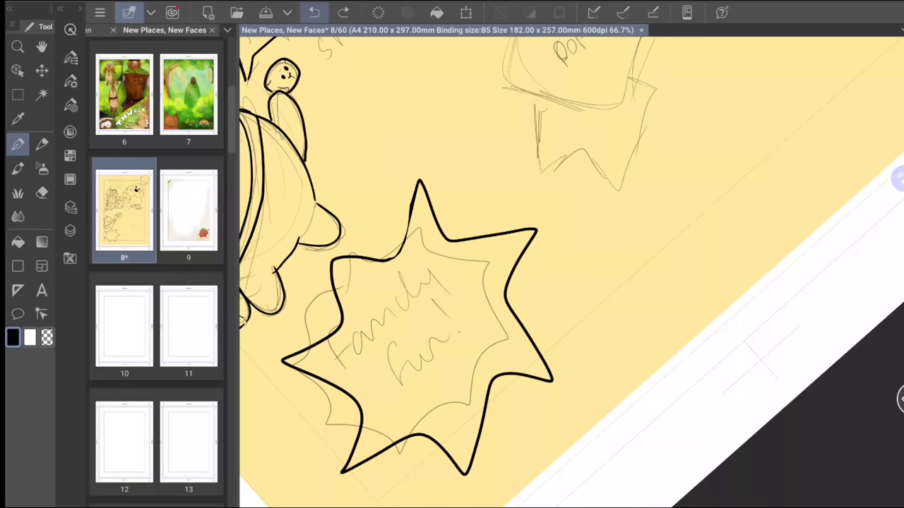
drag(400, 252, 408, 219)
mouse_move(339, 334)
mouse_down()
mouse_move(345, 353)
mouse_move(377, 342)
mouse_move(393, 305)
mouse_move(403, 308)
mouse_up()
mouse_move(415, 274)
mouse_down()
mouse_move(423, 295)
mouse_move(432, 284)
mouse_up()
drag(389, 350, 398, 343)
mouse_move(387, 350)
mouse_down()
mouse_move(401, 385)
mouse_move(407, 366)
mouse_up()
mouse_move(407, 344)
mouse_down()
mouse_move(412, 376)
mouse_move(432, 332)
mouse_up()
mouse_move(428, 339)
mouse_down()
mouse_move(435, 326)
mouse_move(445, 338)
mouse_up()
drag(438, 334, 462, 310)
click(470, 317)
Ink the curved body of the ribbon banner around the sketched free popcorn text
key(ctrl+0)
drag(624, 240, 706, 212)
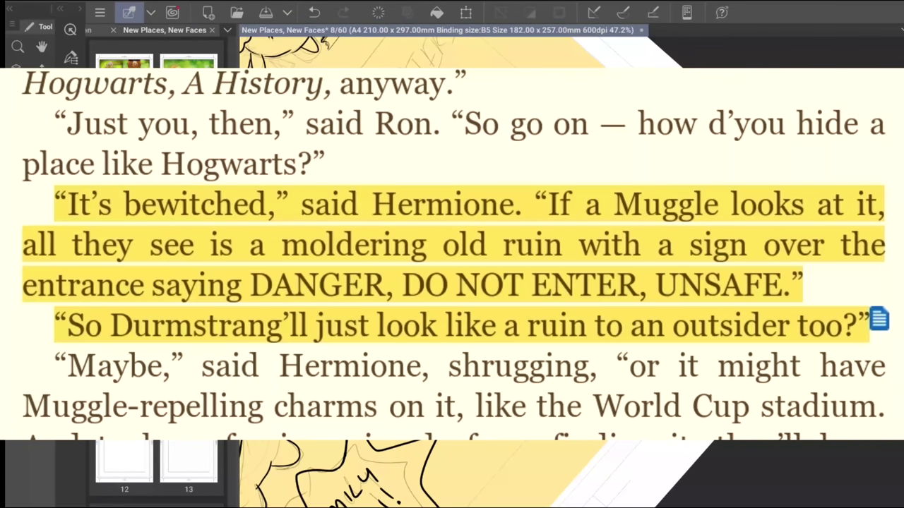
key(ctrl+z)
scroll(565, 473, up, 2)
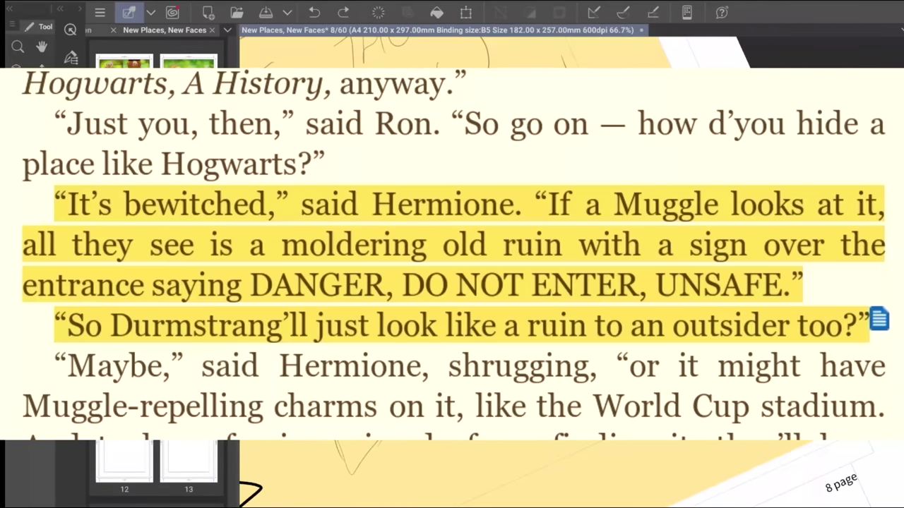
key(ctrl+y)
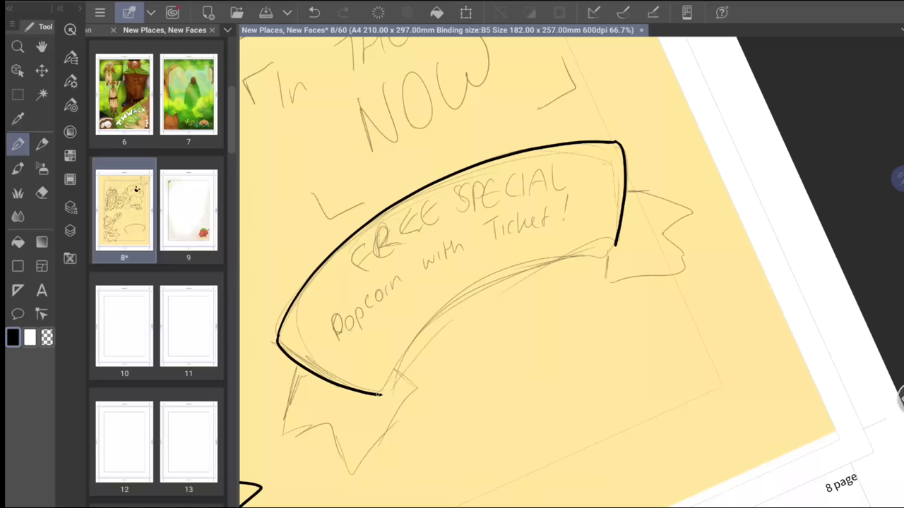
mouse_move(381, 394)
mouse_down()
mouse_move(459, 305)
mouse_move(538, 265)
mouse_move(617, 246)
mouse_up()
Ink the folded, notched ribbon tails at both ends of the banner
mouse_move(293, 363)
mouse_down()
mouse_move(288, 446)
mouse_move(327, 424)
mouse_move(350, 473)
mouse_move(417, 385)
mouse_move(384, 393)
mouse_move(414, 385)
mouse_up()
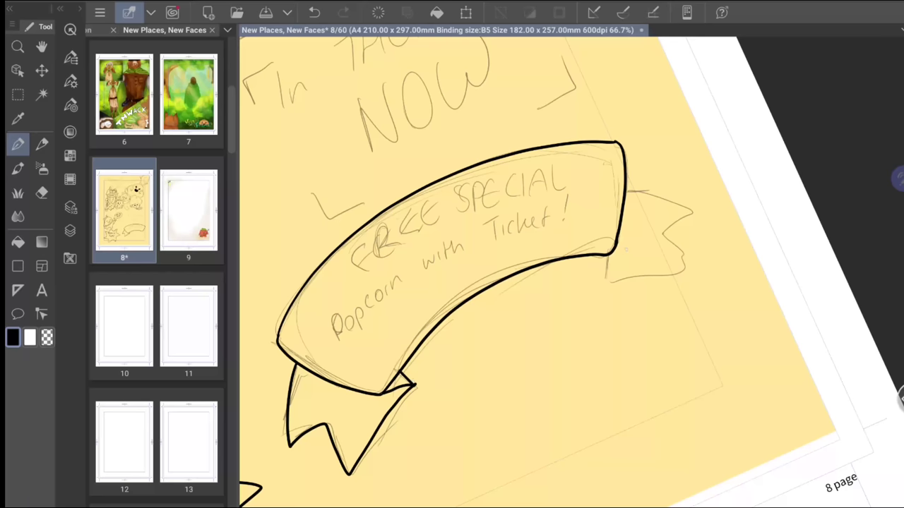
mouse_move(625, 190)
mouse_down()
mouse_move(651, 190)
mouse_move(703, 275)
mouse_move(601, 274)
mouse_move(613, 255)
mouse_move(590, 277)
mouse_up()
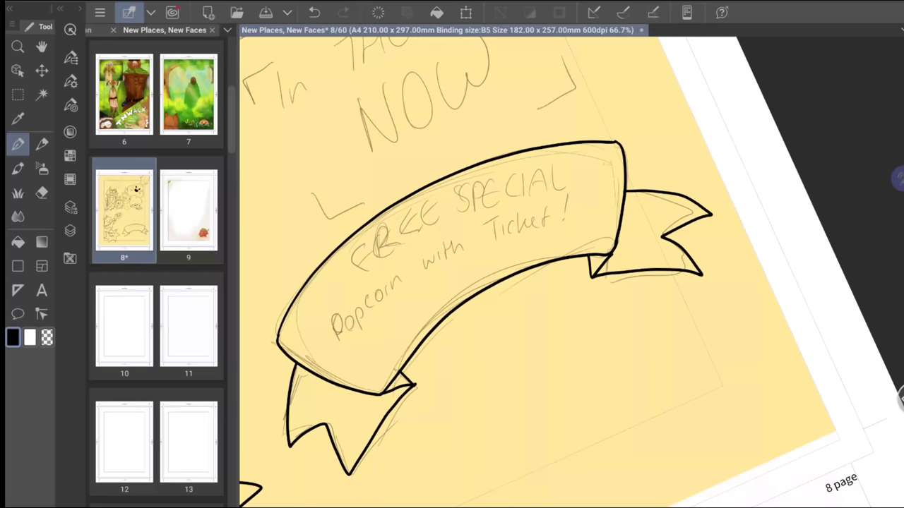
mouse_move(494, 283)
mouse_down()
mouse_move(481, 297)
mouse_move(484, 289)
mouse_up()
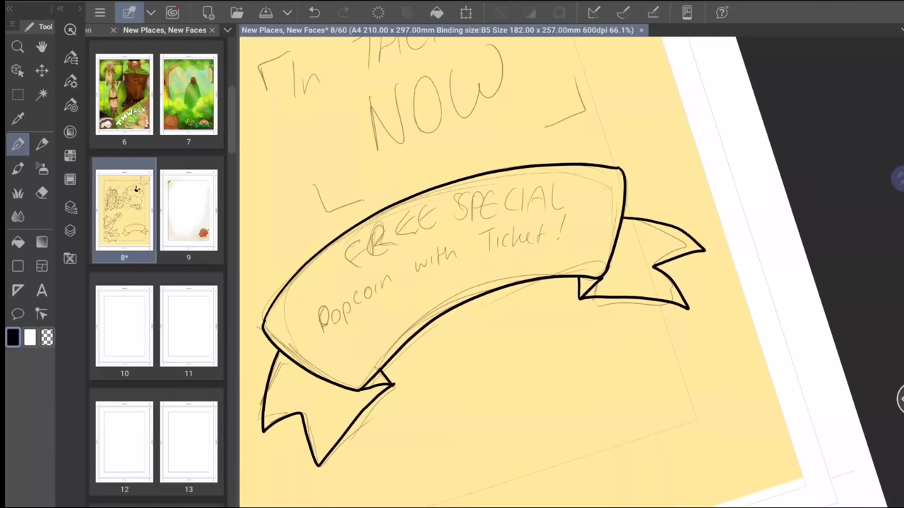
Letter "SPECIAL" in thick white G-pen strokes along the upper curve of the banner
drag(358, 233, 357, 264)
key(ctrl+z)
key(x)
click(45, 27)
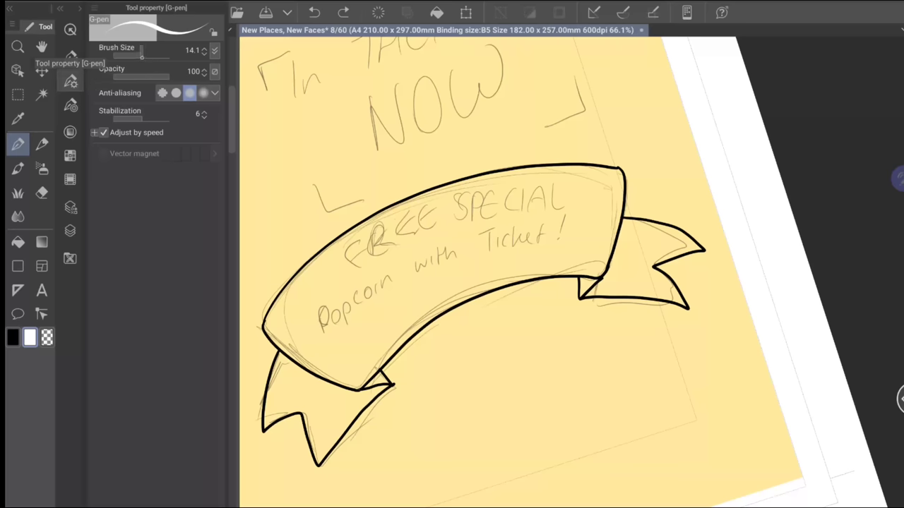
drag(362, 240, 346, 273)
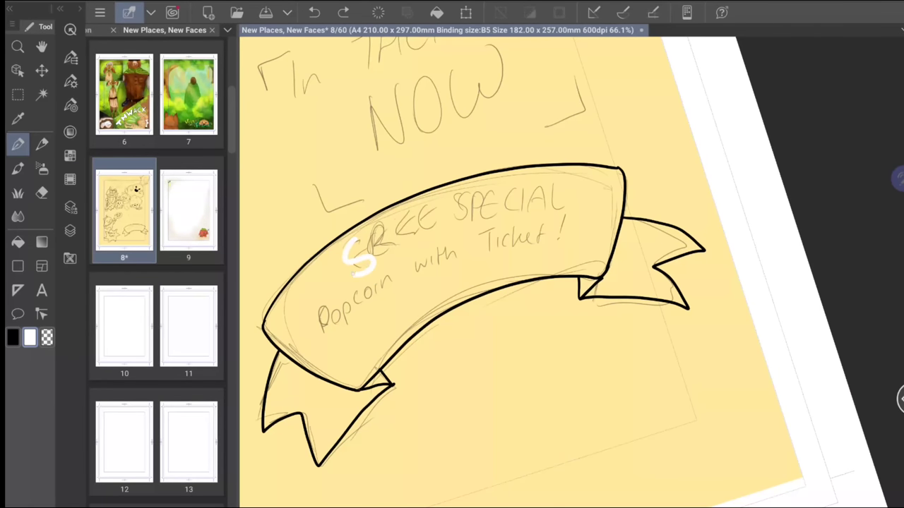
mouse_move(389, 231)
mouse_down()
mouse_move(371, 260)
mouse_move(381, 244)
mouse_up()
mouse_move(428, 207)
mouse_down()
mouse_move(421, 237)
mouse_move(426, 217)
mouse_up()
mouse_move(456, 197)
mouse_down()
mouse_move(463, 224)
mouse_move(460, 203)
mouse_move(477, 212)
mouse_move(506, 189)
mouse_move(500, 205)
mouse_move(546, 206)
mouse_up()
Switch the pen colour to black and letter "FREE Popcorn with Ticket" beneath "SPECIAL" on the banner
click(70, 131)
click(135, 296)
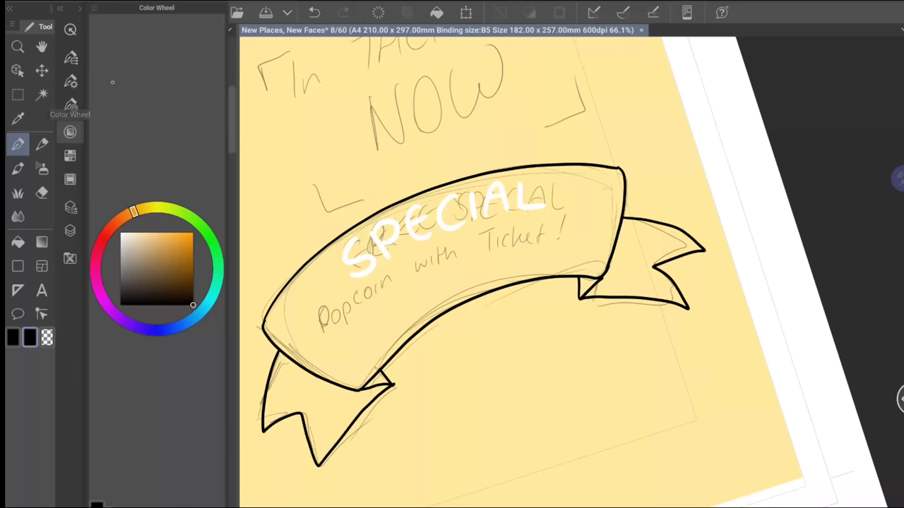
click(71, 81)
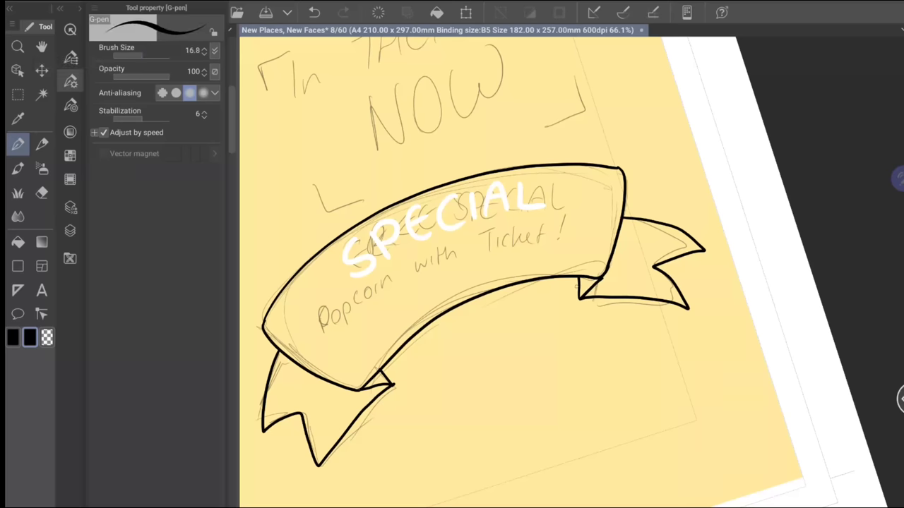
click(70, 179)
mouse_move(322, 315)
mouse_down()
mouse_move(331, 333)
mouse_move(339, 309)
mouse_up()
drag(330, 326, 338, 322)
mouse_move(336, 305)
mouse_down()
mouse_move(341, 322)
mouse_move(346, 311)
mouse_up()
drag(342, 310, 353, 316)
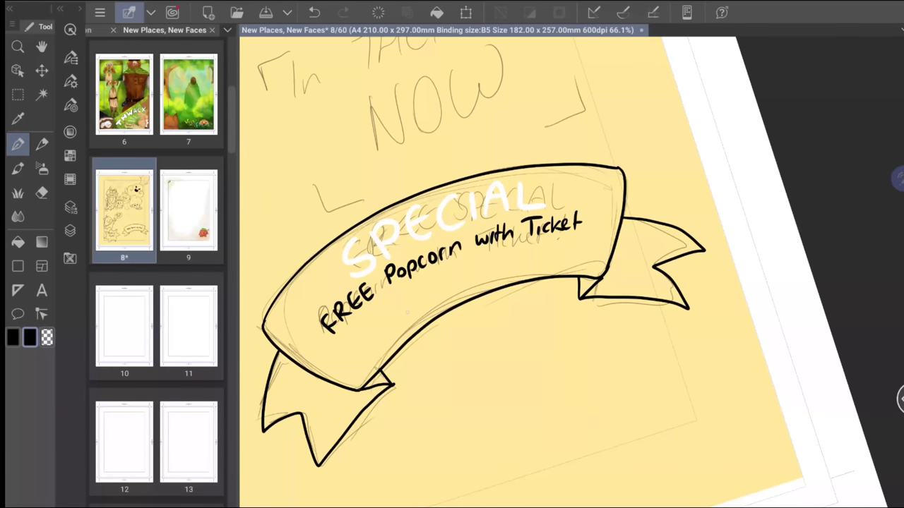
Letter "(limited stock)" in black under the popcorn line on the banner
mouse_move(412, 300)
mouse_down()
mouse_move(409, 319)
mouse_move(420, 314)
mouse_up()
mouse_move(423, 302)
mouse_down()
mouse_move(425, 310)
mouse_move(445, 303)
mouse_up()
mouse_move(449, 283)
mouse_down()
mouse_move(450, 301)
mouse_move(469, 281)
mouse_up()
mouse_move(466, 291)
mouse_down()
mouse_move(473, 270)
mouse_move(488, 284)
mouse_up()
mouse_move(493, 266)
mouse_down()
mouse_move(494, 281)
mouse_move(503, 271)
mouse_up()
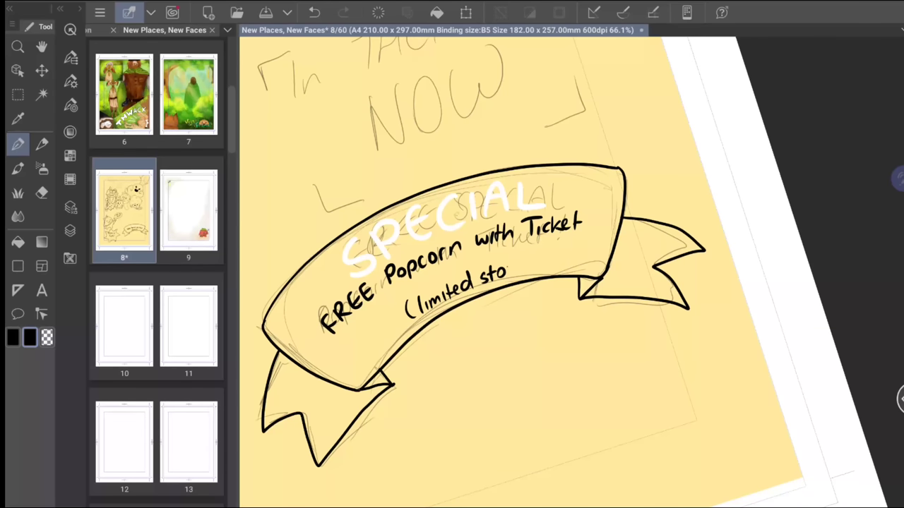
click(314, 12)
key(ctrl+y)
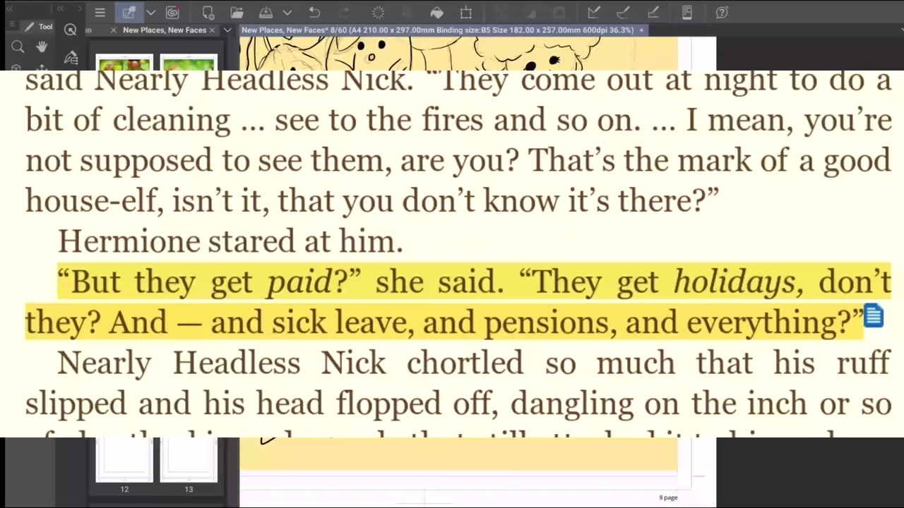
Select the inked banner with its lettering, move it up over the sketched theater text, and clear the selection
key(ctrl+a)
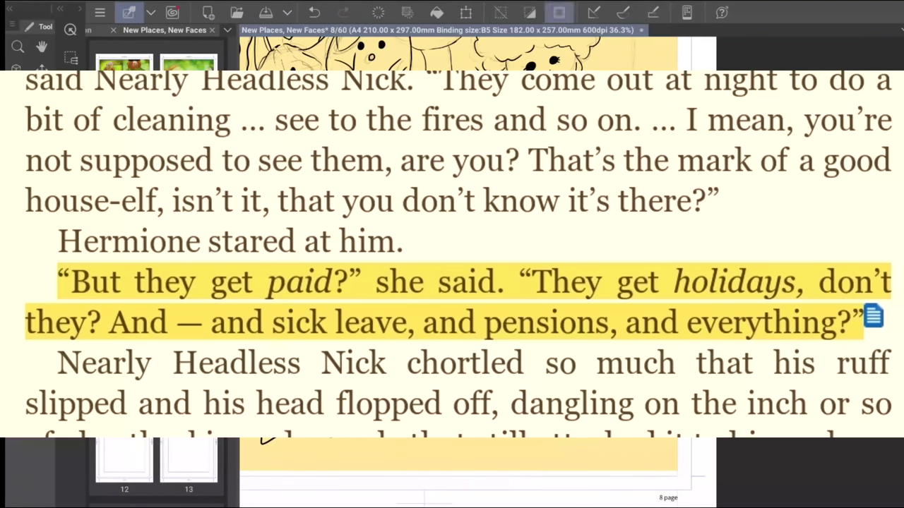
key(ctrl+t)
drag(536, 312, 537, 219)
click(586, 324)
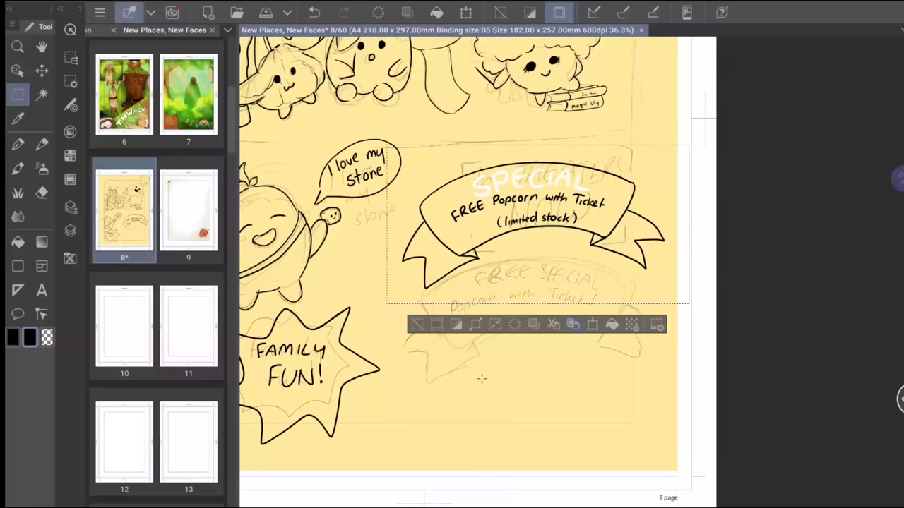
click(418, 326)
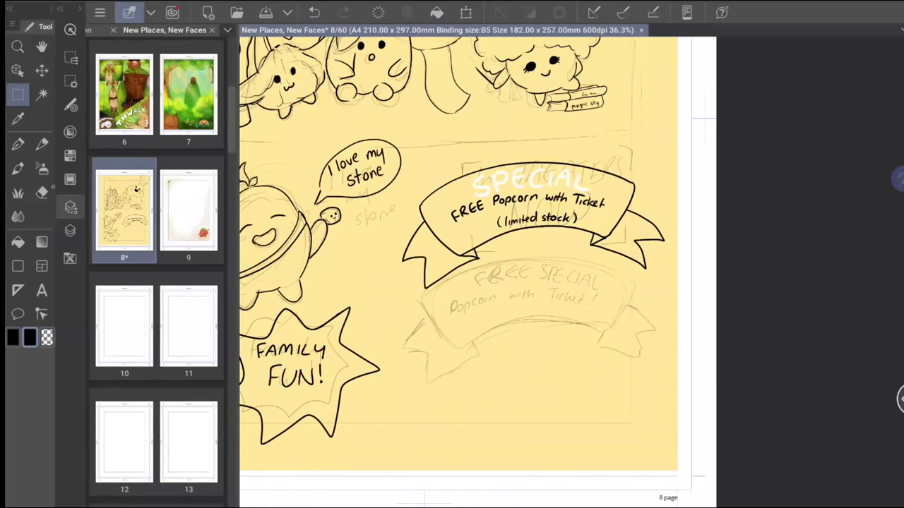
Ink "IN THEATERS NOW" in outlined block letters below the banner with the pen
key(p)
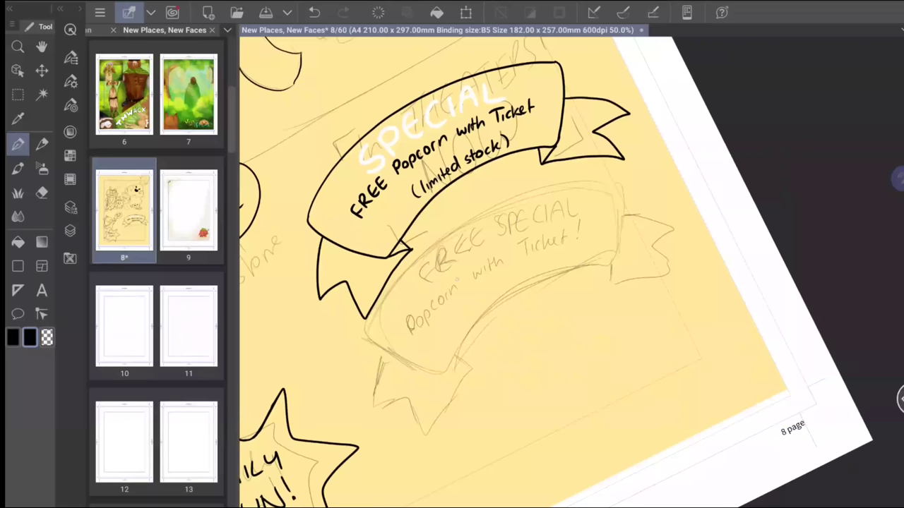
mouse_move(450, 271)
mouse_down()
mouse_move(463, 305)
mouse_move(472, 303)
mouse_move(470, 270)
mouse_up()
mouse_move(471, 270)
mouse_down()
mouse_move(474, 295)
mouse_move(484, 295)
mouse_move(511, 281)
mouse_move(498, 245)
mouse_up()
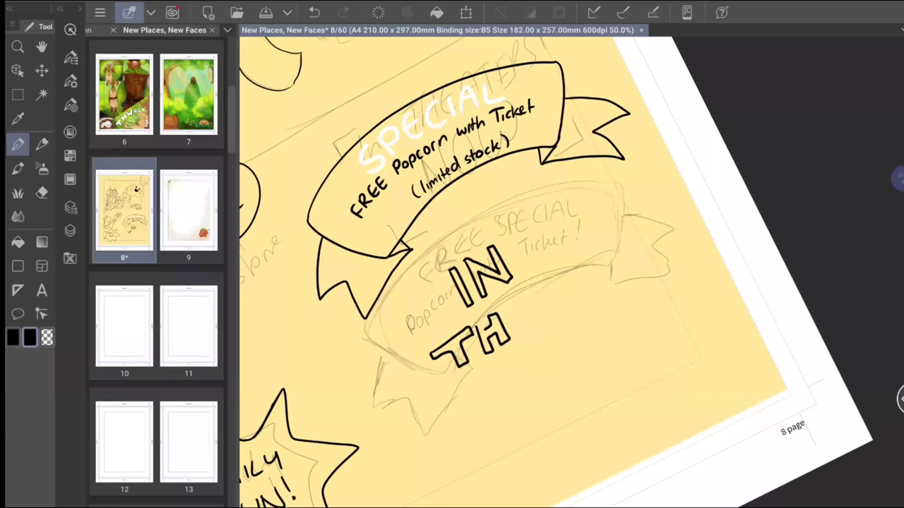
mouse_move(511, 338)
mouse_down()
mouse_move(514, 304)
mouse_move(531, 315)
mouse_move(537, 328)
mouse_move(507, 312)
mouse_move(530, 339)
mouse_move(522, 326)
mouse_move(531, 317)
mouse_move(512, 318)
mouse_move(524, 302)
mouse_move(538, 292)
mouse_move(564, 319)
mouse_move(541, 318)
mouse_move(543, 296)
mouse_move(548, 305)
mouse_move(582, 268)
mouse_move(558, 295)
mouse_move(572, 288)
mouse_move(586, 314)
mouse_move(586, 268)
mouse_move(605, 257)
mouse_move(617, 292)
mouse_move(603, 289)
mouse_move(608, 255)
mouse_move(630, 288)
mouse_move(649, 270)
mouse_move(620, 243)
mouse_move(628, 258)
mouse_up()
key(ctrl+z)
mouse_move(651, 231)
mouse_down()
mouse_move(642, 246)
mouse_move(668, 262)
mouse_move(651, 241)
mouse_move(657, 229)
mouse_up()
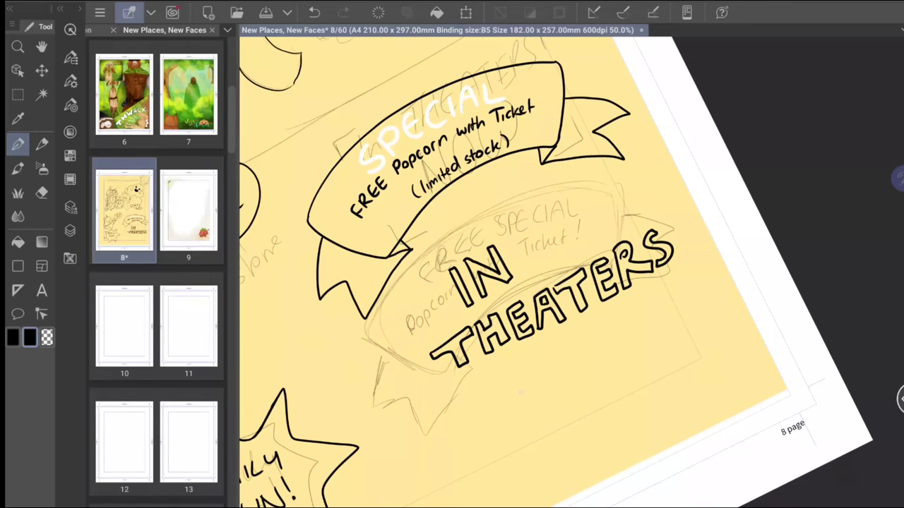
mouse_move(481, 382)
mouse_down()
mouse_move(511, 460)
mouse_move(520, 418)
mouse_move(567, 439)
mouse_move(584, 405)
mouse_move(537, 414)
mouse_move(626, 405)
mouse_up()
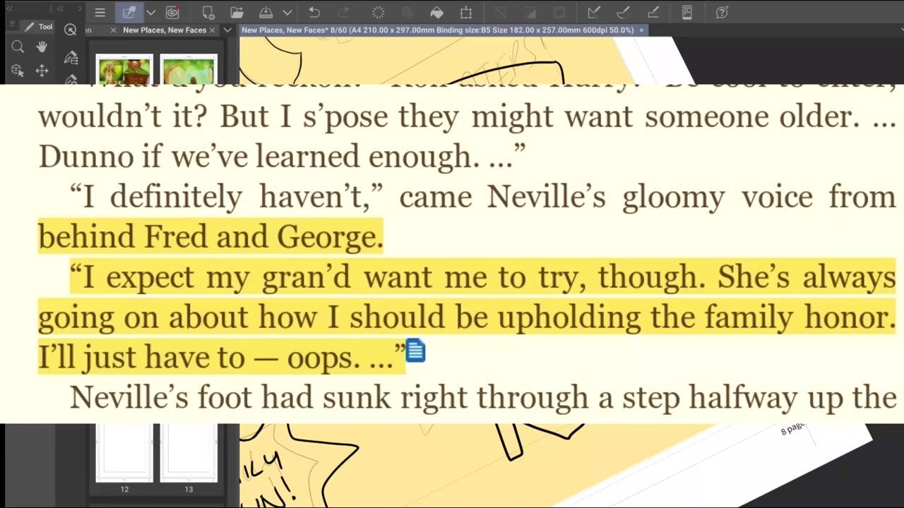
key(ctrl+0)
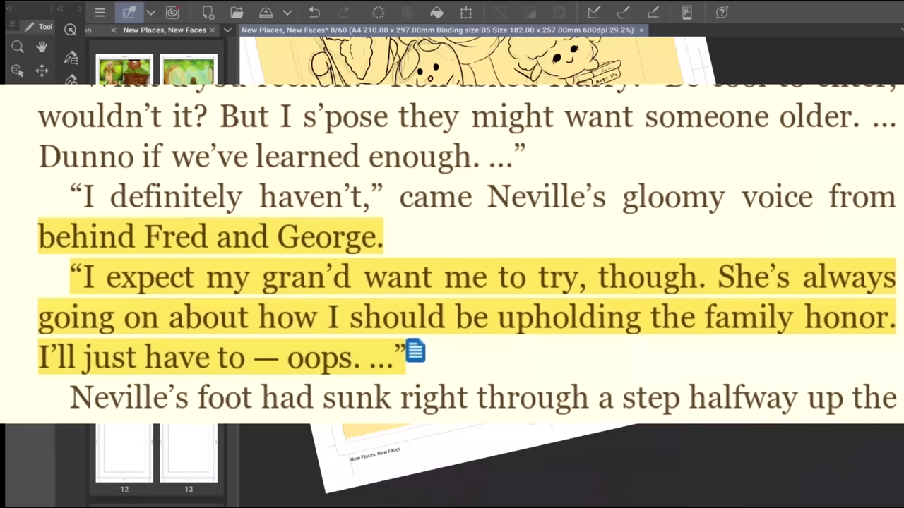
scroll(475, 456, up, 1)
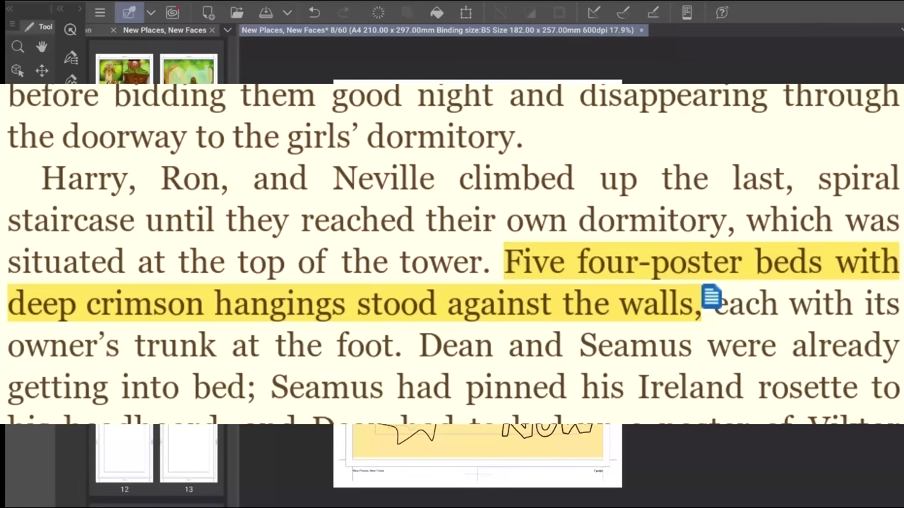
scroll(474, 456, up, 8)
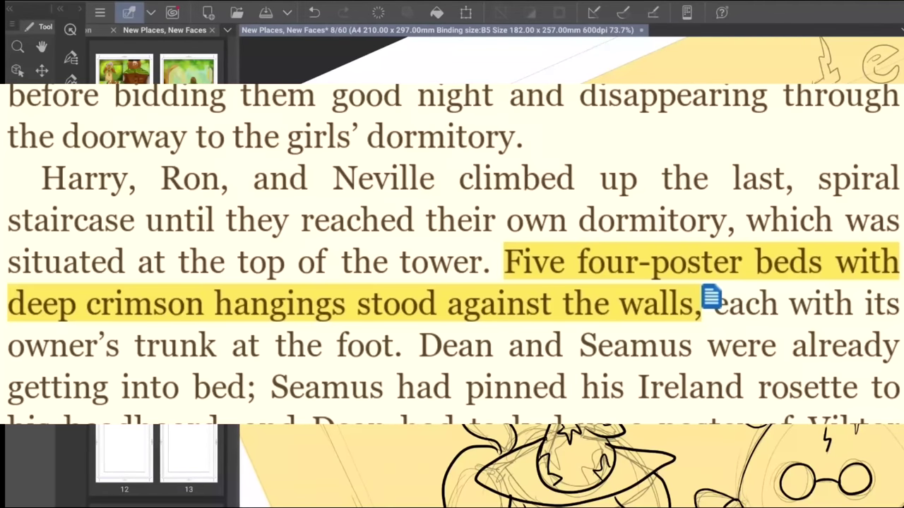
drag(359, 212, 370, 321)
key(ctrl+z)
drag(345, 213, 364, 286)
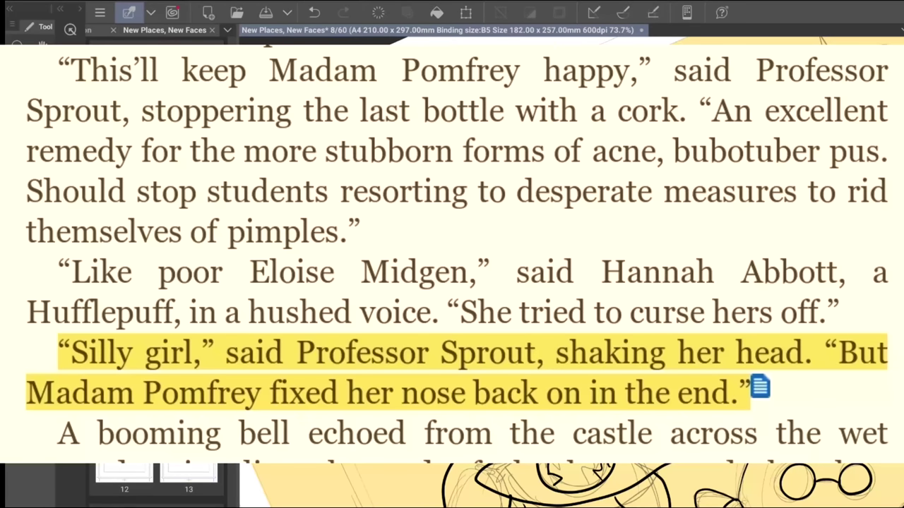
key(ctrl+z)
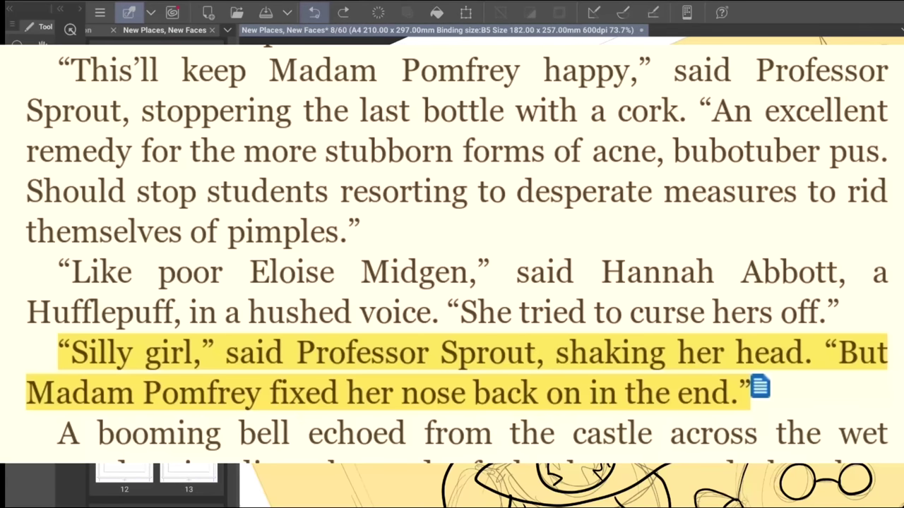
Letter the subtitle "and the potato's stone" in black below the sketched "Happy Sprouter" title
scroll(452, 283, down, 1)
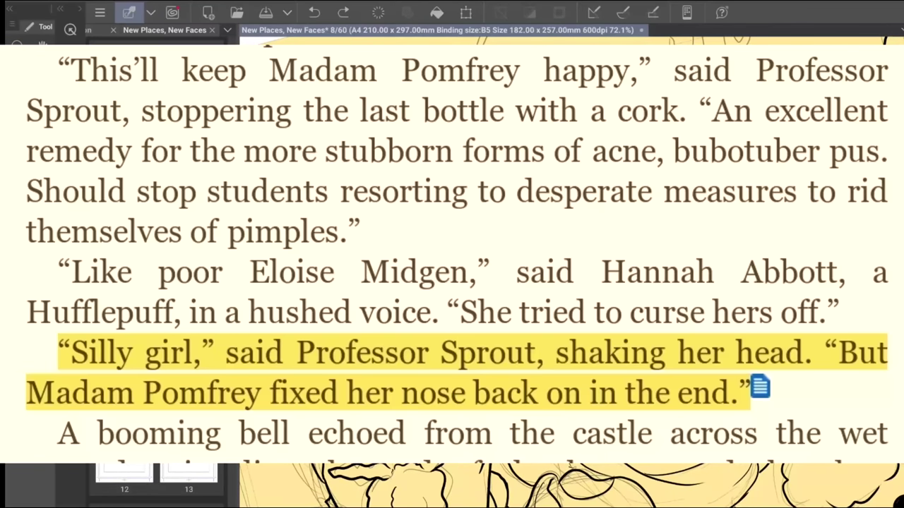
key(ctrl+y)
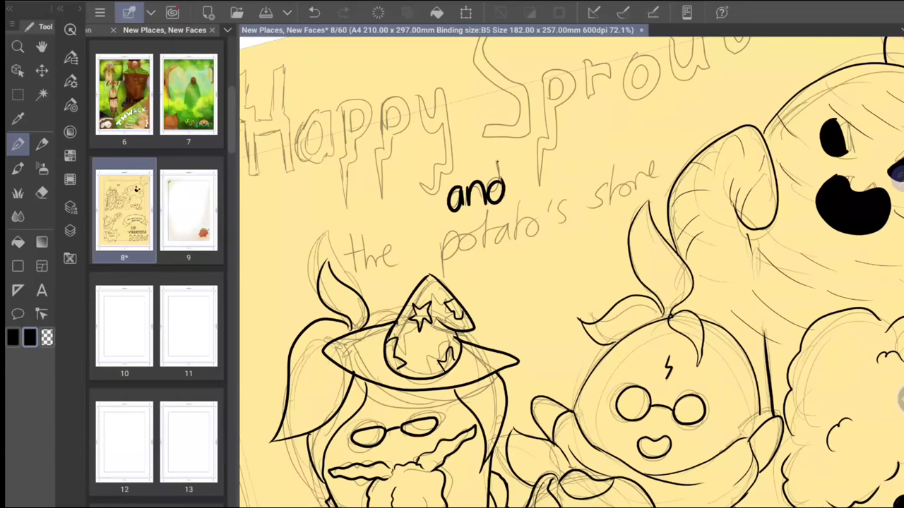
drag(499, 162, 504, 200)
drag(494, 283, 474, 291)
drag(338, 243, 341, 279)
mouse_move(329, 263)
mouse_down()
mouse_move(350, 256)
mouse_move(348, 278)
mouse_move(386, 273)
mouse_move(407, 285)
mouse_up()
mouse_move(406, 249)
mouse_down()
mouse_move(409, 268)
mouse_move(426, 249)
mouse_move(446, 264)
mouse_move(456, 236)
mouse_move(473, 260)
mouse_up()
mouse_move(482, 222)
mouse_down()
mouse_move(480, 257)
mouse_move(493, 237)
mouse_up()
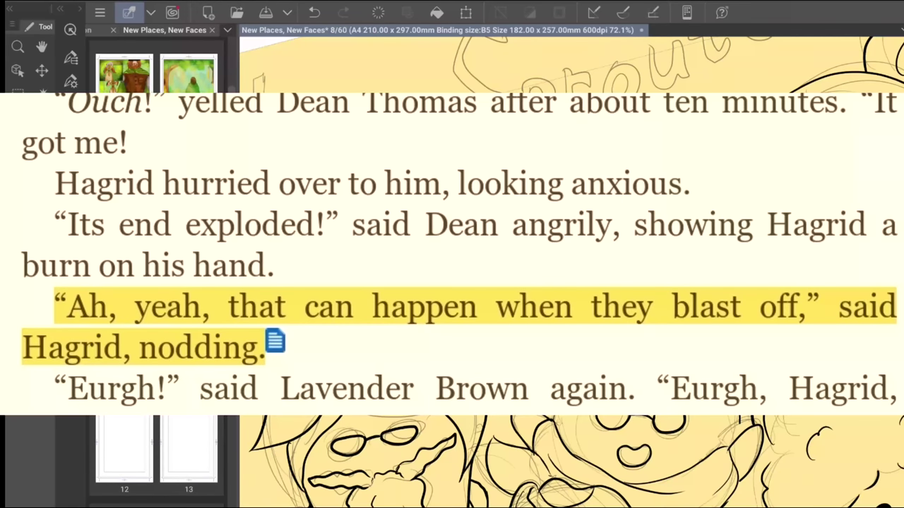
scroll(684, 103, down, 5)
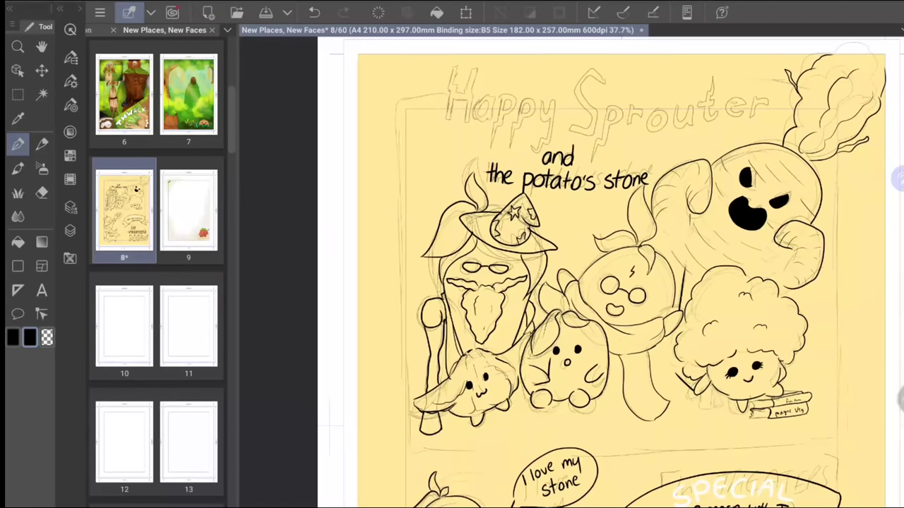
Ink the word "Happy" of the title in black outlined, lightning-shaped letters over the sketched lettering
scroll(685, 104, up, 5)
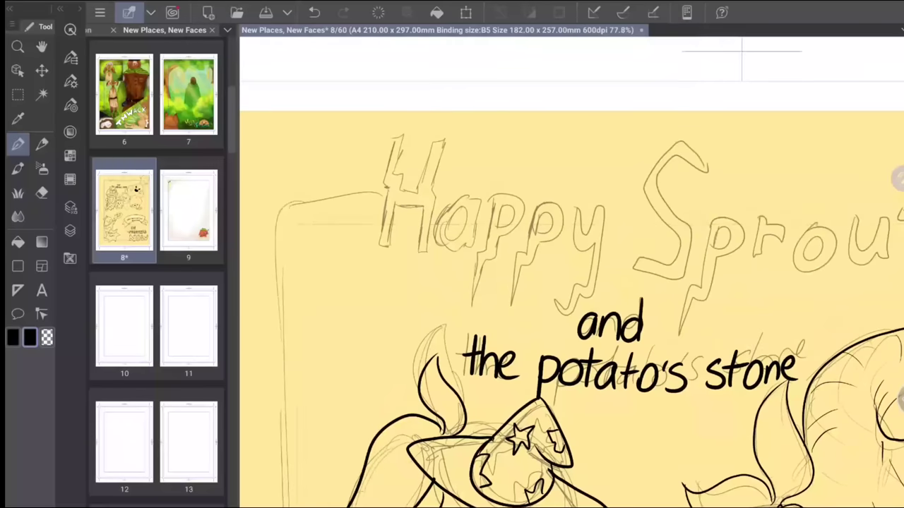
mouse_move(392, 128)
mouse_down()
mouse_move(376, 240)
mouse_move(400, 201)
mouse_move(428, 215)
mouse_move(442, 143)
mouse_move(411, 175)
mouse_up()
key(ctrl+z)
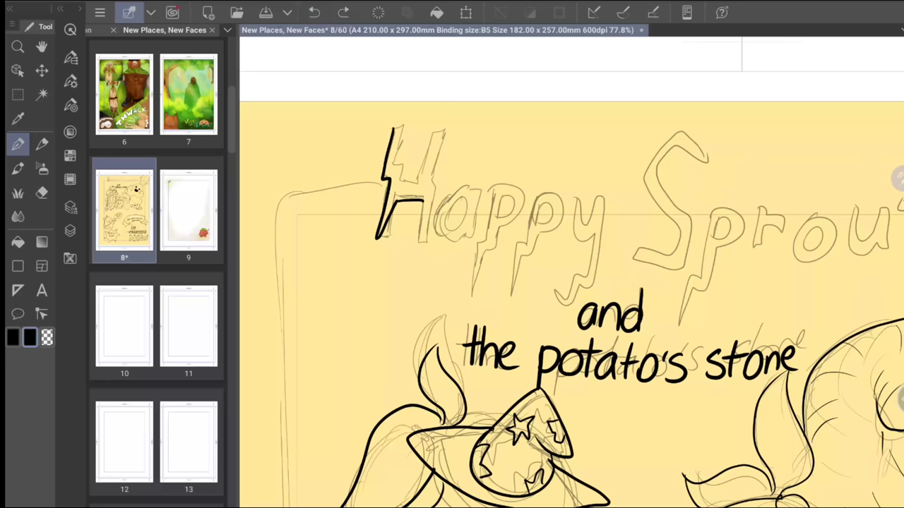
mouse_move(423, 203)
mouse_down()
mouse_move(415, 237)
mouse_move(432, 203)
mouse_move(428, 173)
mouse_move(444, 131)
mouse_move(418, 178)
mouse_up()
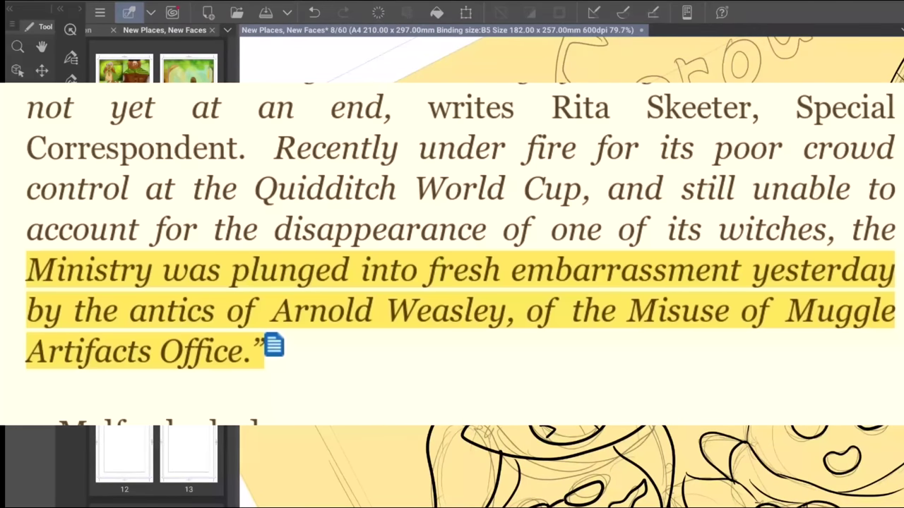
mouse_move(409, 196)
mouse_down()
mouse_move(405, 224)
mouse_move(410, 215)
mouse_up()
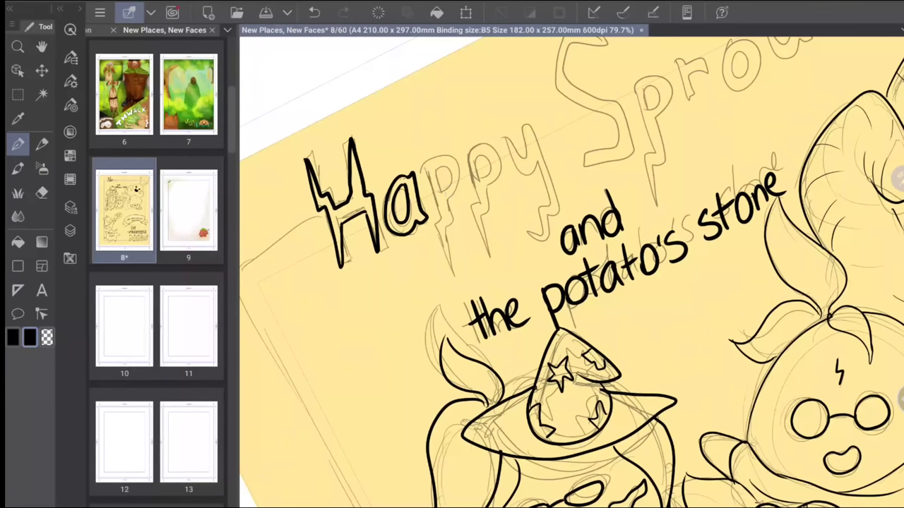
mouse_move(422, 172)
mouse_down()
mouse_move(451, 281)
mouse_move(451, 224)
mouse_up()
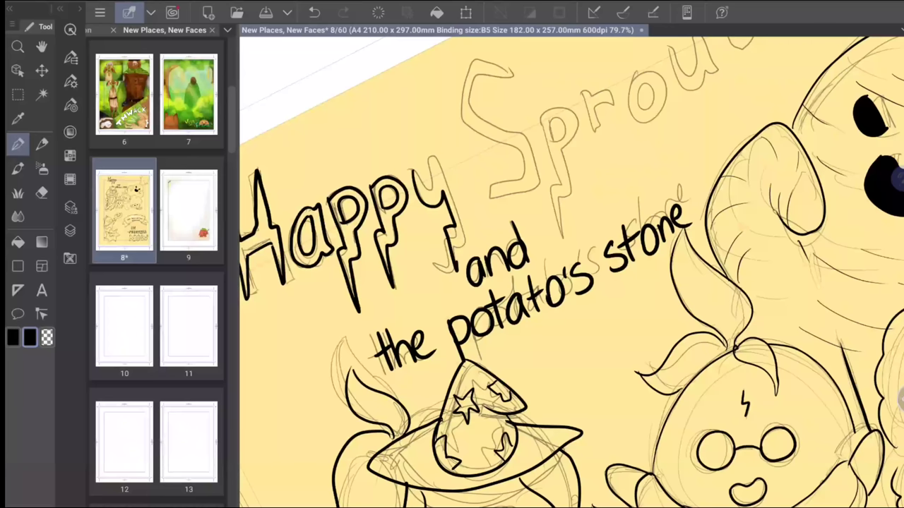
mouse_move(455, 264)
mouse_down()
mouse_move(463, 219)
mouse_move(433, 154)
mouse_move(432, 195)
mouse_move(421, 194)
mouse_up()
drag(410, 166, 421, 173)
Ink the word "Sprouter" in the same black outlined, jagged letters to the right of "Happy"
scroll(572, 272, down, 2)
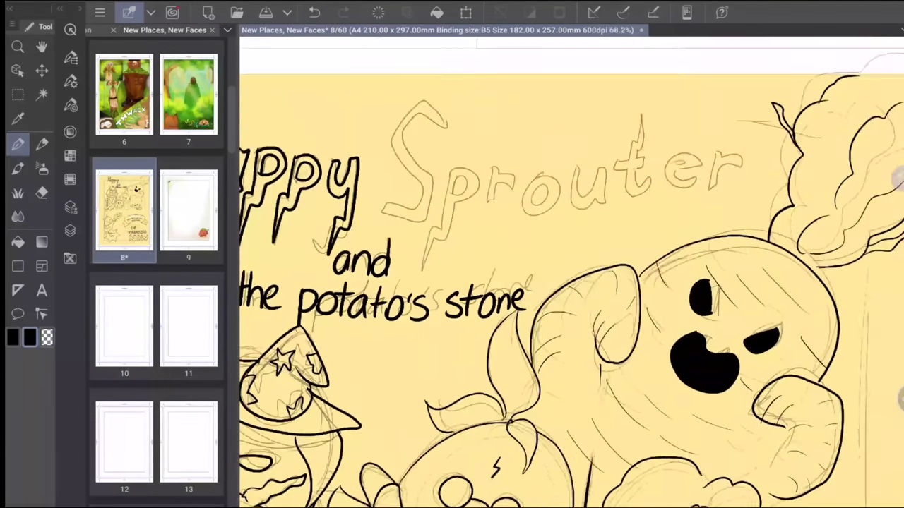
mouse_move(426, 113)
mouse_down()
mouse_move(404, 125)
mouse_move(415, 150)
mouse_up()
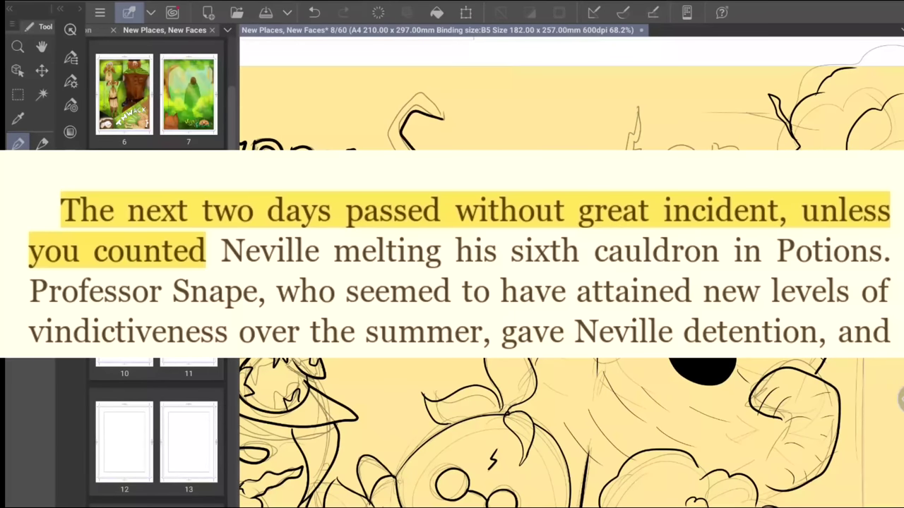
mouse_move(392, 150)
mouse_down()
mouse_move(434, 105)
mouse_move(446, 115)
mouse_move(406, 120)
mouse_move(428, 174)
mouse_move(408, 216)
mouse_move(373, 197)
mouse_move(417, 185)
mouse_move(394, 129)
mouse_move(440, 117)
mouse_up()
key(ctrl+z)
drag(564, 282, 550, 268)
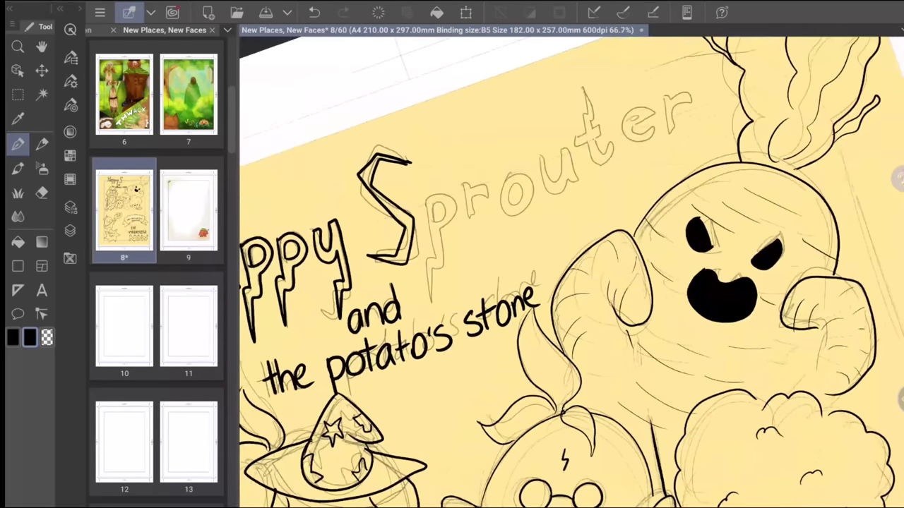
mouse_move(426, 202)
mouse_down()
mouse_move(441, 295)
mouse_move(435, 258)
mouse_move(453, 192)
mouse_move(427, 200)
mouse_move(436, 223)
mouse_up()
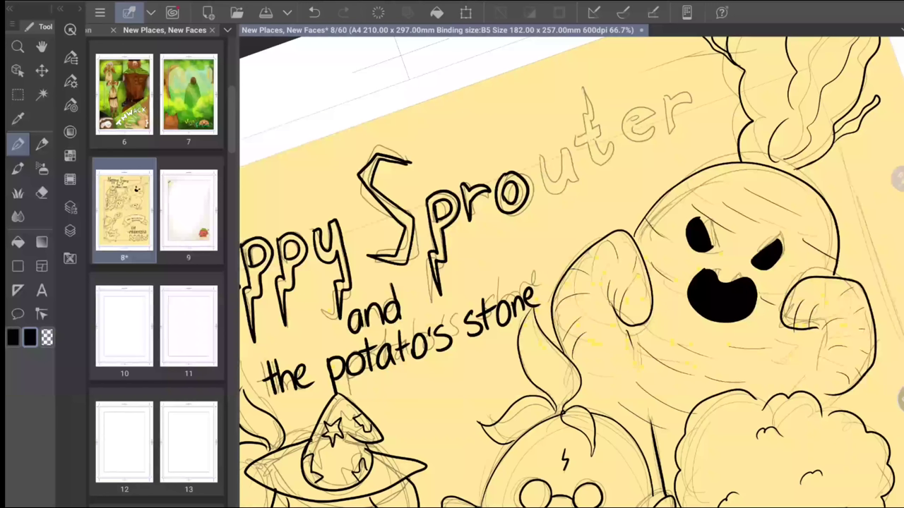
mouse_move(534, 185)
mouse_down()
mouse_move(560, 179)
mouse_move(558, 150)
mouse_move(548, 183)
mouse_move(531, 162)
mouse_up()
mouse_move(570, 142)
mouse_down()
mouse_move(581, 160)
mouse_move(608, 164)
mouse_move(595, 156)
mouse_move(608, 152)
mouse_move(592, 142)
mouse_move(591, 129)
mouse_move(597, 134)
mouse_move(569, 99)
mouse_move(573, 127)
mouse_up()
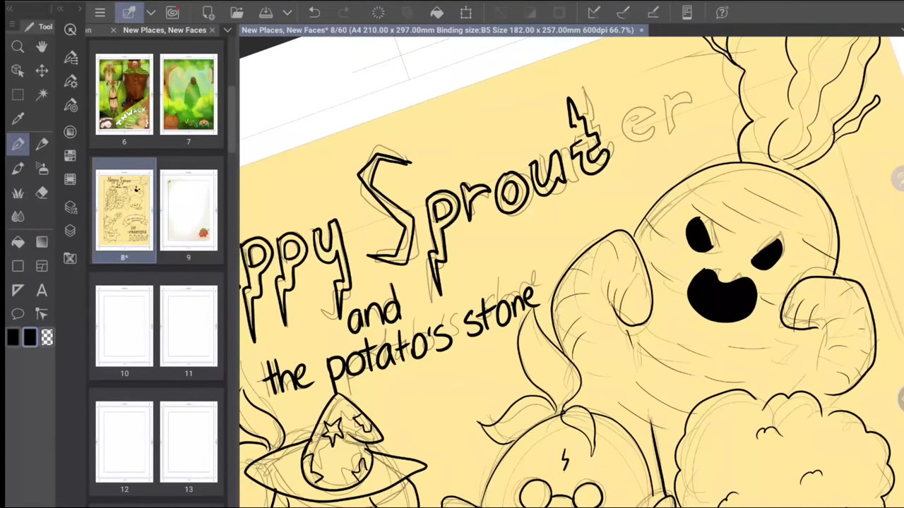
scroll(571, 272, right, 3)
mouse_move(502, 180)
mouse_down()
mouse_move(526, 169)
mouse_move(514, 198)
mouse_move(541, 184)
mouse_move(562, 147)
mouse_up()
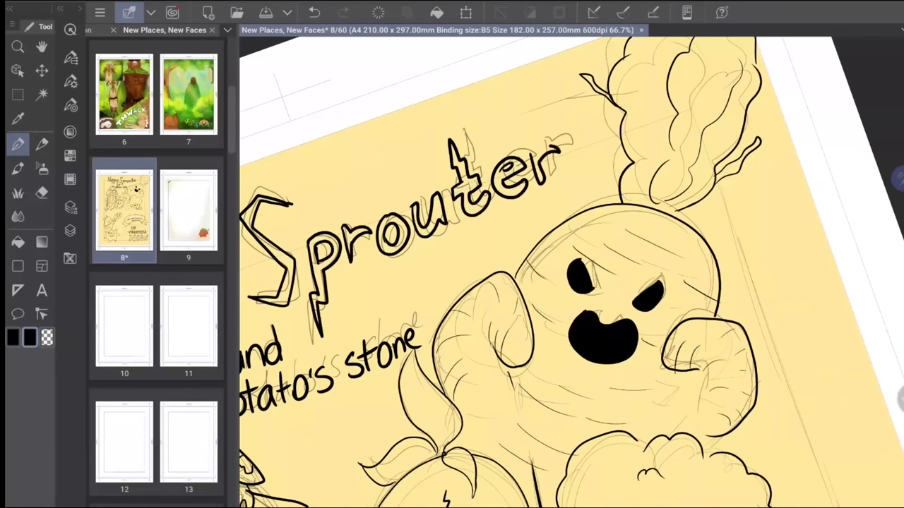
Replace the 44% opacity sketch layer with a new raster layer above the yellow background, and save the page
key(ctrl+0)
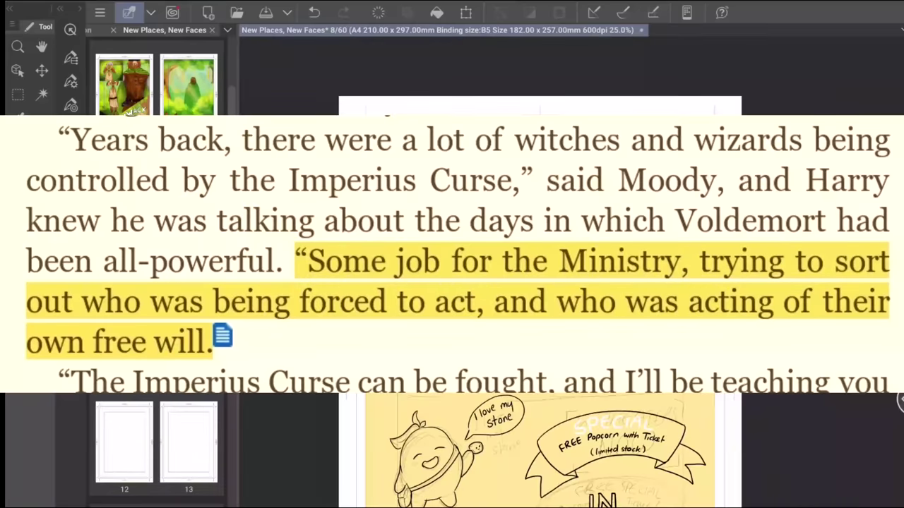
key(ctrl+w)
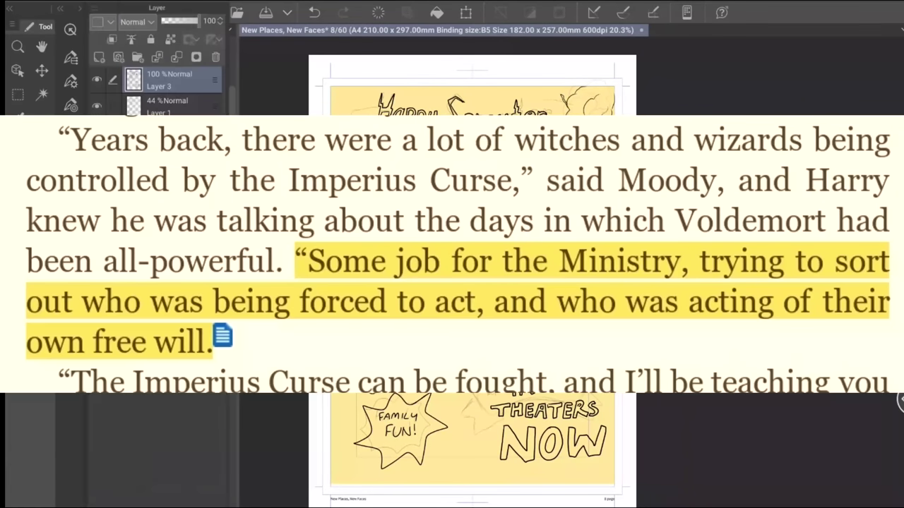
key(ctrl+v)
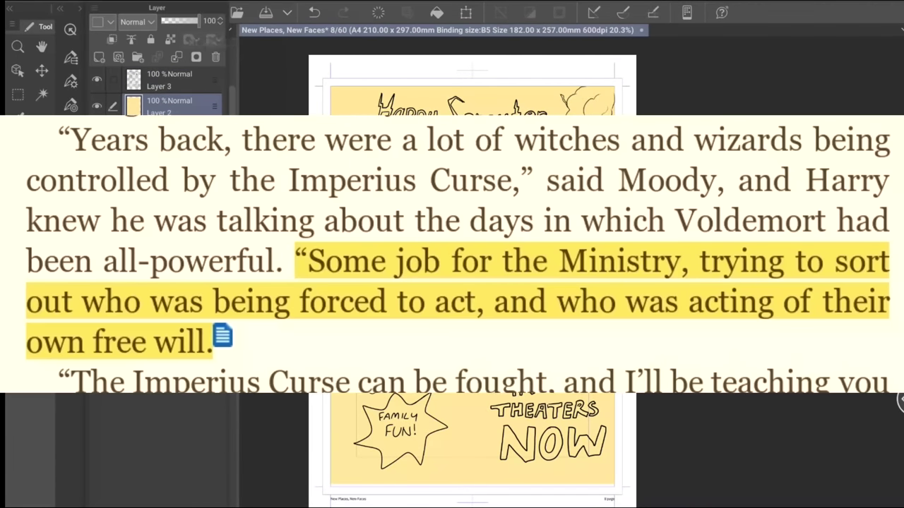
click(99, 58)
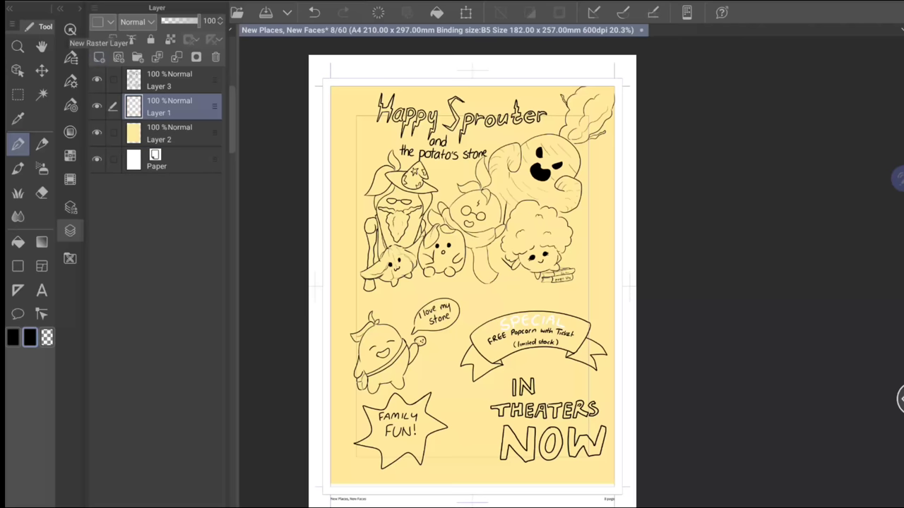
key(ctrl+tab)
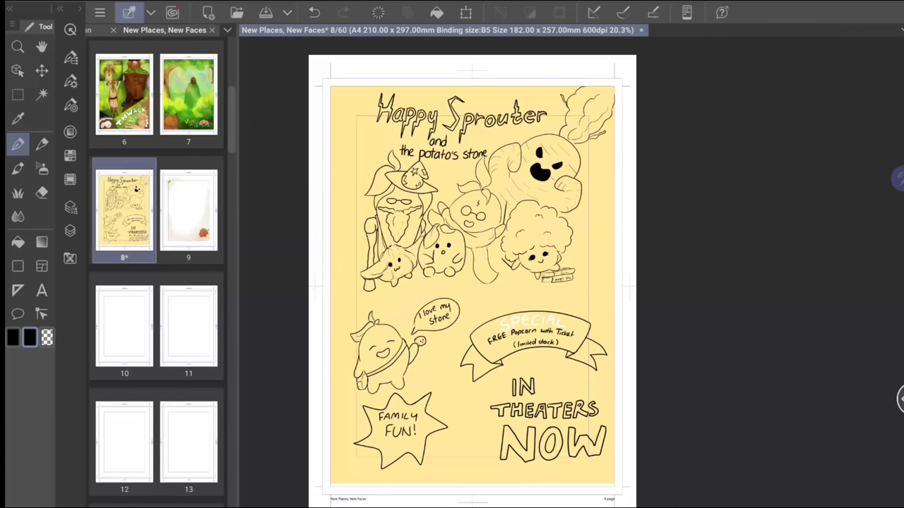
click(266, 12)
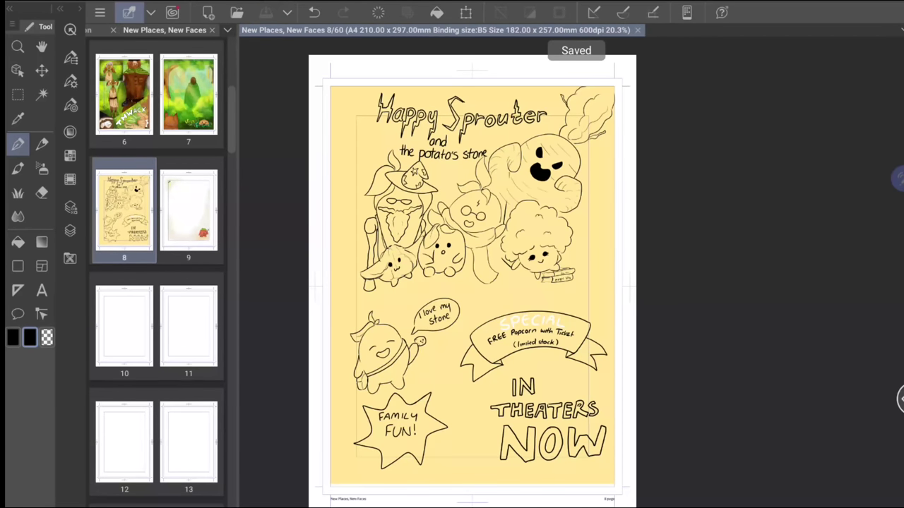
Change the G-pen's drawing colour from black to a light red
click(70, 230)
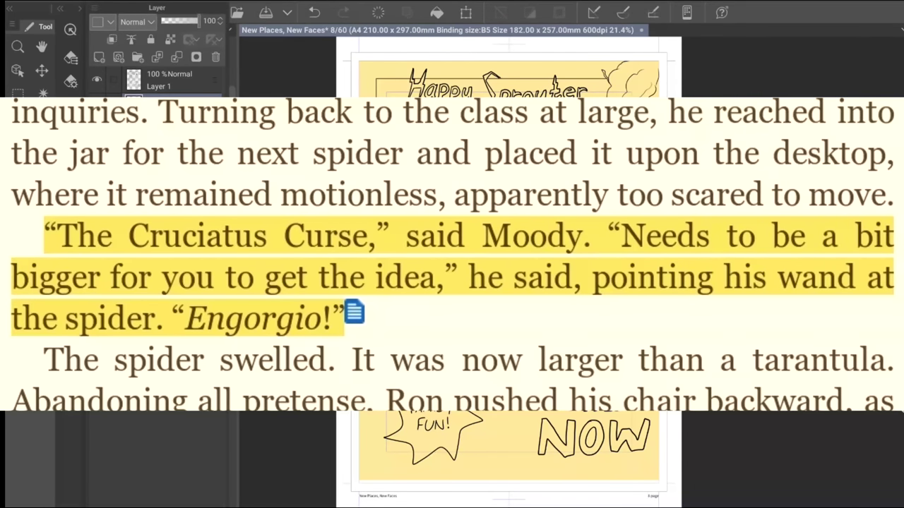
click(70, 56)
click(71, 80)
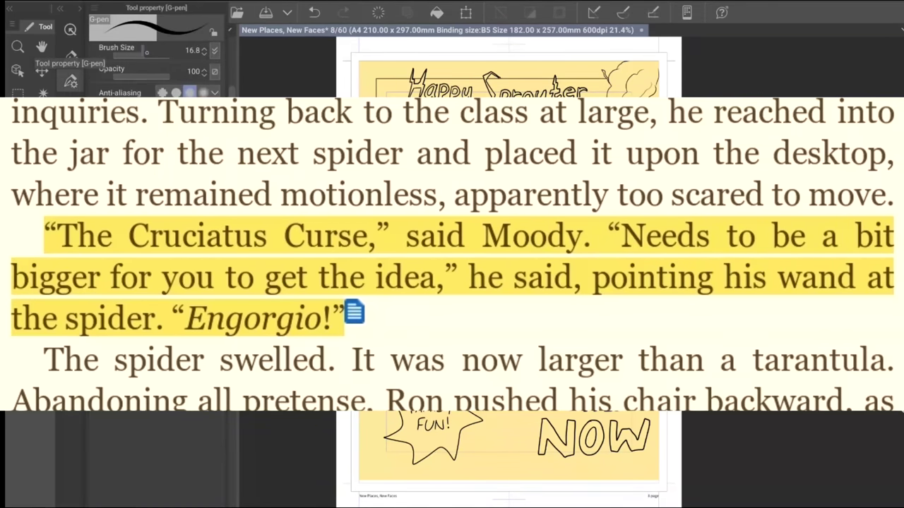
click(71, 132)
click(108, 223)
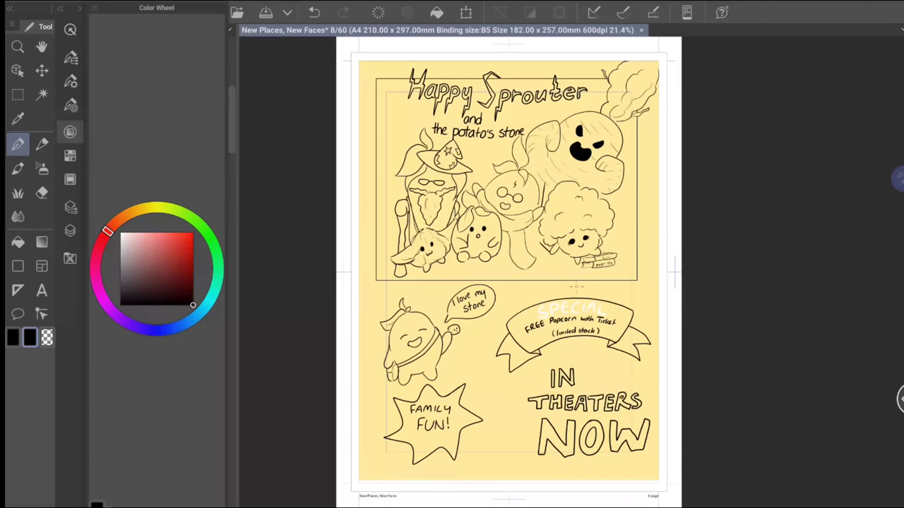
click(171, 244)
click(102, 240)
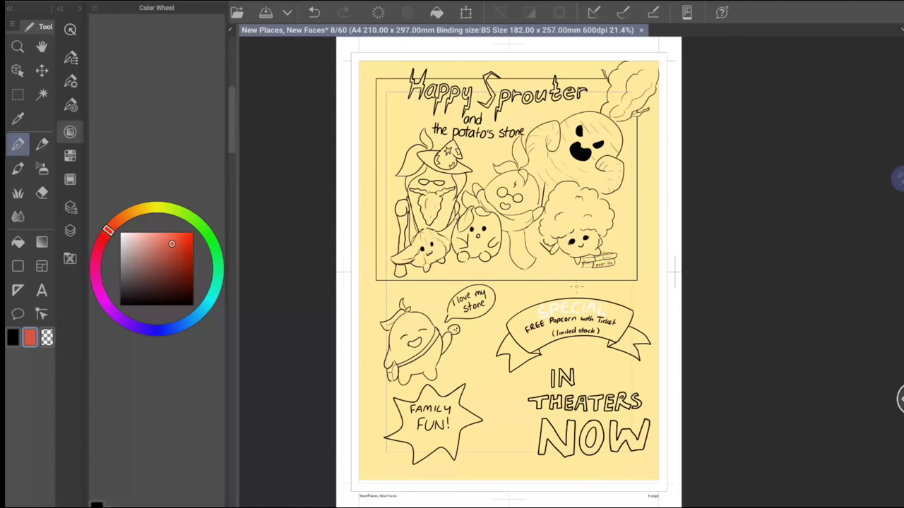
click(170, 236)
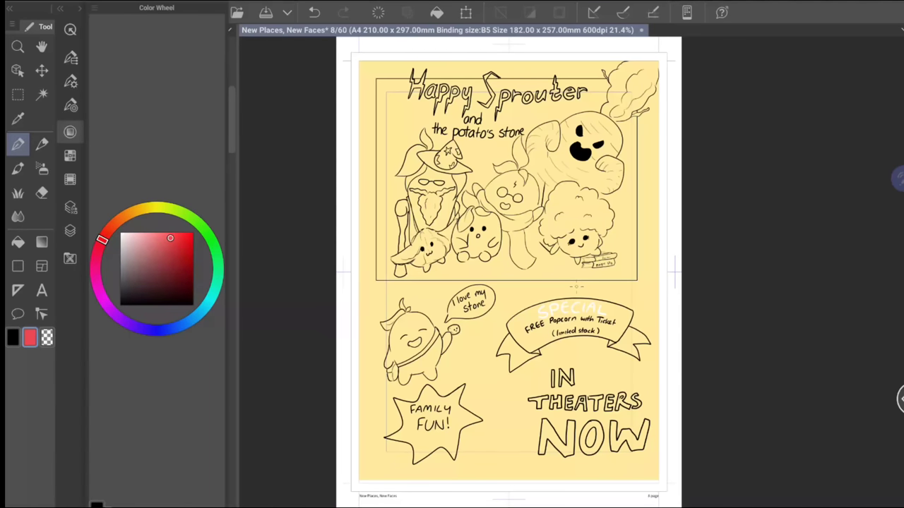
Paint flat red over the upper part of the angry vegetable's left-hand arm and the adjoining cheek
scroll(579, 135, up, 5)
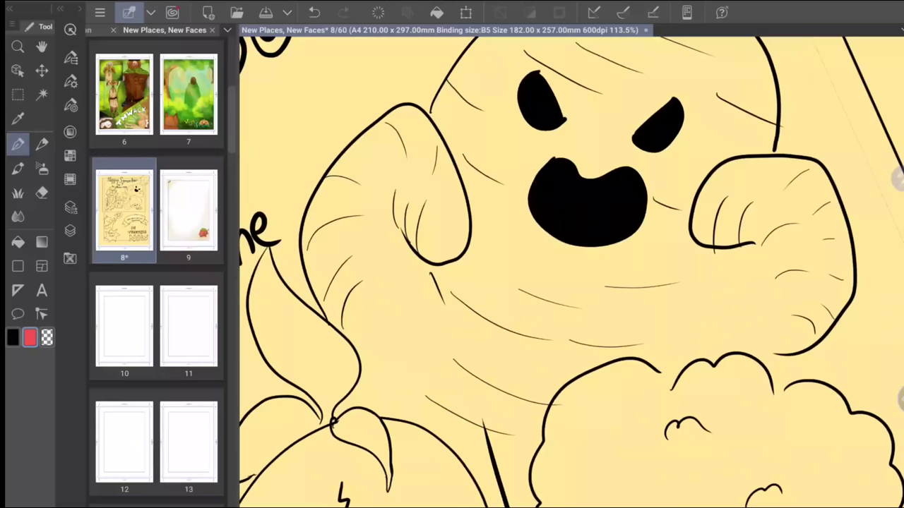
mouse_move(530, 161)
mouse_down()
mouse_move(466, 305)
mouse_move(470, 289)
mouse_up()
drag(523, 185, 434, 307)
mouse_move(526, 138)
mouse_down()
mouse_move(446, 297)
mouse_move(413, 286)
mouse_move(423, 300)
mouse_move(469, 183)
mouse_move(423, 282)
mouse_move(395, 254)
mouse_up()
mouse_move(494, 124)
mouse_down()
mouse_move(374, 254)
mouse_move(375, 233)
mouse_up()
mouse_move(431, 145)
mouse_down()
mouse_move(353, 237)
mouse_move(349, 228)
mouse_up()
drag(395, 152, 340, 225)
mouse_move(411, 133)
mouse_down()
mouse_move(332, 222)
mouse_move(332, 201)
mouse_move(319, 212)
mouse_up()
drag(395, 117, 317, 196)
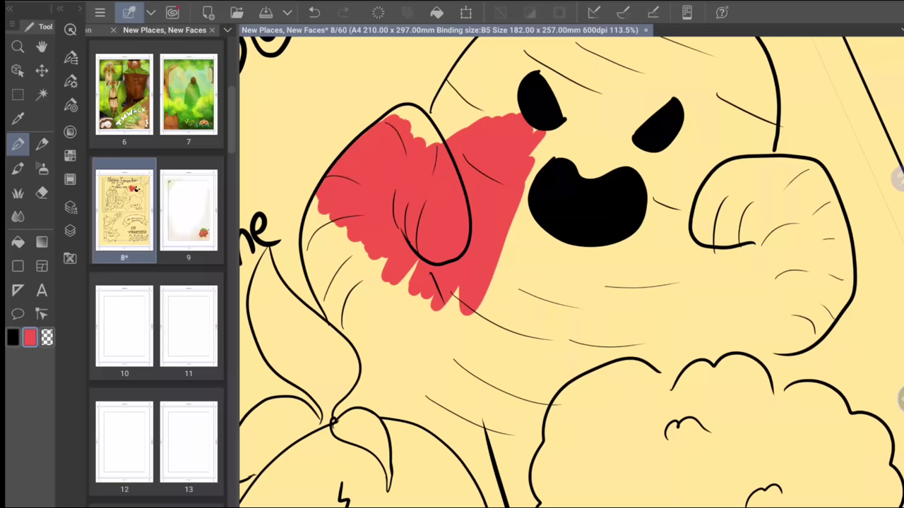
scroll(396, 233, up, 5)
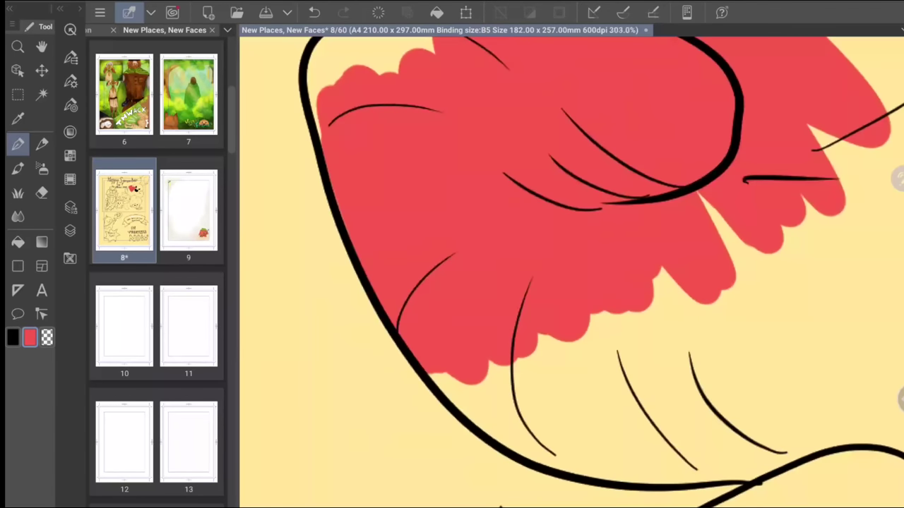
scroll(572, 271, up, 3)
mouse_move(325, 159)
mouse_down()
mouse_move(275, 212)
mouse_move(314, 137)
mouse_move(395, 141)
mouse_move(346, 180)
mouse_up()
scroll(572, 272, down, 5)
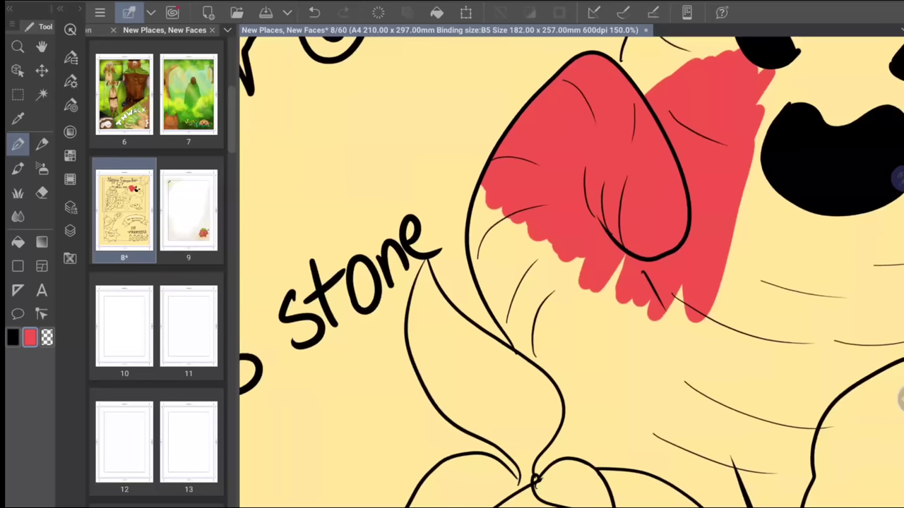
Extend the red down the arm to the neighbouring leaves, across the body, and up the left side of the angry vegetable's head
mouse_move(477, 282)
mouse_down()
mouse_move(455, 233)
mouse_move(420, 191)
mouse_move(403, 226)
mouse_move(393, 155)
mouse_move(385, 219)
mouse_move(397, 296)
mouse_move(413, 303)
mouse_move(408, 324)
mouse_move(445, 346)
mouse_move(457, 381)
mouse_move(455, 423)
mouse_move(410, 452)
mouse_move(447, 443)
mouse_move(486, 462)
mouse_move(447, 459)
mouse_up()
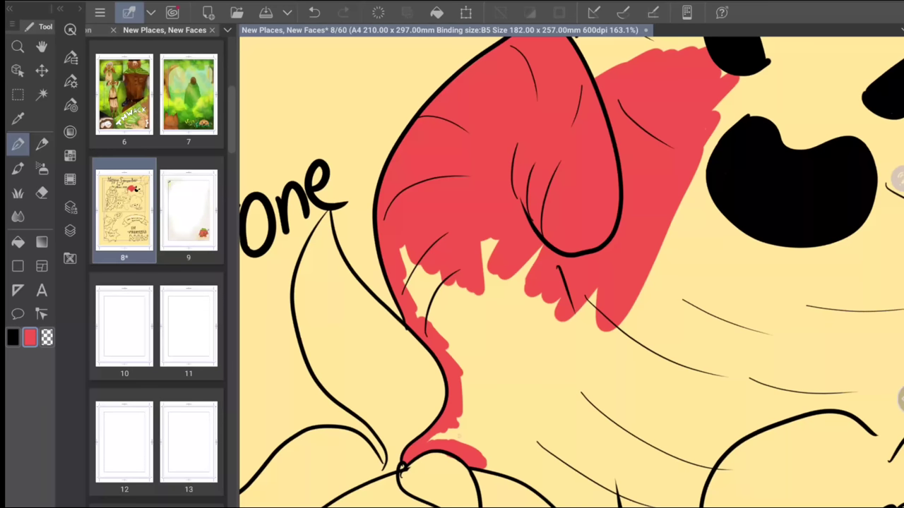
mouse_move(468, 442)
mouse_down()
mouse_move(452, 431)
mouse_move(481, 421)
mouse_move(543, 346)
mouse_move(466, 401)
mouse_up()
mouse_move(533, 339)
mouse_down()
mouse_move(520, 318)
mouse_move(521, 286)
mouse_move(492, 297)
mouse_move(478, 275)
mouse_move(452, 296)
mouse_up()
mouse_move(445, 338)
mouse_down()
mouse_move(431, 275)
mouse_move(403, 254)
mouse_move(416, 310)
mouse_up()
drag(484, 261, 494, 240)
mouse_move(508, 283)
mouse_down()
mouse_move(522, 271)
mouse_move(540, 331)
mouse_move(565, 339)
mouse_move(590, 311)
mouse_up()
mouse_move(551, 385)
mouse_down()
mouse_move(720, 219)
mouse_move(695, 202)
mouse_move(756, 109)
mouse_move(734, 78)
mouse_move(720, 102)
mouse_up()
mouse_move(706, 247)
mouse_down()
mouse_move(450, 386)
mouse_move(459, 426)
mouse_up()
mouse_move(547, 170)
mouse_down()
mouse_move(495, 226)
mouse_move(463, 283)
mouse_move(451, 283)
mouse_move(537, 163)
mouse_move(395, 297)
mouse_move(494, 162)
mouse_move(368, 283)
mouse_move(458, 151)
mouse_move(360, 268)
mouse_move(410, 187)
mouse_up()
drag(371, 227, 347, 272)
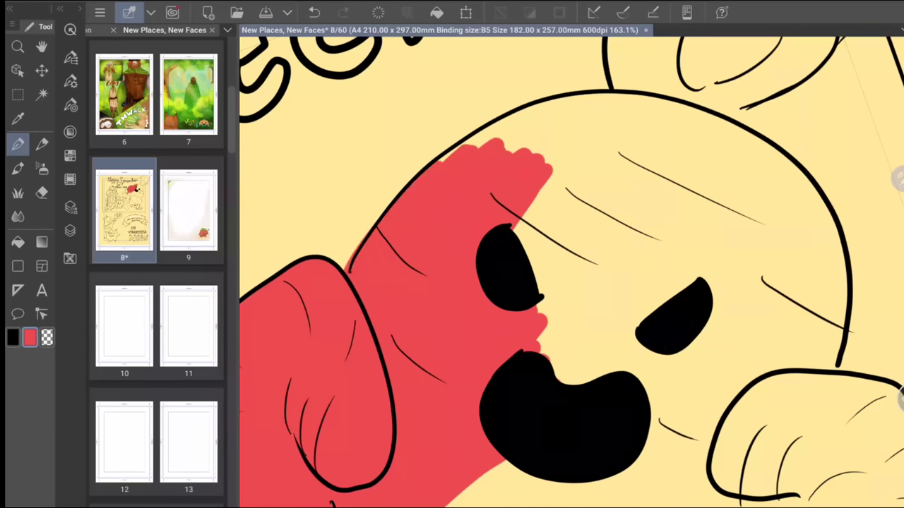
Erase the red that spills outside the angry vegetable's head outline above the left-hand arm
key(e)
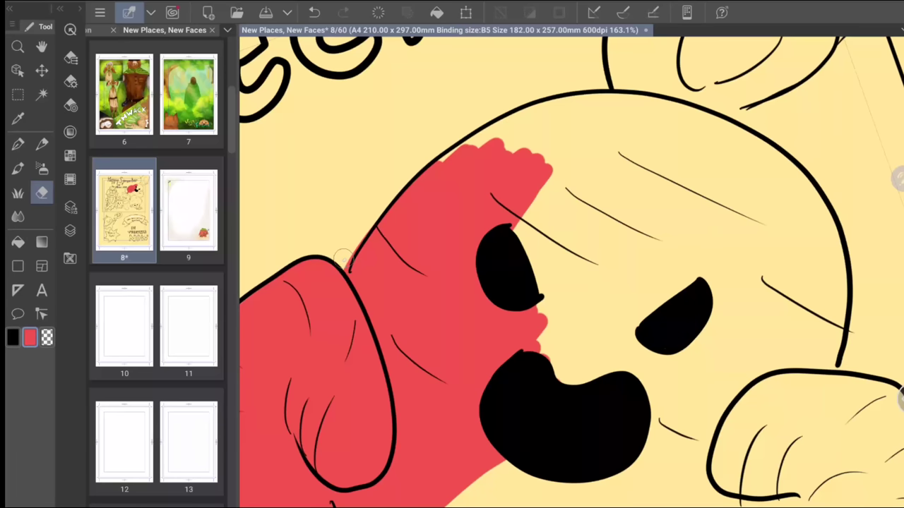
drag(359, 236, 343, 267)
scroll(571, 272, up, 5)
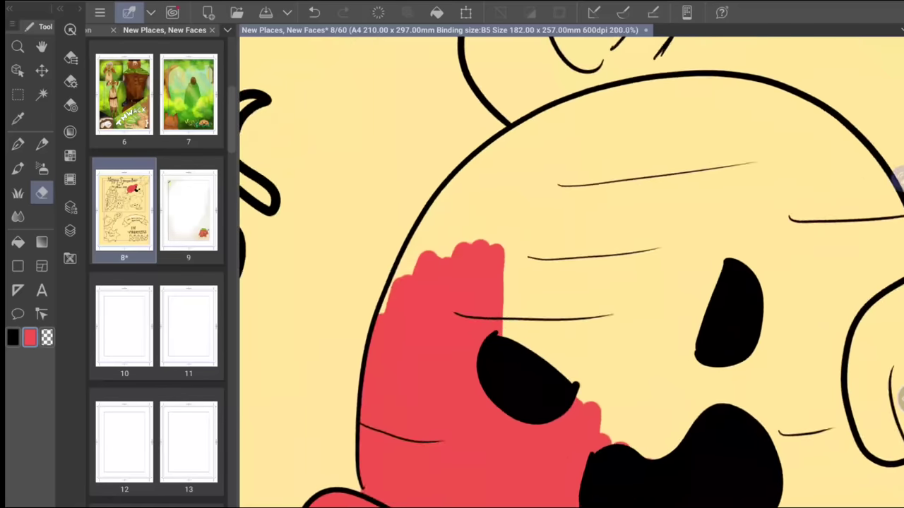
mouse_move(438, 297)
mouse_down()
mouse_move(422, 282)
mouse_move(403, 292)
mouse_move(494, 185)
mouse_up()
Paint red along the inside of the angry vegetable's head outline, over the forehead and down the right side
click(17, 145)
drag(416, 311, 512, 173)
drag(382, 297, 515, 148)
mouse_move(353, 297)
mouse_down()
mouse_move(514, 134)
mouse_move(466, 154)
mouse_up()
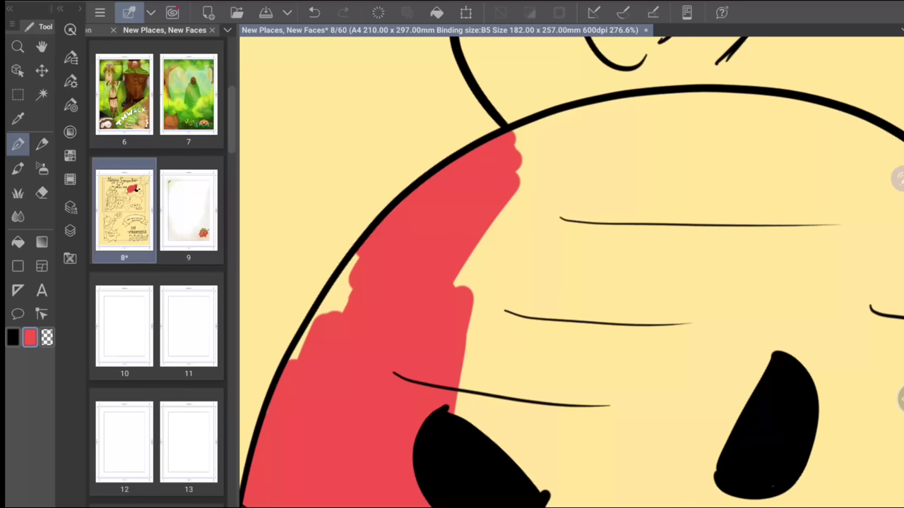
drag(353, 286, 291, 356)
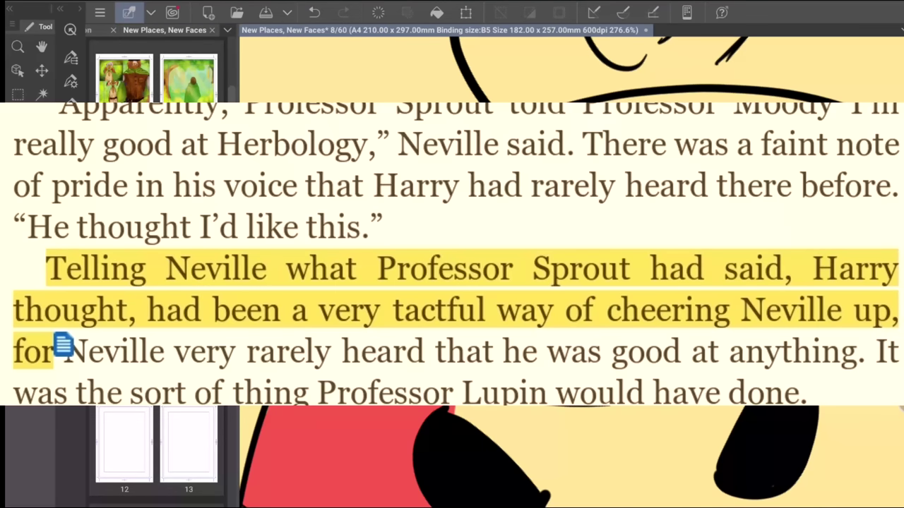
mouse_move(697, 100)
mouse_down()
mouse_move(600, 101)
mouse_move(810, 100)
mouse_up()
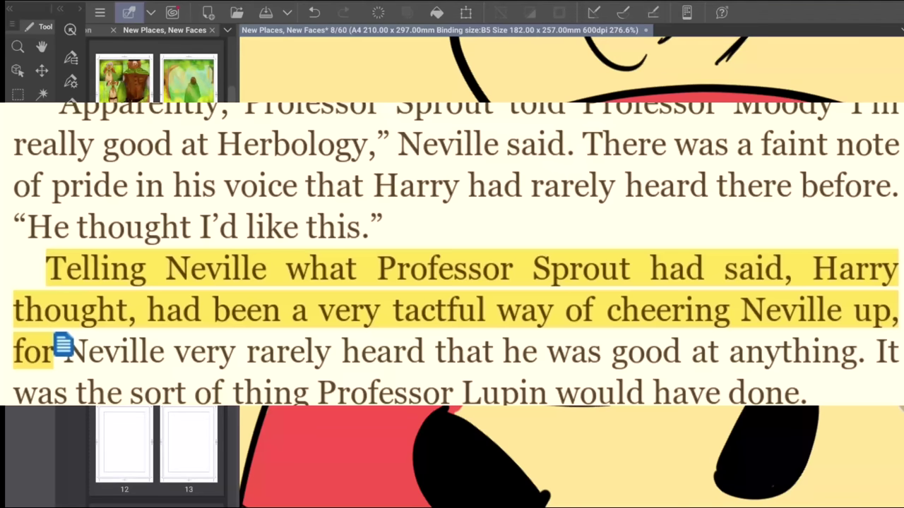
mouse_move(706, 141)
mouse_down()
mouse_move(875, 166)
mouse_move(742, 205)
mouse_move(876, 184)
mouse_up()
mouse_move(811, 219)
mouse_down()
mouse_move(530, 228)
mouse_move(413, 262)
mouse_up()
drag(505, 212, 558, 265)
mouse_move(508, 189)
mouse_down()
mouse_move(580, 269)
mouse_move(643, 367)
mouse_move(670, 466)
mouse_up()
Paint flat red inside the outline of the angry vegetable's right-hand arm, from the fist down to its underside
key(e)
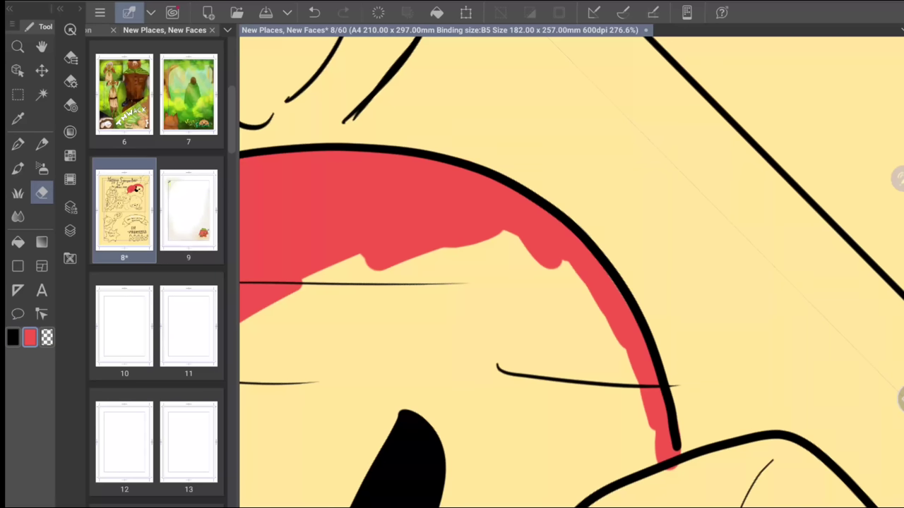
key(p)
drag(494, 438, 423, 120)
mouse_move(516, 218)
mouse_down()
mouse_move(586, 166)
mouse_move(495, 240)
mouse_move(615, 141)
mouse_move(671, 112)
mouse_move(676, 127)
mouse_up()
mouse_move(678, 135)
mouse_down()
mouse_move(714, 194)
mouse_move(766, 230)
mouse_move(780, 262)
mouse_up()
mouse_move(773, 226)
mouse_down()
mouse_move(791, 256)
mouse_move(777, 349)
mouse_up()
drag(795, 258, 809, 335)
mouse_move(812, 275)
mouse_down()
mouse_move(815, 332)
mouse_move(773, 396)
mouse_up()
mouse_move(798, 340)
mouse_down()
mouse_move(790, 416)
mouse_move(809, 406)
mouse_move(737, 464)
mouse_up()
mouse_move(798, 408)
mouse_down()
mouse_move(759, 468)
mouse_move(639, 502)
mouse_up()
Fill the angry vegetable's forehead with flat red, from the left-hand eye across to the right side of the head
scroll(571, 272, down, 3)
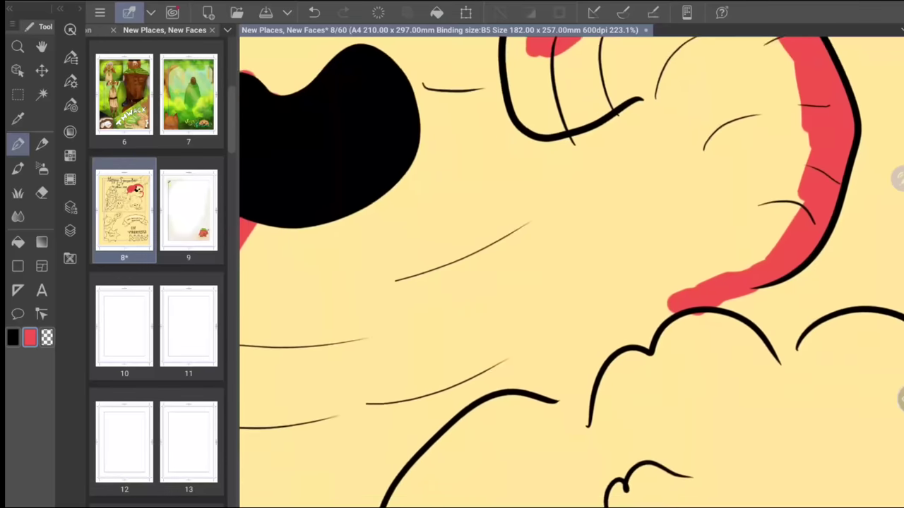
scroll(571, 271, down, 5)
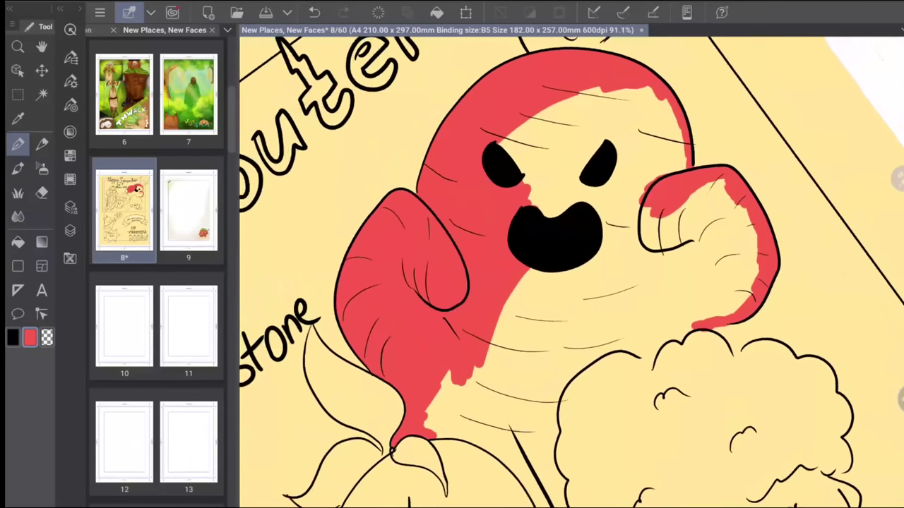
mouse_move(526, 192)
mouse_down()
mouse_move(509, 222)
mouse_move(598, 103)
mouse_move(502, 204)
mouse_move(564, 105)
mouse_up()
drag(487, 168, 540, 118)
drag(528, 202, 573, 131)
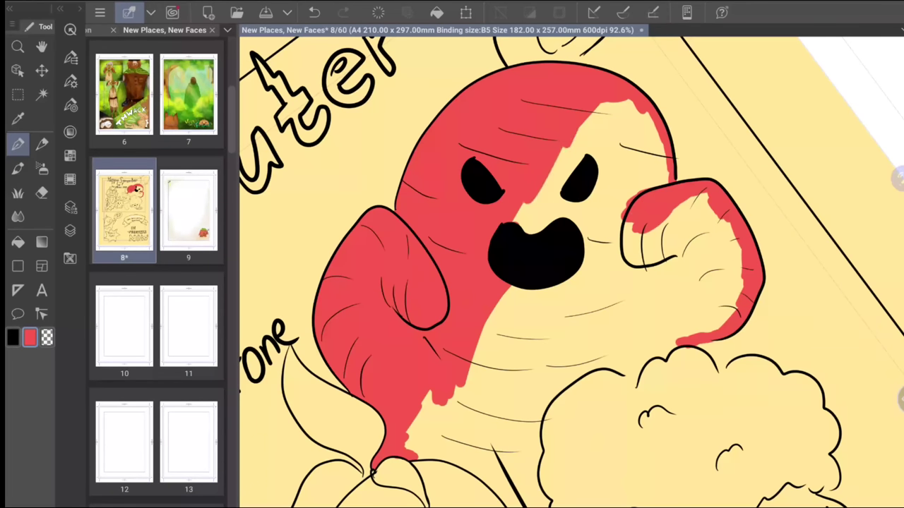
drag(550, 192, 602, 105)
drag(573, 168, 613, 104)
mouse_move(600, 181)
mouse_down()
mouse_move(622, 101)
mouse_move(633, 104)
mouse_up()
mouse_move(624, 195)
mouse_down()
mouse_move(644, 116)
mouse_move(652, 114)
mouse_up()
mouse_move(650, 186)
mouse_down()
mouse_move(665, 112)
mouse_move(669, 127)
mouse_up()
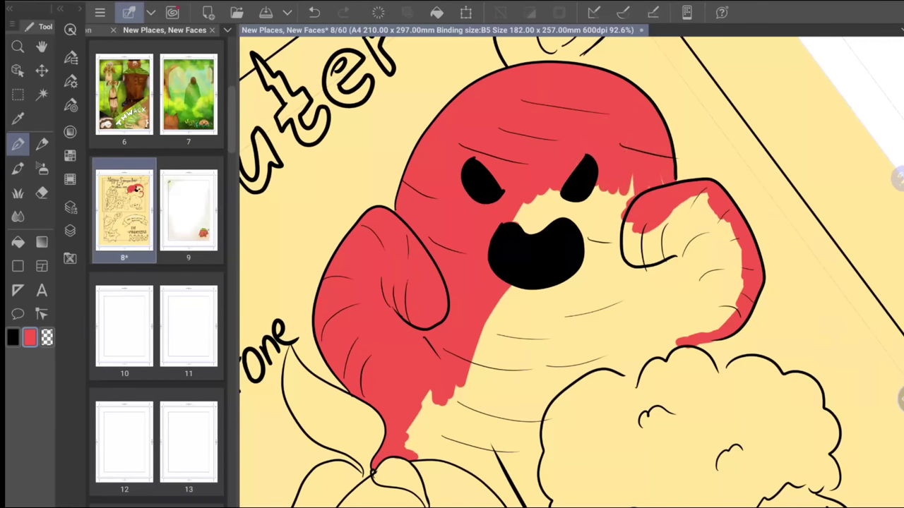
Fill the gap between the eyes and mouth and the right cheek of the angry vegetable with red
mouse_move(630, 255)
mouse_down()
mouse_move(619, 219)
mouse_move(624, 178)
mouse_move(610, 194)
mouse_up()
drag(593, 258, 608, 195)
drag(579, 240, 602, 188)
drag(559, 219, 592, 193)
mouse_move(531, 233)
mouse_down()
mouse_move(595, 187)
mouse_move(553, 209)
mouse_move(559, 189)
mouse_up()
Fill the right-hand fist and forearm of the angry vegetable with flat red
mouse_move(612, 290)
mouse_down()
mouse_move(650, 233)
mouse_move(636, 238)
mouse_move(681, 205)
mouse_up()
mouse_move(657, 247)
mouse_down()
mouse_move(706, 197)
mouse_move(691, 232)
mouse_up()
drag(668, 271, 714, 212)
mouse_move(668, 288)
mouse_down()
mouse_move(717, 220)
mouse_move(728, 224)
mouse_up()
mouse_move(695, 302)
mouse_down()
mouse_move(735, 228)
mouse_move(718, 252)
mouse_move(735, 243)
mouse_up()
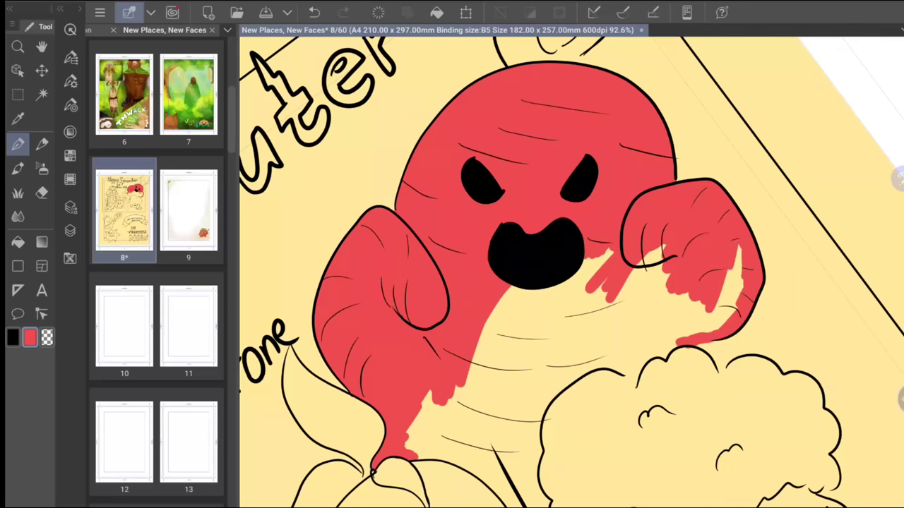
drag(712, 318, 743, 247)
mouse_move(675, 343)
mouse_down()
mouse_move(721, 319)
mouse_move(711, 318)
mouse_up()
mouse_move(640, 344)
mouse_down()
mouse_move(705, 308)
mouse_move(696, 303)
mouse_up()
Extend the flat red from the right-hand arm across the body beneath the angry vegetable's mouth
mouse_move(632, 326)
mouse_down()
mouse_move(687, 298)
mouse_move(667, 283)
mouse_up()
mouse_move(600, 312)
mouse_down()
mouse_move(668, 274)
mouse_move(661, 251)
mouse_up()
drag(569, 302, 664, 246)
drag(537, 313, 605, 262)
mouse_move(510, 310)
mouse_down()
mouse_move(612, 251)
mouse_move(526, 287)
mouse_up()
drag(481, 336, 534, 297)
mouse_move(474, 360)
mouse_down()
mouse_move(537, 311)
mouse_move(590, 301)
mouse_up()
Paint the angry vegetable's lower body red down to the top of the cauliflower character's curls
mouse_move(502, 374)
mouse_down()
mouse_move(597, 303)
mouse_move(541, 337)
mouse_move(604, 315)
mouse_move(618, 322)
mouse_up()
mouse_move(565, 363)
mouse_down()
mouse_move(629, 329)
mouse_move(657, 340)
mouse_up()
mouse_move(607, 372)
mouse_down()
mouse_move(664, 343)
mouse_move(675, 347)
mouse_up()
drag(632, 387, 675, 353)
drag(551, 408, 632, 373)
mouse_move(517, 428)
mouse_down()
mouse_move(587, 365)
mouse_move(574, 363)
mouse_up()
mouse_move(480, 425)
mouse_down()
mouse_move(560, 361)
mouse_move(540, 365)
mouse_up()
drag(491, 391, 524, 368)
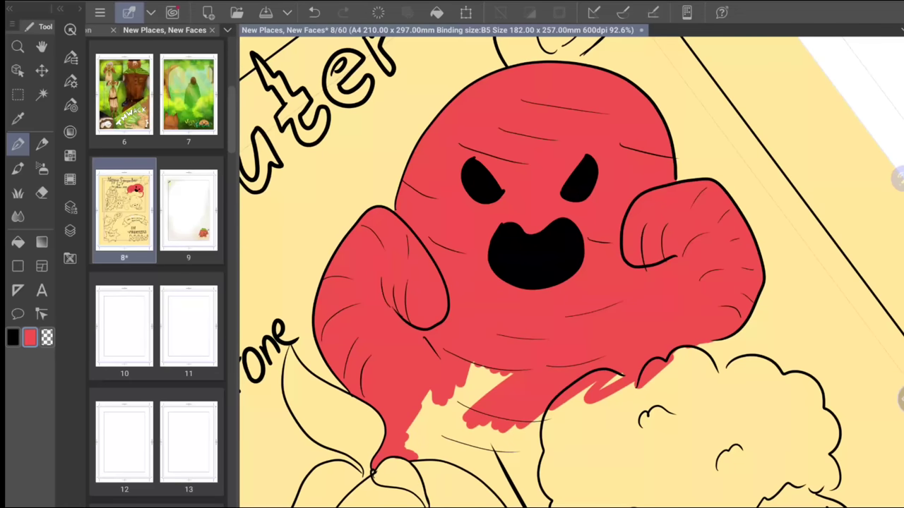
Fill the unpainted patch at the lower left of the angry vegetable's body with red
mouse_move(443, 435)
mouse_down()
mouse_move(511, 374)
mouse_move(497, 371)
mouse_up()
drag(416, 436, 487, 366)
mouse_move(408, 438)
mouse_down()
mouse_move(435, 402)
mouse_move(432, 392)
mouse_up()
drag(452, 438, 472, 424)
mouse_move(407, 449)
mouse_down()
mouse_move(474, 430)
mouse_move(469, 449)
mouse_up()
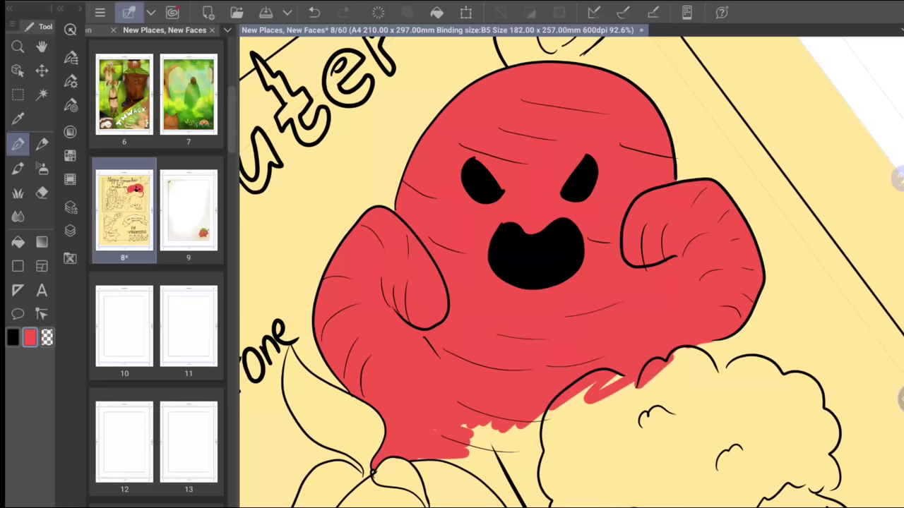
Fill the angry vegetable's tapering root with red between the bespectacled character and the cauliflower
drag(415, 467, 472, 457)
mouse_move(460, 501)
mouse_down()
mouse_move(491, 459)
mouse_move(513, 474)
mouse_move(523, 428)
mouse_move(502, 423)
mouse_up()
mouse_move(490, 469)
mouse_down()
mouse_move(515, 422)
mouse_move(519, 432)
mouse_up()
drag(524, 506, 534, 426)
mouse_move(517, 486)
mouse_down()
mouse_move(530, 427)
mouse_move(542, 414)
mouse_up()
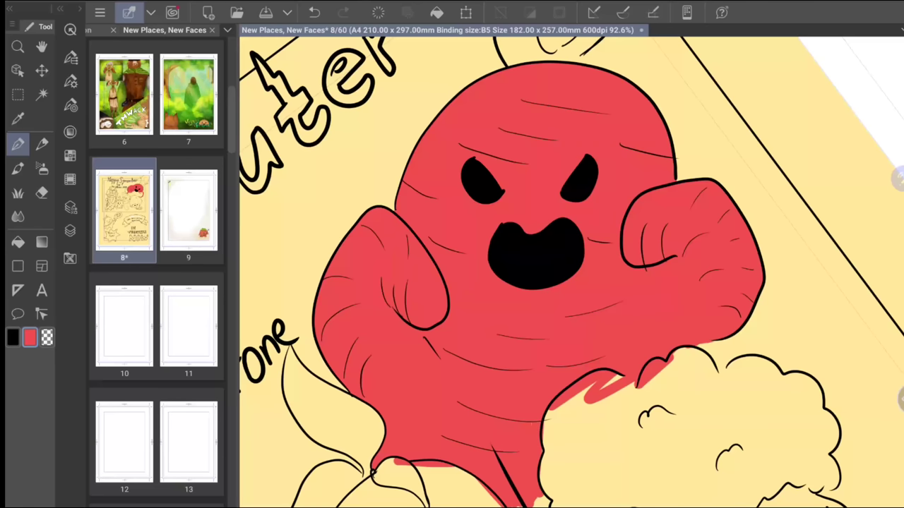
drag(542, 505, 550, 411)
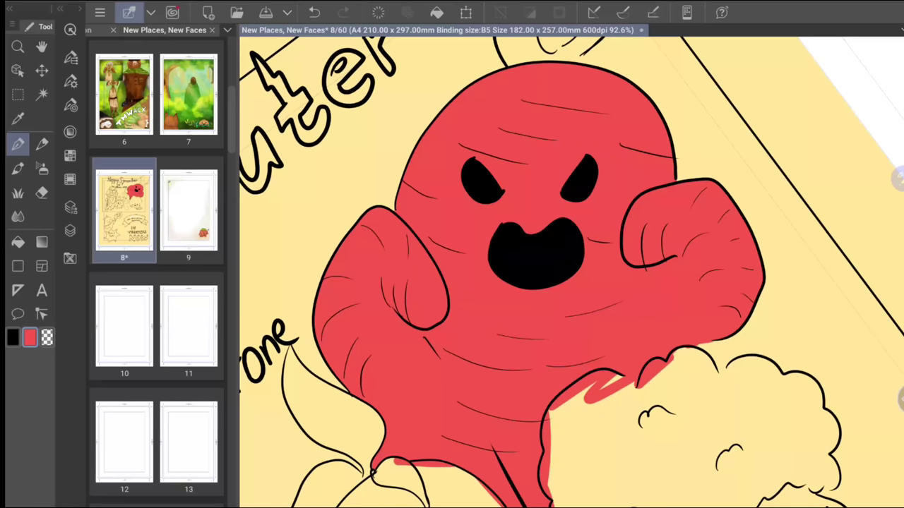
scroll(571, 272, down, 5)
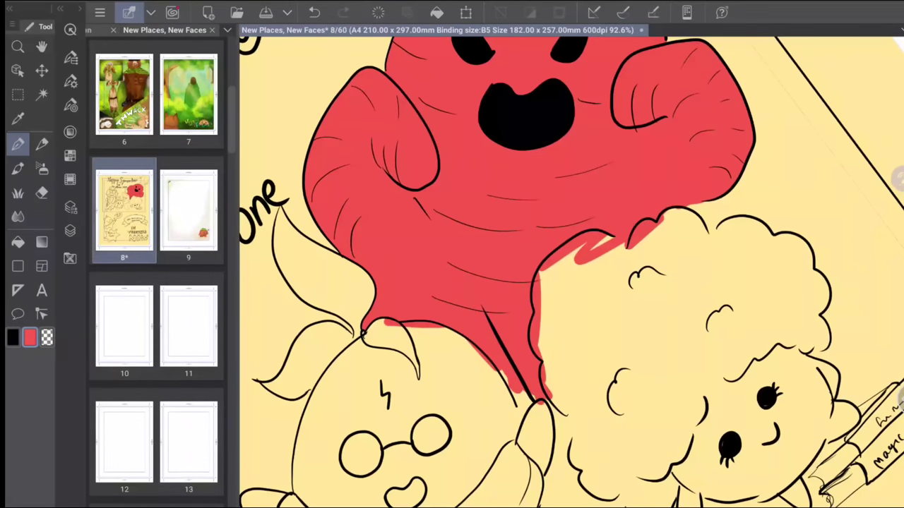
drag(534, 406, 523, 389)
drag(507, 383, 501, 370)
drag(535, 416, 501, 373)
scroll(558, 272, down, 5)
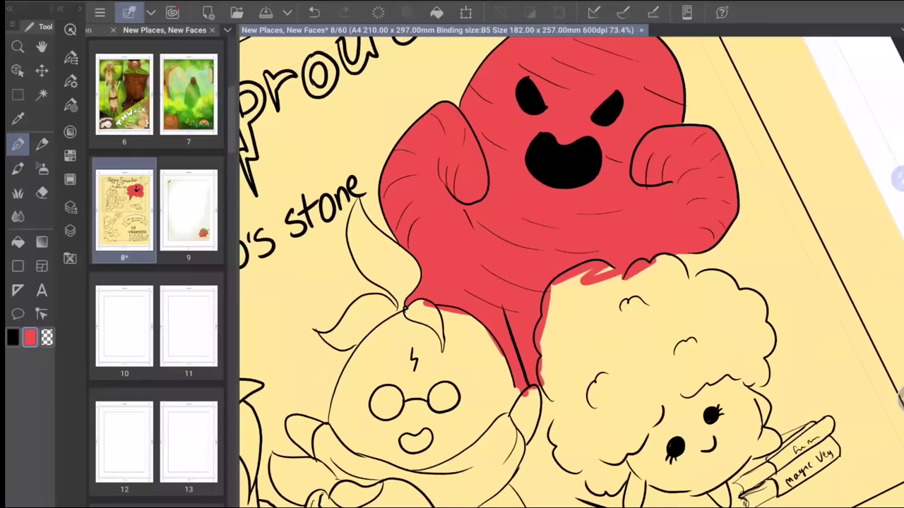
scroll(529, 272, up, 3)
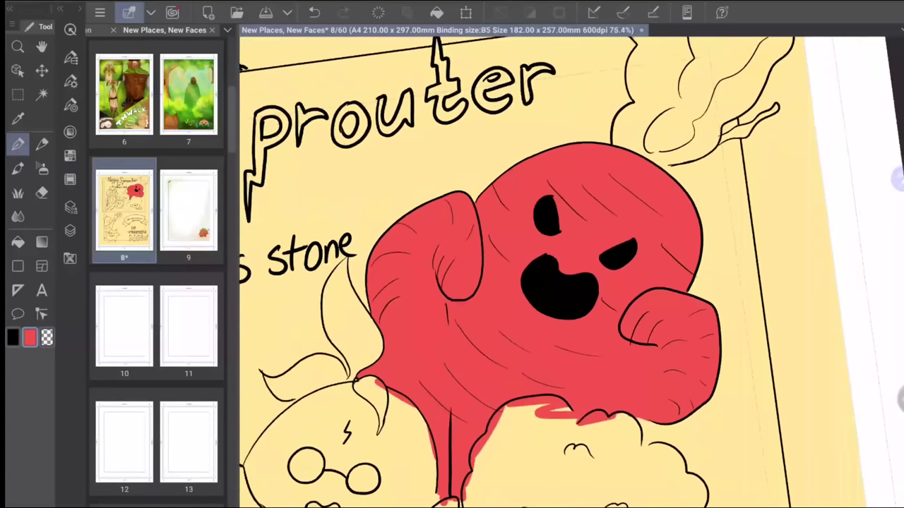
Lock Layer 3's transparent pixels and set up the Running color edge watercolor brush in dark red at size 94.6
click(70, 231)
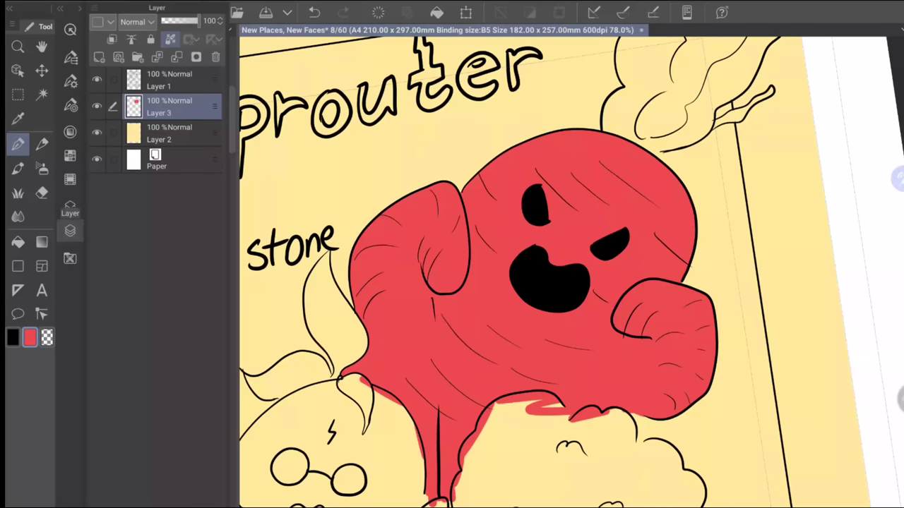
key(b)
click(70, 81)
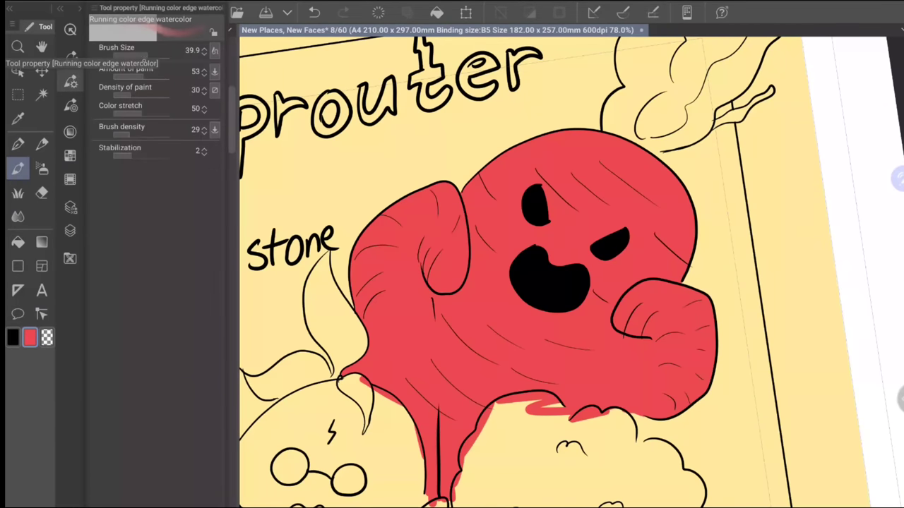
click(70, 132)
drag(177, 241, 185, 263)
click(71, 81)
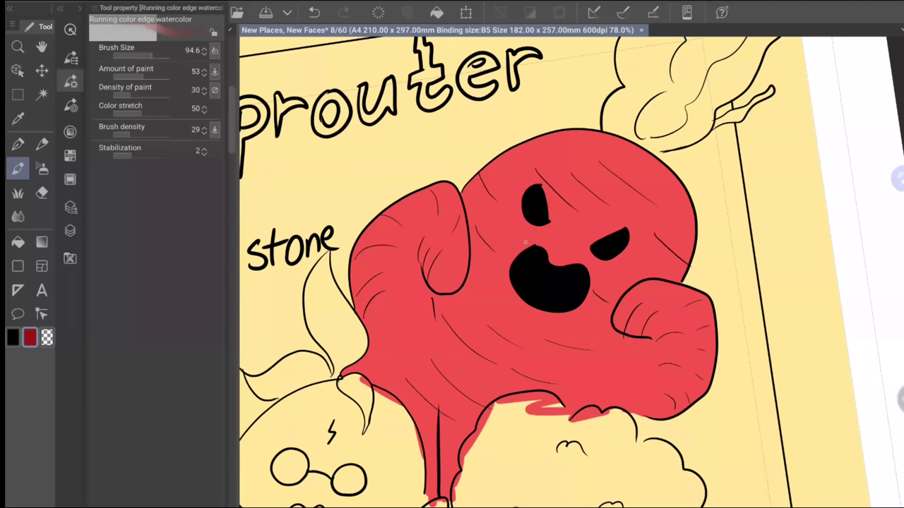
click(70, 155)
Shade the left, top and right edges of the angry vegetable's head with dark red watercolor
drag(515, 151, 469, 198)
mouse_move(569, 135)
mouse_down()
mouse_move(455, 201)
mouse_move(448, 218)
mouse_move(470, 218)
mouse_up()
drag(522, 166, 462, 237)
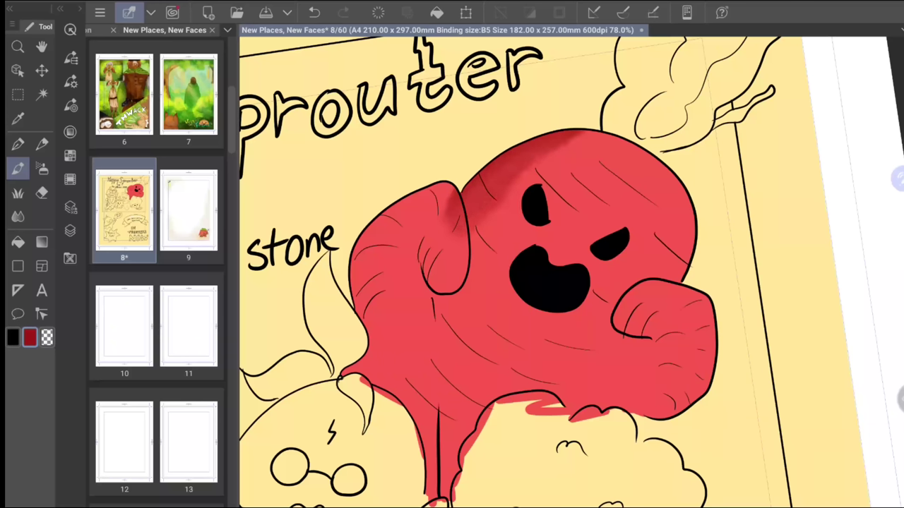
drag(505, 205, 472, 246)
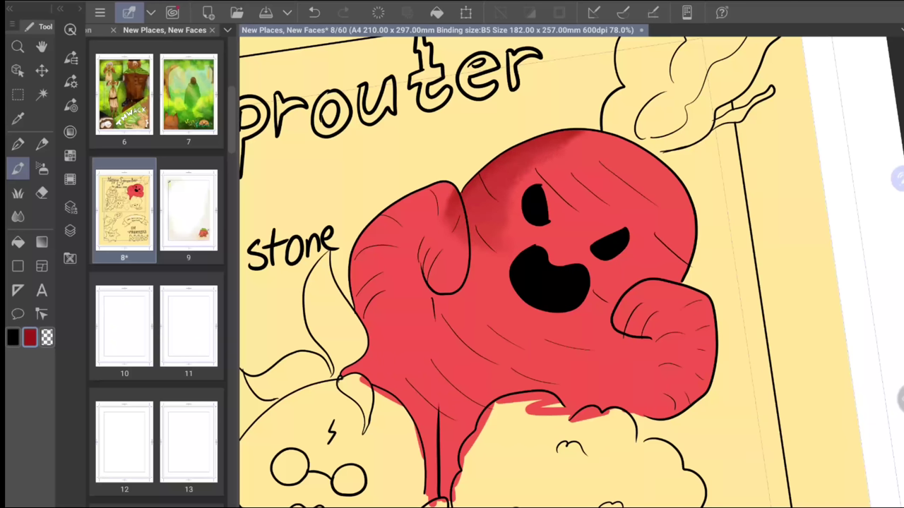
mouse_move(569, 146)
mouse_down()
mouse_move(618, 136)
mouse_move(651, 158)
mouse_move(691, 248)
mouse_move(692, 236)
mouse_up()
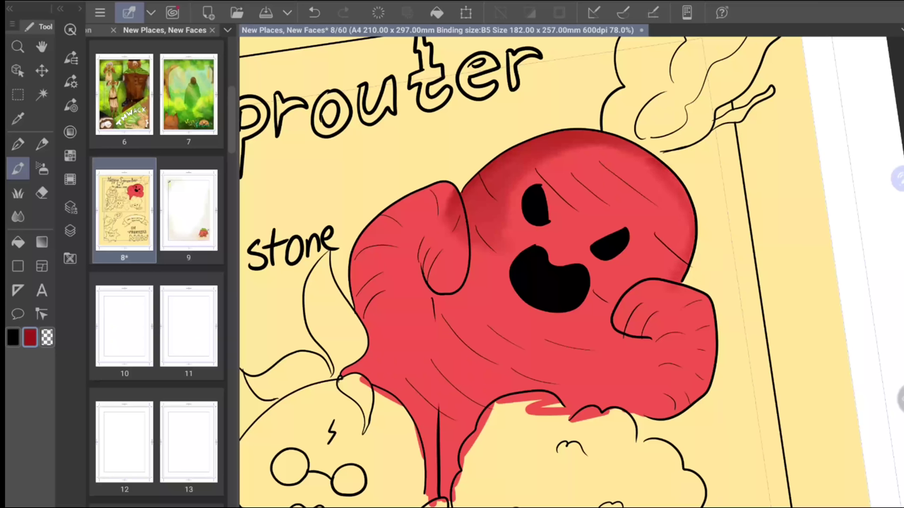
drag(638, 155, 664, 167)
drag(657, 285, 683, 305)
drag(614, 152, 554, 157)
Shade the right-hand arm, the lower body edge and the area under the mouth in dark red
mouse_move(649, 264)
mouse_down()
mouse_move(617, 284)
mouse_move(642, 309)
mouse_move(651, 283)
mouse_move(710, 311)
mouse_move(713, 374)
mouse_up()
mouse_move(711, 342)
mouse_down()
mouse_move(683, 409)
mouse_move(645, 416)
mouse_up()
drag(699, 400, 695, 311)
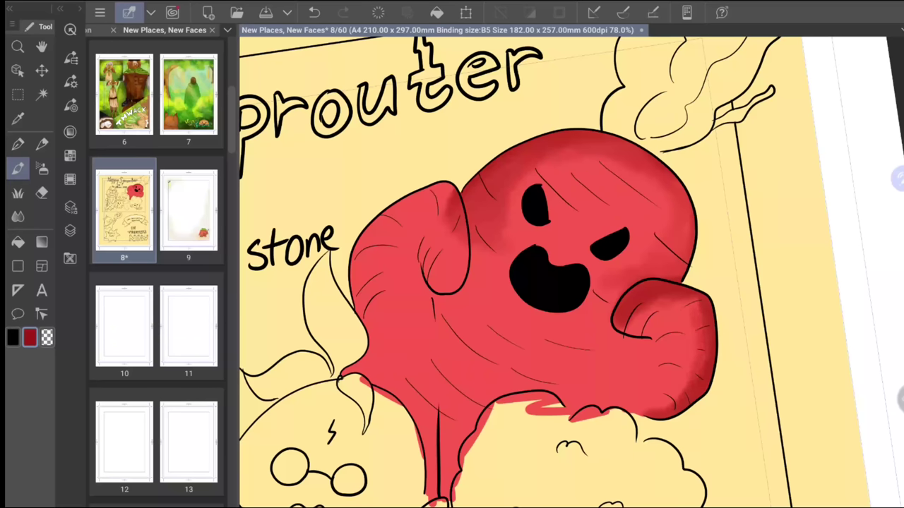
mouse_move(635, 328)
mouse_down()
mouse_move(647, 333)
mouse_move(641, 315)
mouse_move(677, 304)
mouse_up()
mouse_move(577, 405)
mouse_down()
mouse_move(628, 406)
mouse_move(569, 409)
mouse_move(600, 390)
mouse_move(548, 387)
mouse_up()
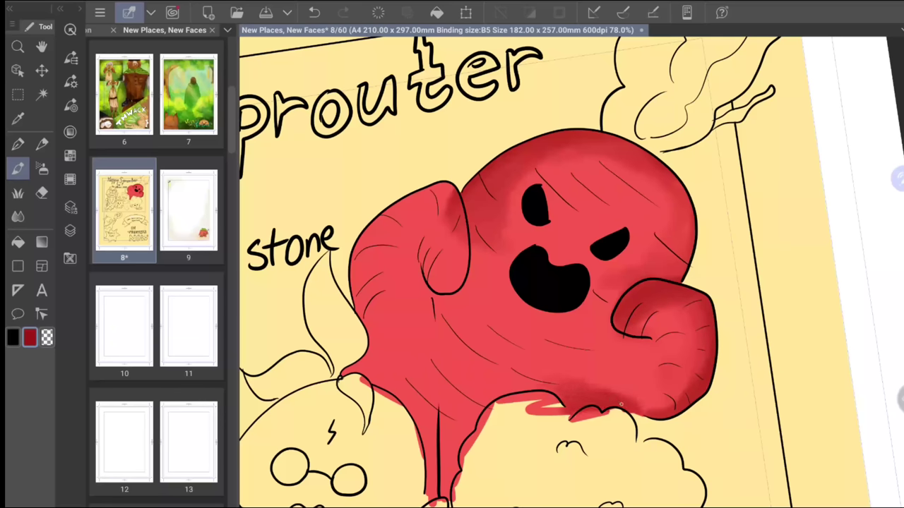
mouse_move(553, 322)
mouse_down()
mouse_move(503, 282)
mouse_move(556, 315)
mouse_up()
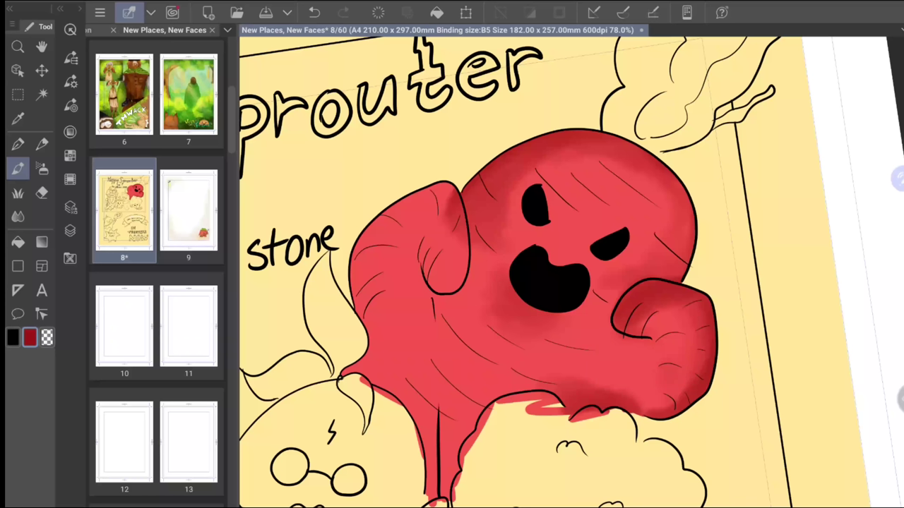
Shade the angry vegetable's left-hand arm and the body fold beneath it in dark red
mouse_move(357, 371)
mouse_down()
mouse_move(372, 339)
mouse_move(358, 286)
mouse_move(367, 226)
mouse_move(431, 192)
mouse_move(450, 205)
mouse_move(462, 279)
mouse_move(466, 254)
mouse_move(421, 262)
mouse_move(432, 286)
mouse_move(444, 272)
mouse_up()
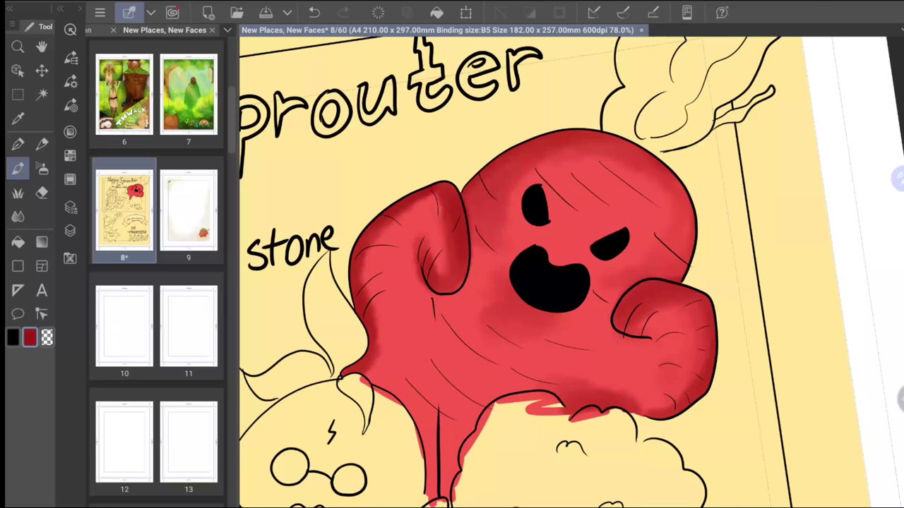
mouse_move(367, 296)
mouse_down()
mouse_move(375, 243)
mouse_move(372, 293)
mouse_move(385, 353)
mouse_up()
mouse_move(423, 329)
mouse_down()
mouse_move(435, 290)
mouse_move(410, 288)
mouse_move(439, 319)
mouse_move(432, 346)
mouse_up()
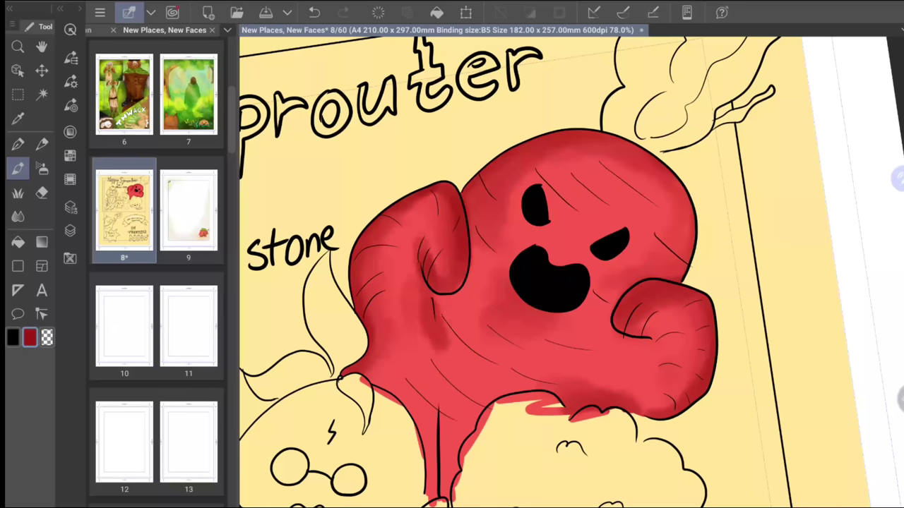
drag(564, 381, 586, 373)
scroll(466, 272, down, 5)
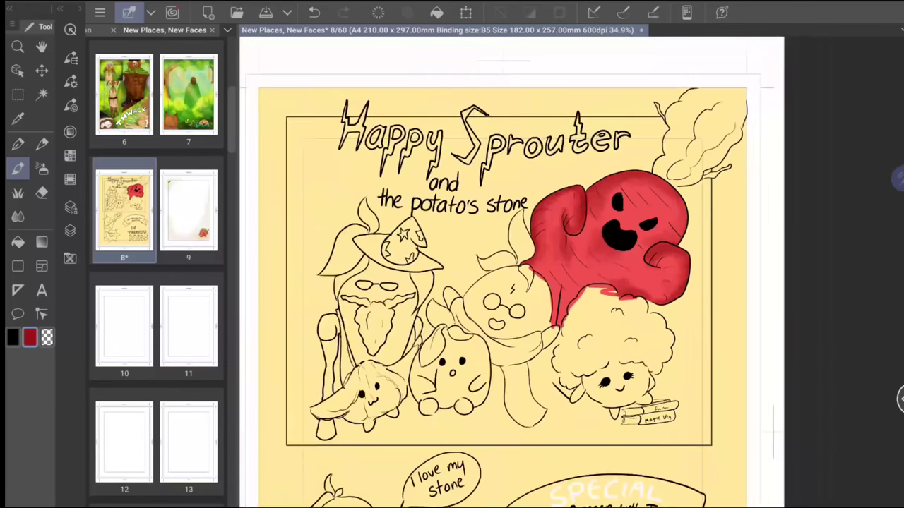
Choose a bright orange-red and brush a warm highlight onto the angry vegetable's forehead
click(70, 132)
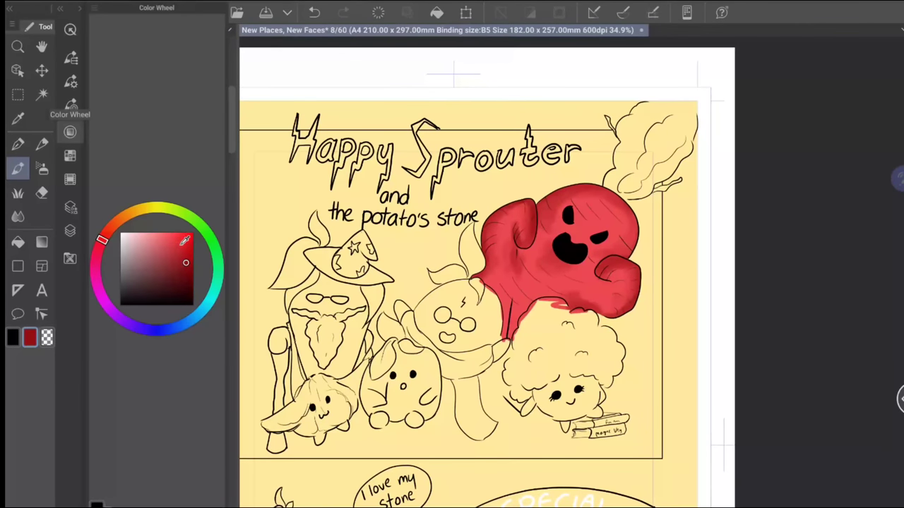
drag(102, 240, 107, 233)
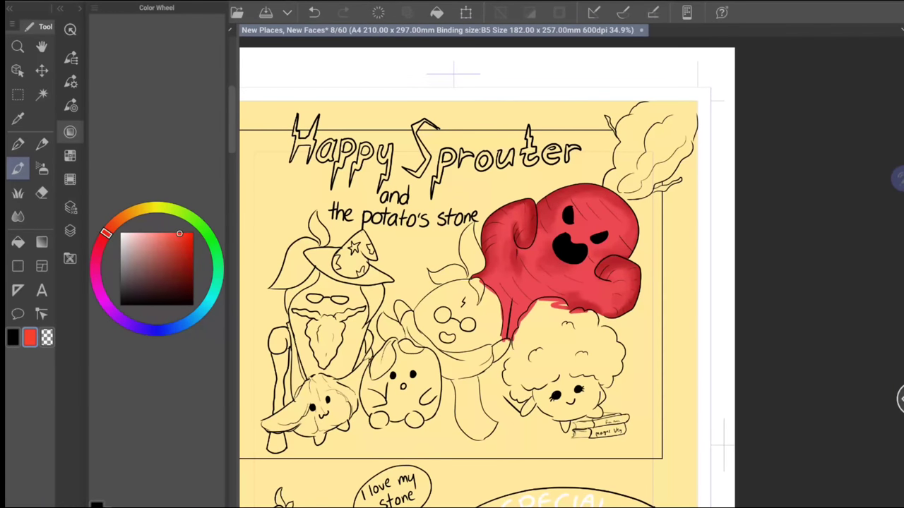
click(70, 131)
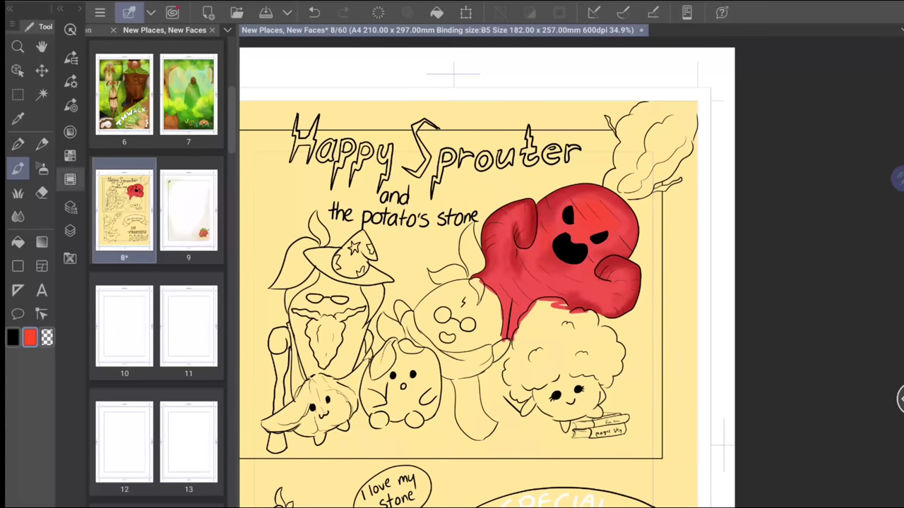
Brush pink and lighter pink highlights onto the angry vegetable's forehead
click(70, 132)
click(98, 250)
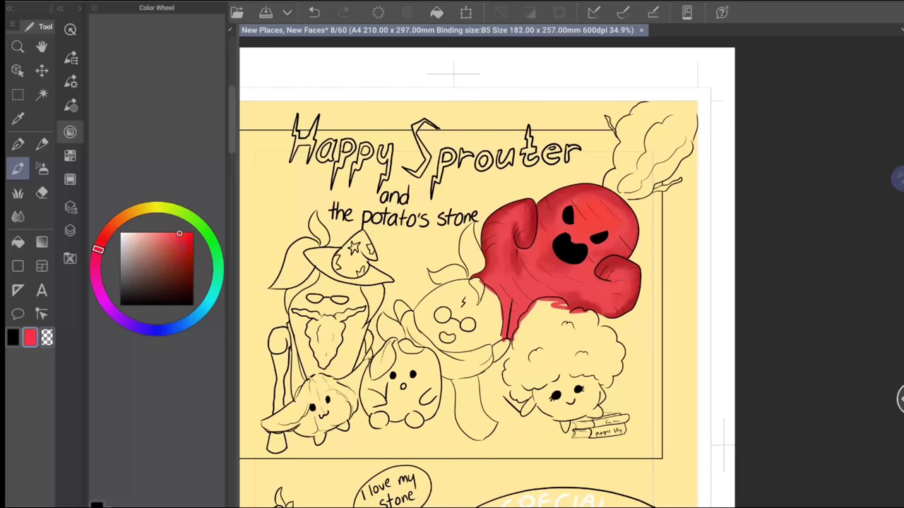
click(160, 232)
click(70, 132)
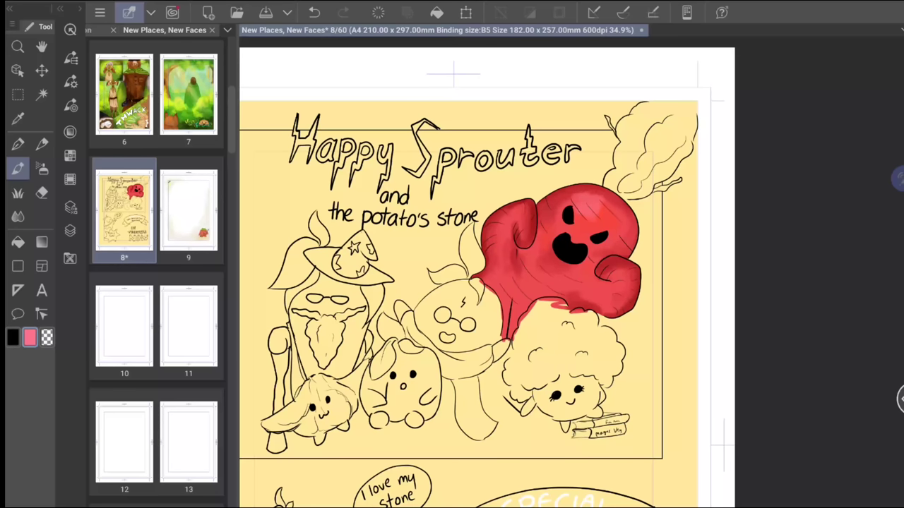
click(69, 131)
drag(158, 234, 147, 221)
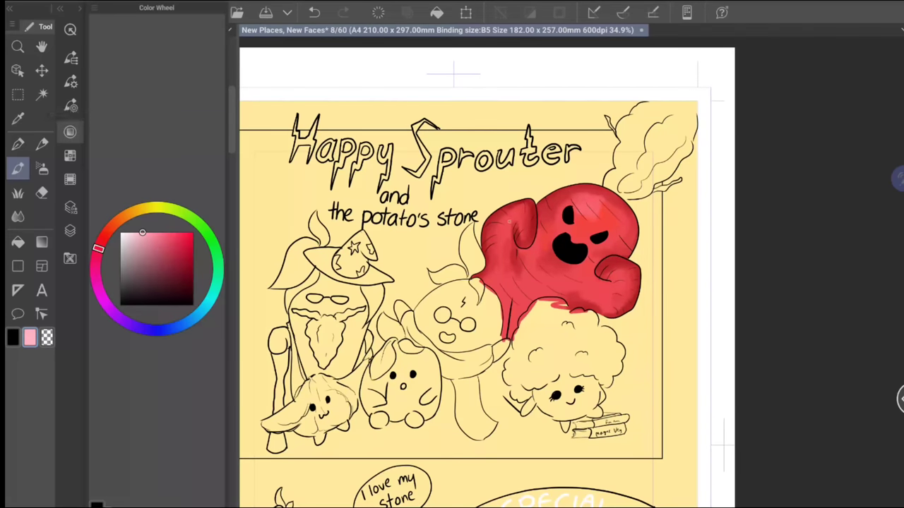
click(70, 131)
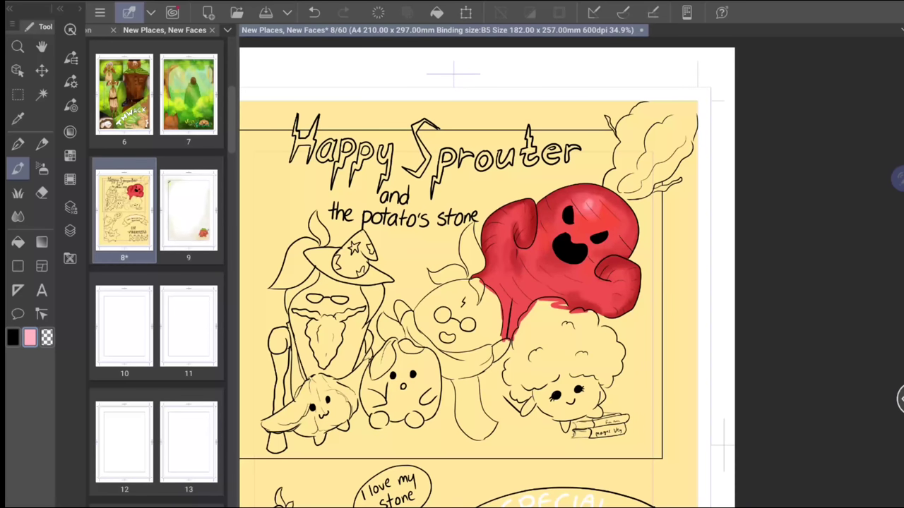
Choose a green colour and undo a trial stroke on the leafy vegetable in the poster's upper corner
click(70, 131)
click(185, 215)
drag(177, 238, 179, 253)
click(70, 132)
drag(671, 99, 633, 164)
click(312, 12)
Block in the middle of the angry vegetable's leafy top with flat green using the G-pen
click(70, 230)
click(111, 39)
click(70, 230)
mouse_move(621, 172)
mouse_down()
mouse_move(661, 107)
mouse_move(623, 158)
mouse_up()
drag(646, 104, 624, 146)
mouse_move(674, 103)
mouse_down()
mouse_move(635, 157)
mouse_move(639, 171)
mouse_up()
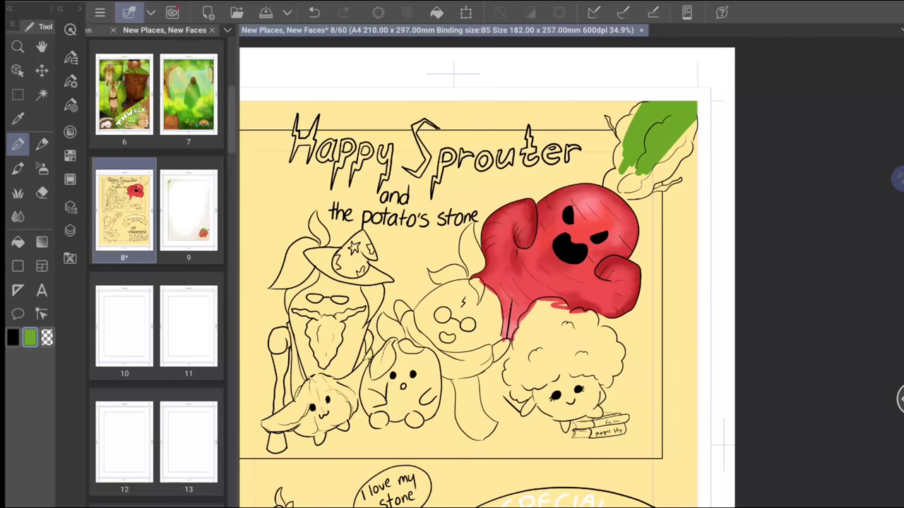
mouse_move(694, 113)
mouse_down()
mouse_move(670, 161)
mouse_move(646, 178)
mouse_up()
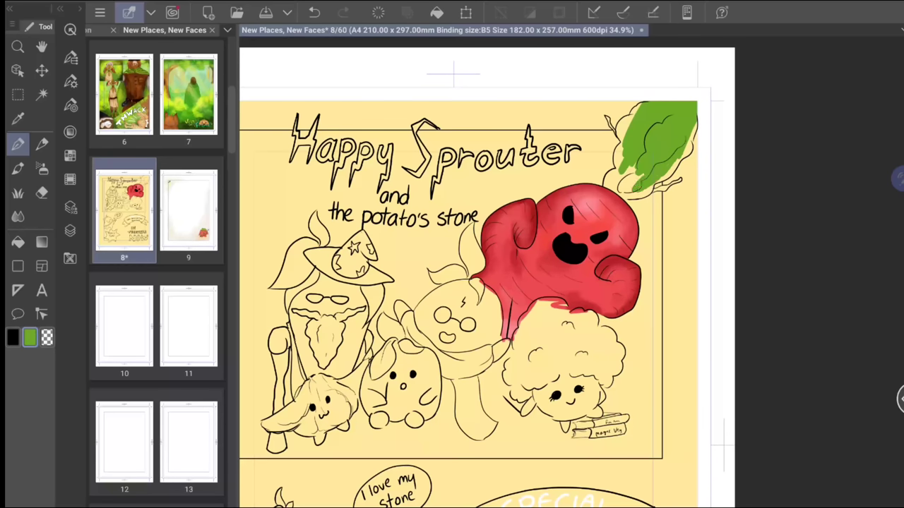
drag(632, 166, 622, 189)
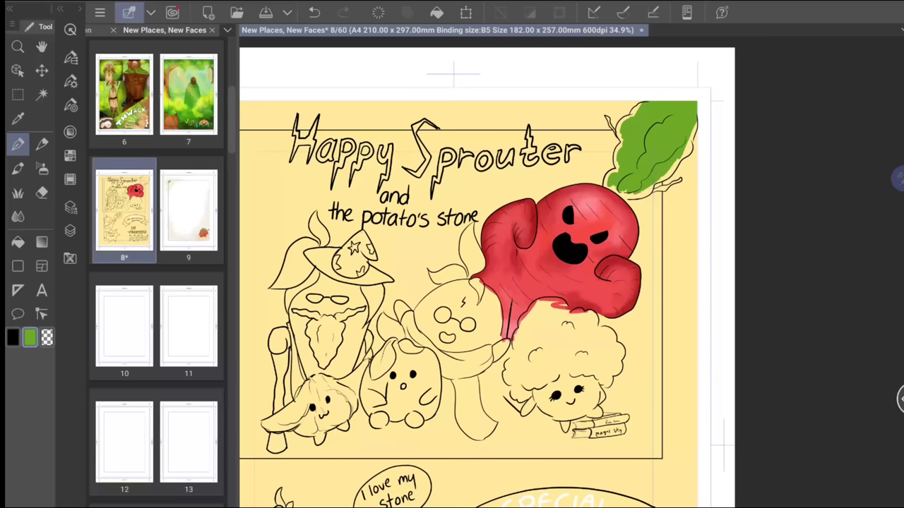
Extend the flat green to the leafy top's scalloped left-hand outline, from the upper edge down to the red head
scroll(487, 283, up, 2)
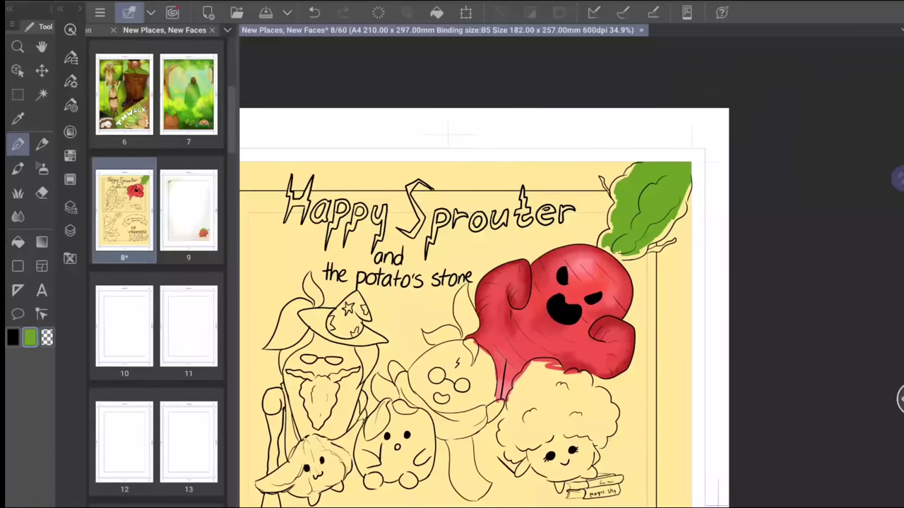
scroll(505, 272, right, 2)
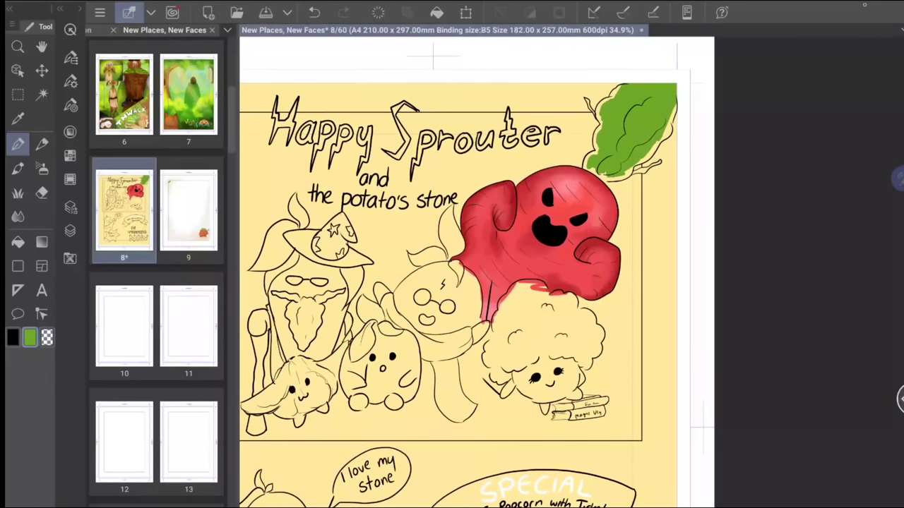
scroll(468, 302, up, 3)
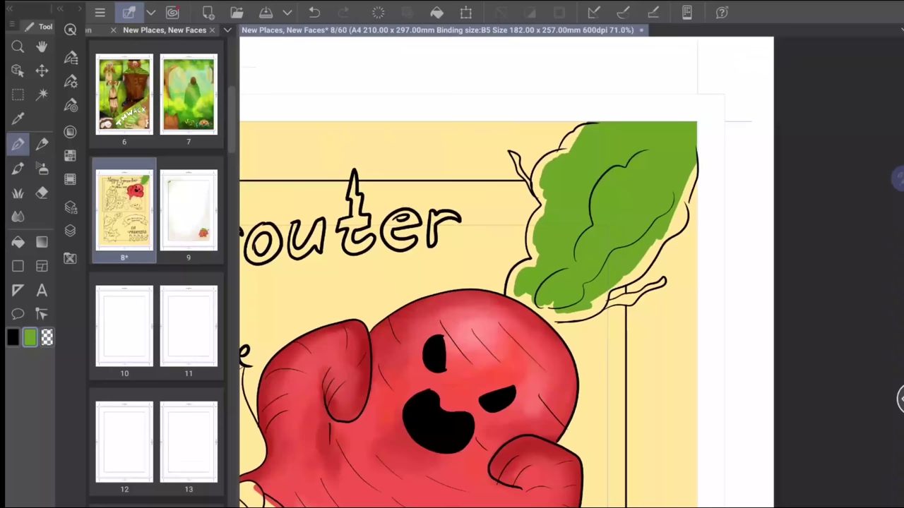
scroll(610, 149, up, 3)
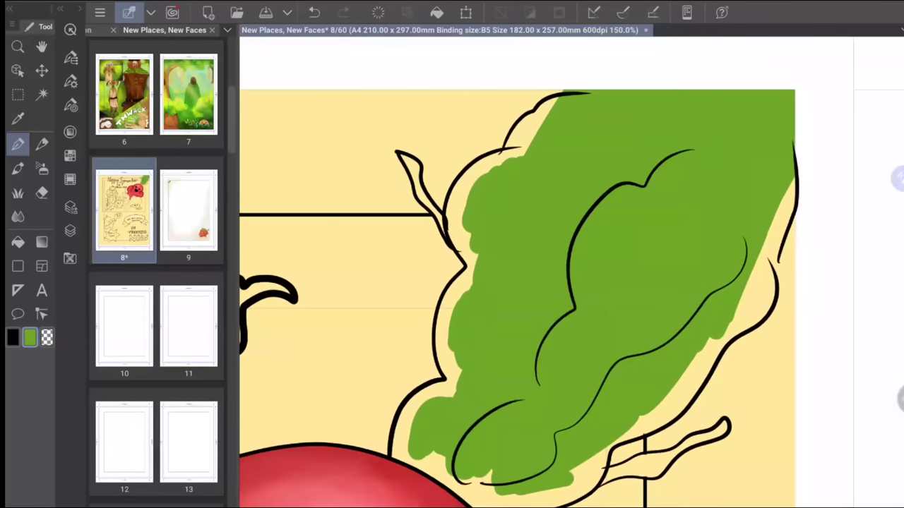
mouse_move(557, 99)
mouse_down()
mouse_move(532, 122)
mouse_move(558, 94)
mouse_up()
mouse_move(538, 127)
mouse_down()
mouse_move(466, 185)
mouse_move(455, 226)
mouse_move(471, 282)
mouse_move(447, 318)
mouse_move(445, 311)
mouse_move(446, 376)
mouse_move(415, 406)
mouse_up()
mouse_move(401, 413)
mouse_down()
mouse_move(396, 458)
mouse_move(431, 466)
mouse_up()
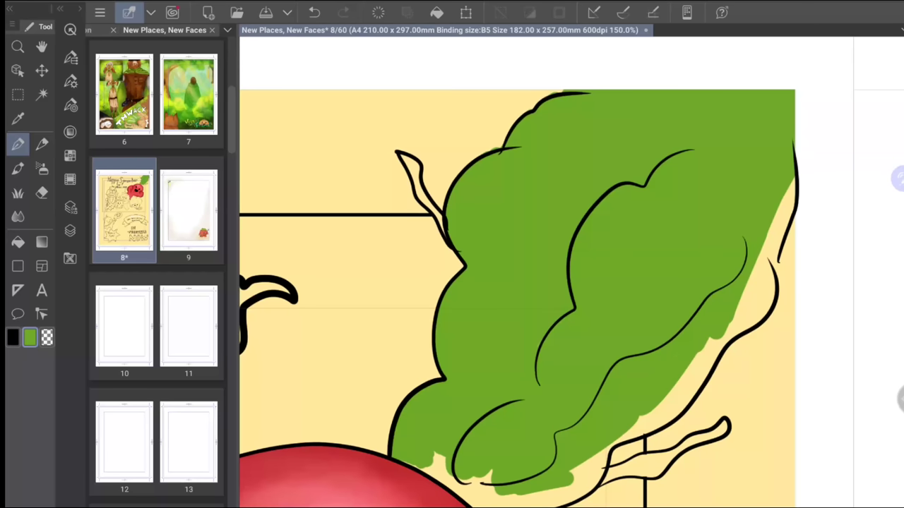
Colour the two thin sprigs on either side of the leafy top in the same green
key(e)
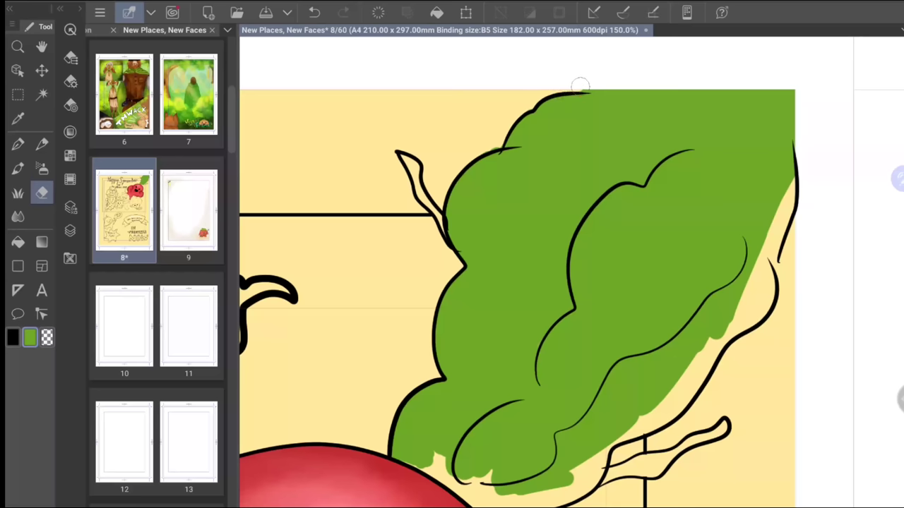
click(18, 144)
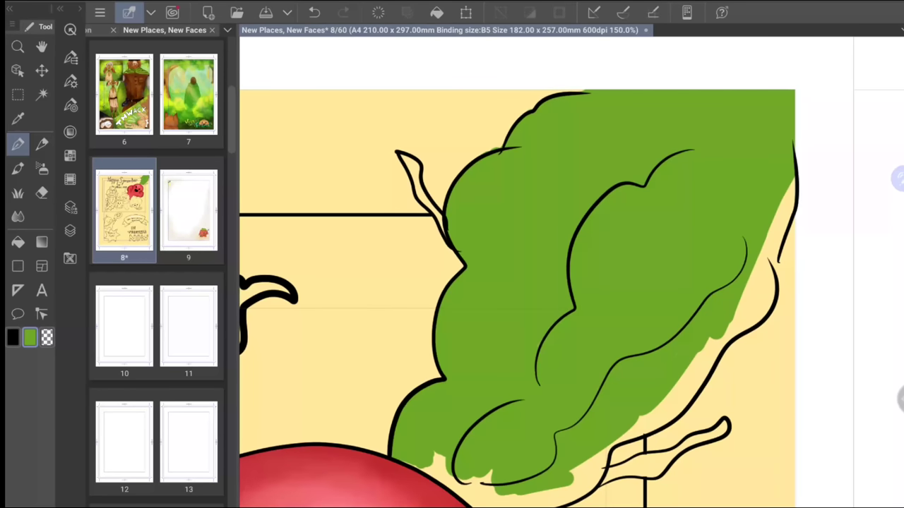
mouse_move(402, 156)
mouse_down()
mouse_move(417, 165)
mouse_move(411, 177)
mouse_move(441, 227)
mouse_up()
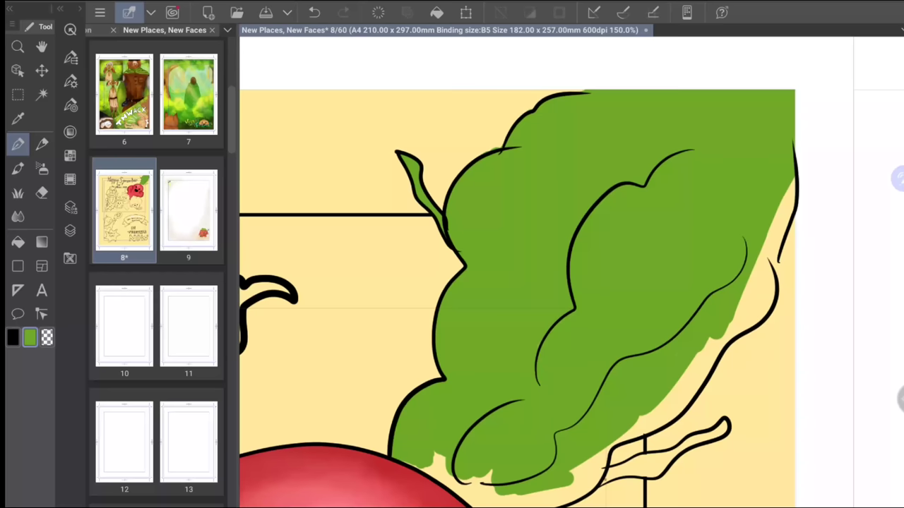
mouse_move(605, 478)
mouse_down()
mouse_move(626, 467)
mouse_move(613, 474)
mouse_move(646, 473)
mouse_move(669, 459)
mouse_move(628, 461)
mouse_move(725, 425)
mouse_move(709, 439)
mouse_up()
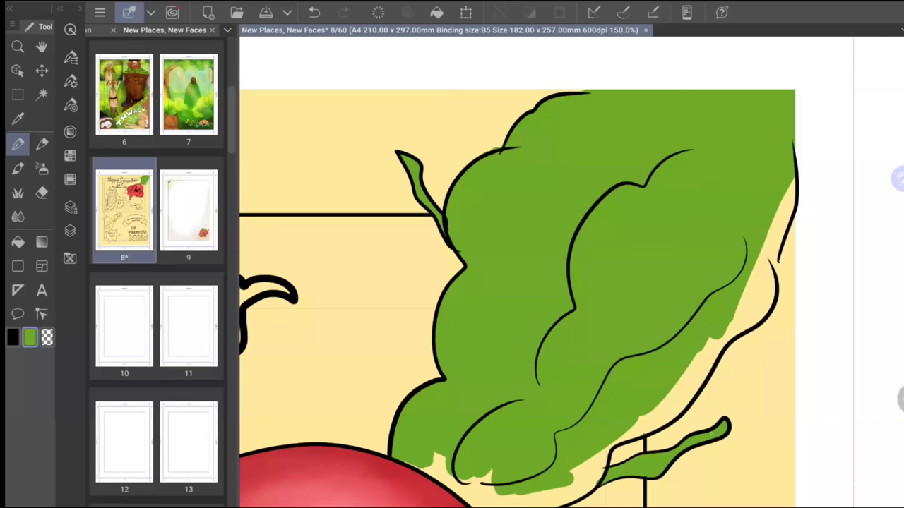
Fill the right-hand edge of the leafy top with green down to the lower sprig
mouse_move(789, 185)
mouse_down()
mouse_move(778, 213)
mouse_move(791, 196)
mouse_up()
mouse_move(775, 226)
mouse_down()
mouse_move(763, 254)
mouse_move(785, 218)
mouse_move(741, 308)
mouse_move(767, 281)
mouse_move(770, 310)
mouse_move(773, 274)
mouse_up()
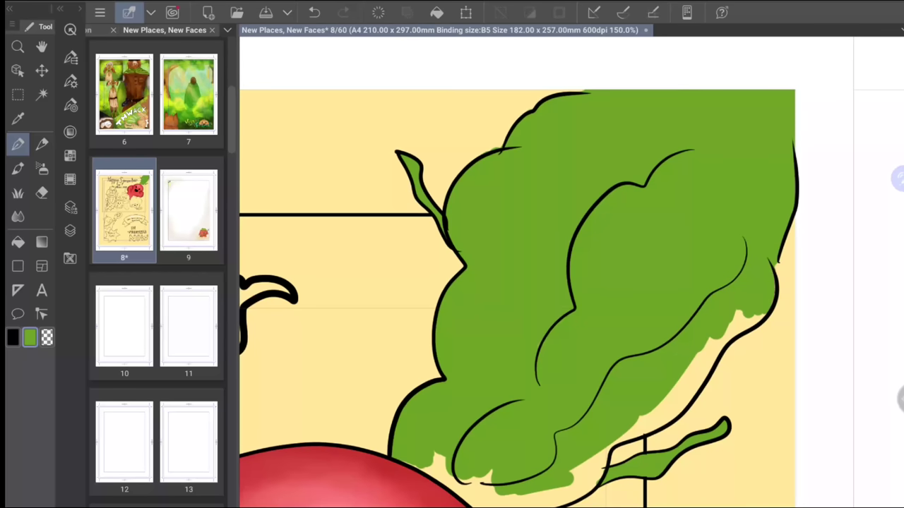
mouse_move(746, 311)
mouse_down()
mouse_move(721, 340)
mouse_move(763, 317)
mouse_move(686, 375)
mouse_up()
mouse_move(727, 337)
mouse_down()
mouse_move(676, 402)
mouse_move(709, 366)
mouse_move(689, 401)
mouse_move(639, 420)
mouse_move(670, 395)
mouse_move(663, 423)
mouse_move(686, 405)
mouse_up()
drag(686, 374, 671, 392)
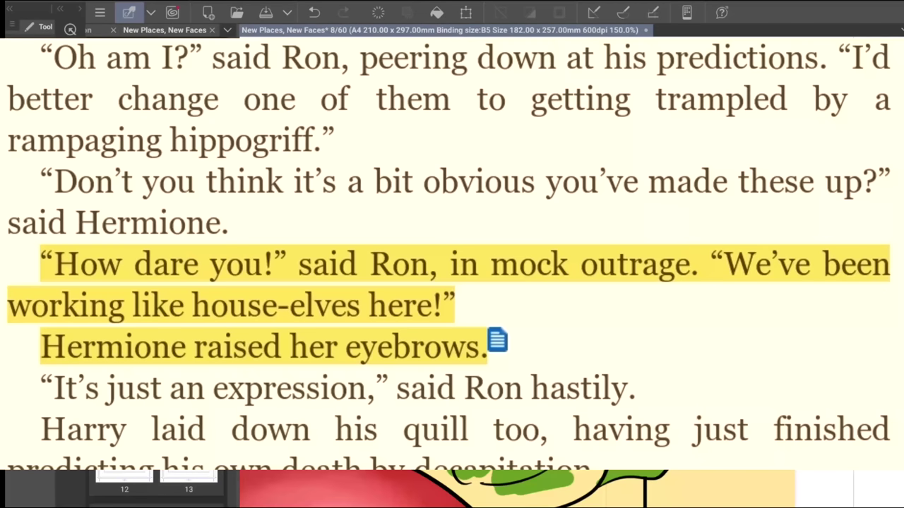
drag(575, 477, 605, 470)
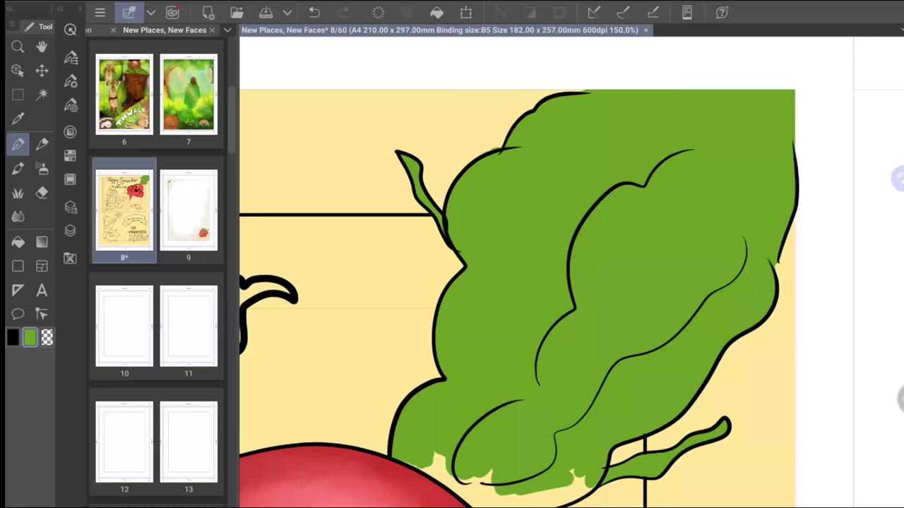
Fill the remaining gaps at the base of the leafy top with green where it meets the red head
mouse_move(548, 494)
mouse_down()
mouse_move(586, 477)
mouse_move(591, 490)
mouse_move(583, 495)
mouse_up()
mouse_move(518, 506)
mouse_down()
mouse_move(551, 494)
mouse_move(481, 504)
mouse_up()
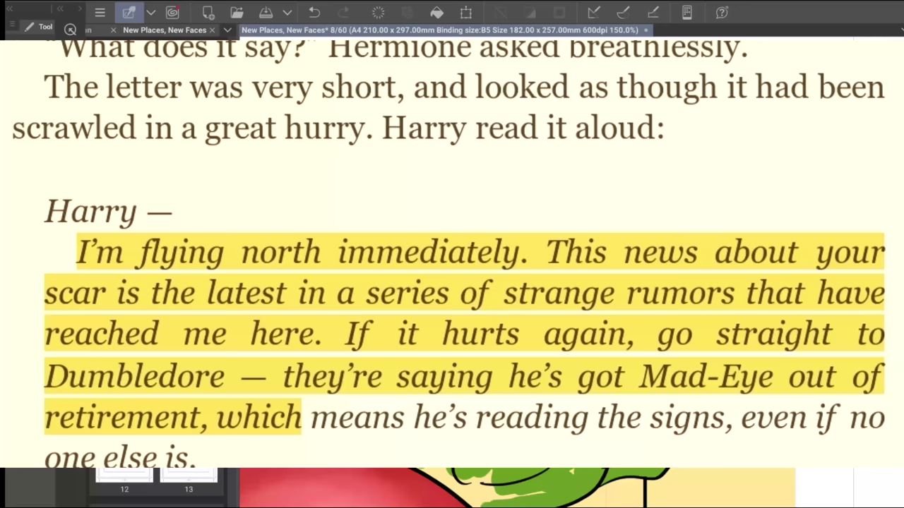
mouse_move(495, 472)
mouse_down()
mouse_move(474, 497)
mouse_move(423, 500)
mouse_up()
drag(480, 497, 456, 506)
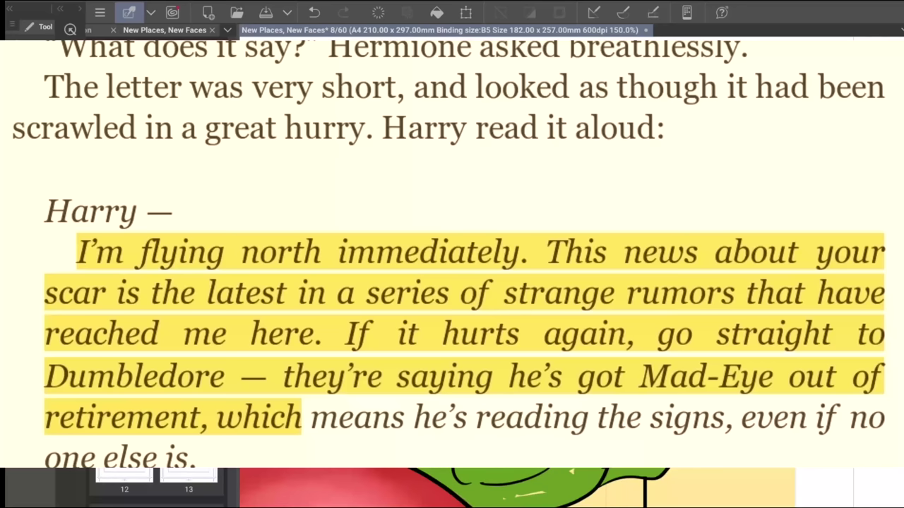
drag(536, 494, 515, 497)
Lock the transparent pixels of Layer 3 and brush light green and yellow highlights onto the leafy top and its lower sprig
scroll(515, 272, down, 5)
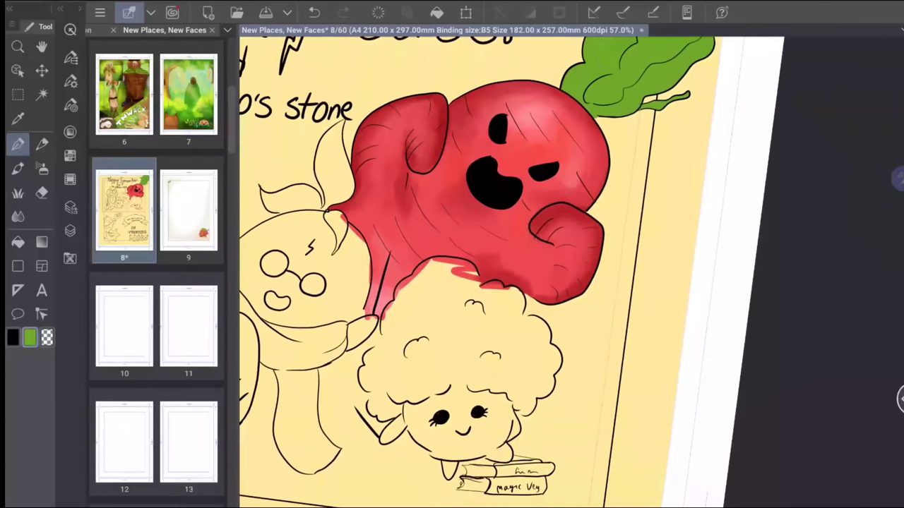
scroll(652, 312, down, 4)
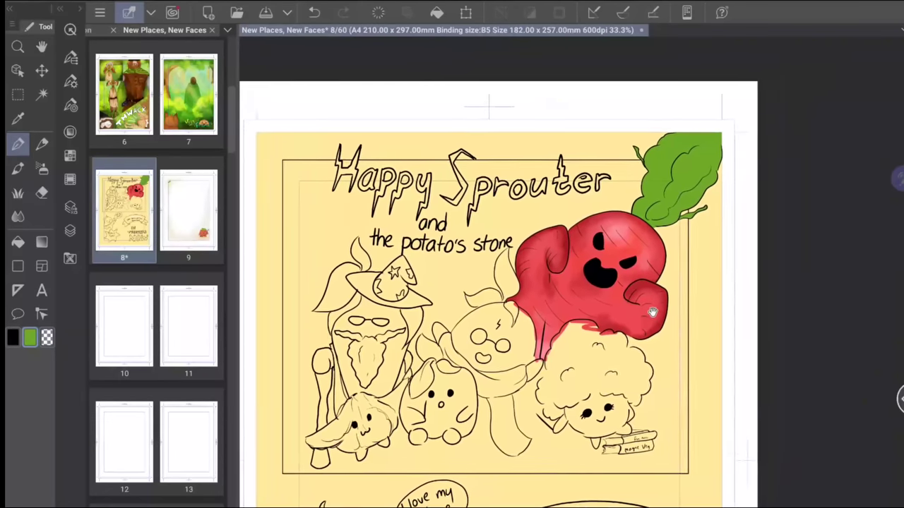
click(70, 230)
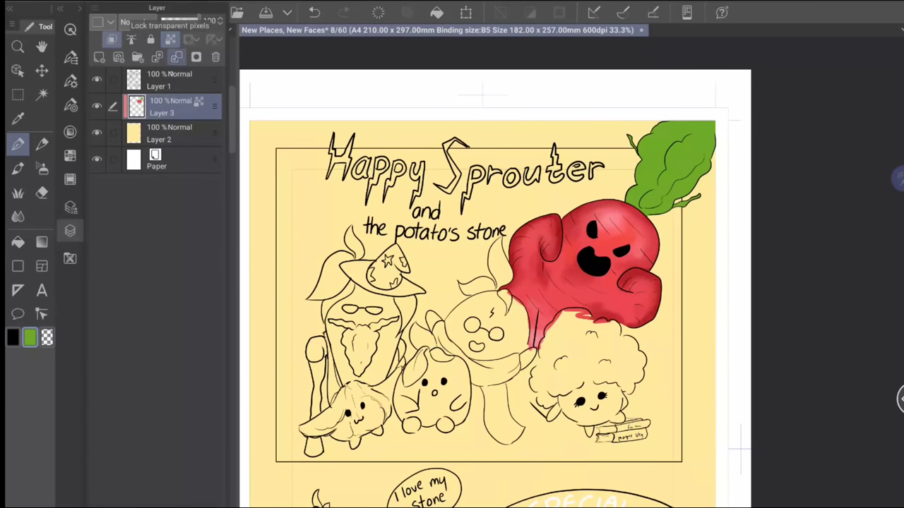
click(70, 155)
click(70, 131)
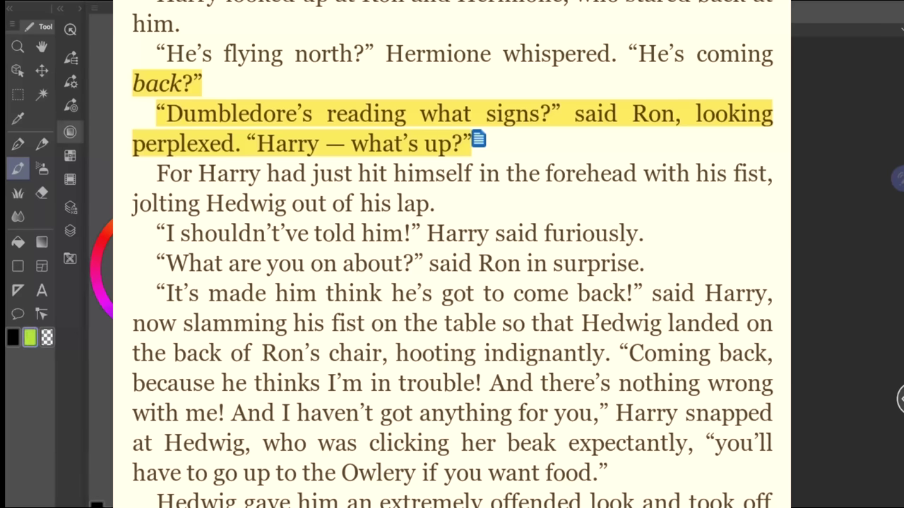
click(69, 155)
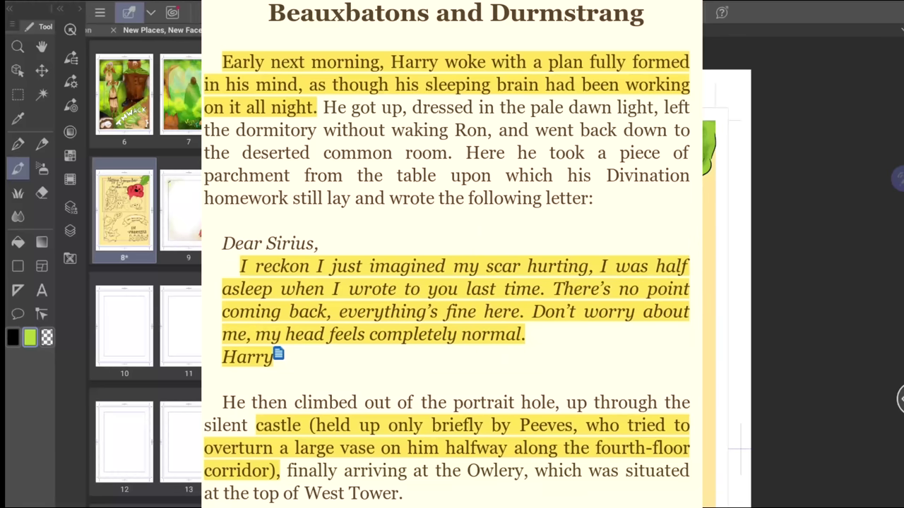
click(70, 132)
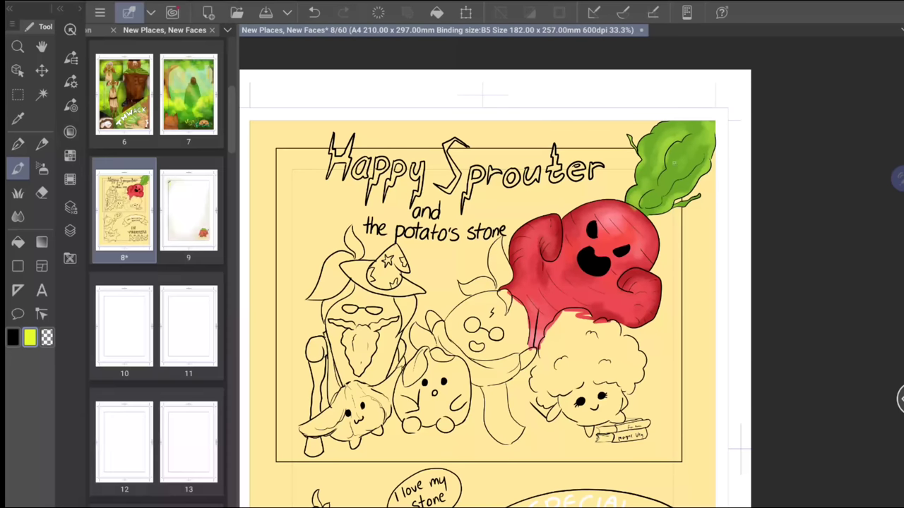
mouse_move(673, 154)
mouse_down()
mouse_move(686, 168)
mouse_move(690, 154)
mouse_move(687, 144)
mouse_move(663, 189)
mouse_move(676, 206)
mouse_move(699, 195)
mouse_move(691, 185)
mouse_up()
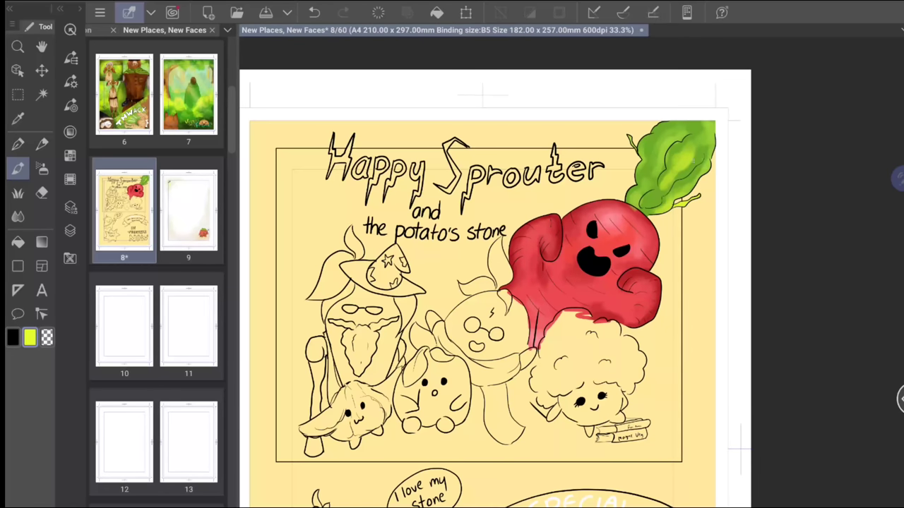
Choose a dark green and shade the base, upper corner and lower edge of the leafy top
click(70, 131)
click(207, 234)
click(185, 279)
click(70, 131)
mouse_move(640, 202)
mouse_down()
mouse_move(634, 208)
mouse_move(629, 195)
mouse_move(642, 188)
mouse_move(636, 183)
mouse_up()
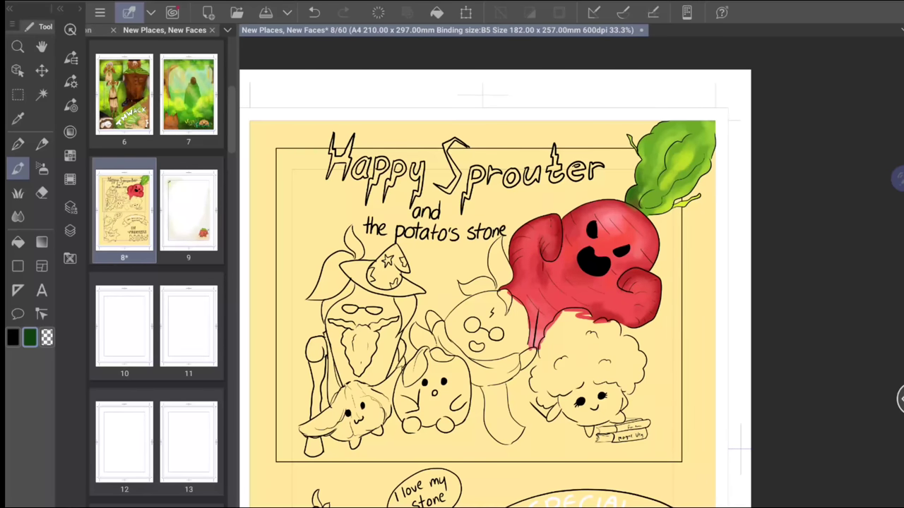
mouse_move(713, 122)
mouse_down()
mouse_move(710, 147)
mouse_move(705, 133)
mouse_move(689, 144)
mouse_move(707, 155)
mouse_move(705, 163)
mouse_move(692, 130)
mouse_move(685, 159)
mouse_up()
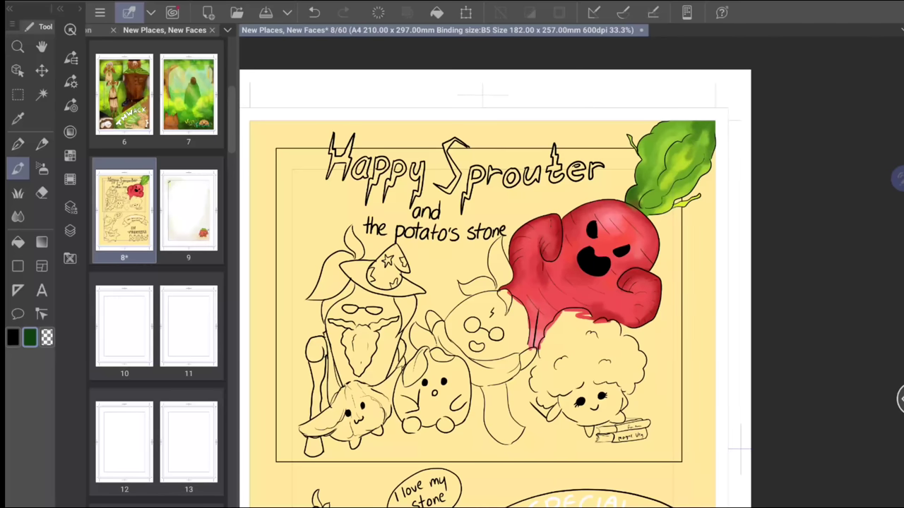
drag(674, 203, 665, 212)
drag(686, 195, 671, 206)
Choose a bright green for the G-pen and unlock the transparent pixels of Layer 3
scroll(644, 459, up, 5)
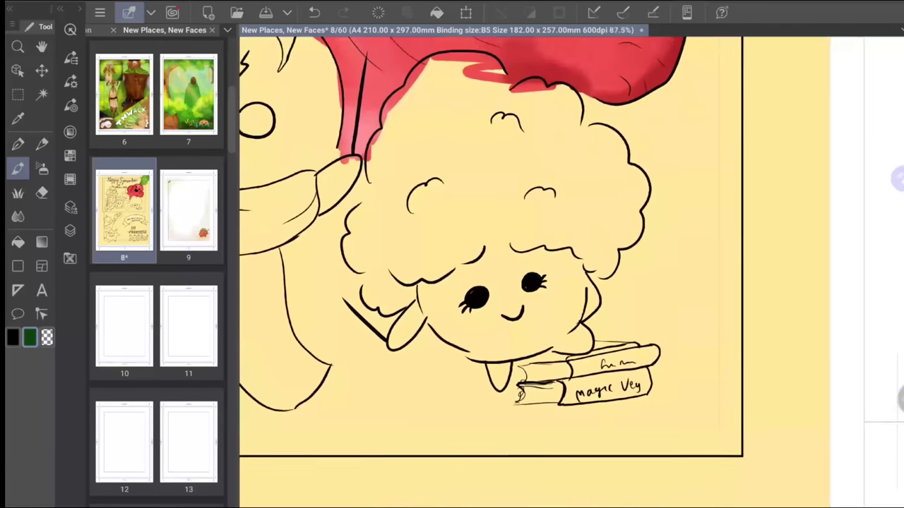
click(70, 132)
drag(182, 243, 178, 252)
click(17, 144)
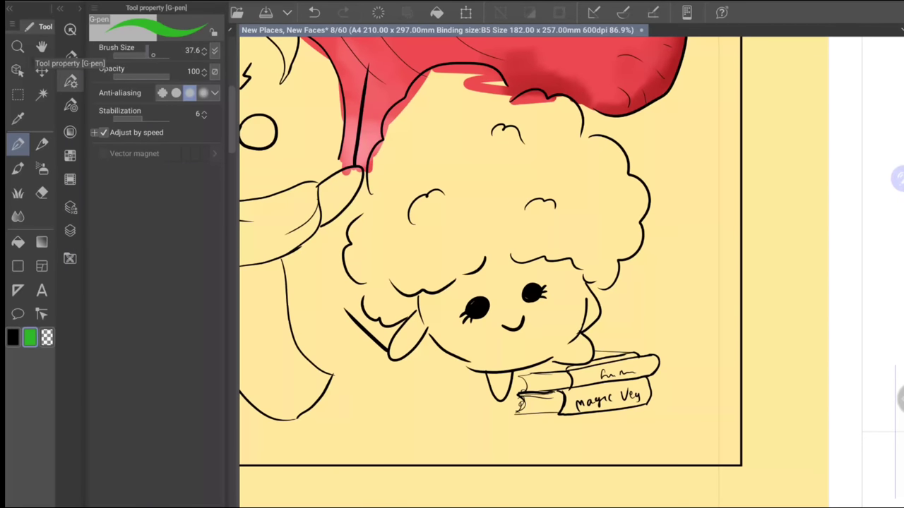
click(70, 231)
click(70, 230)
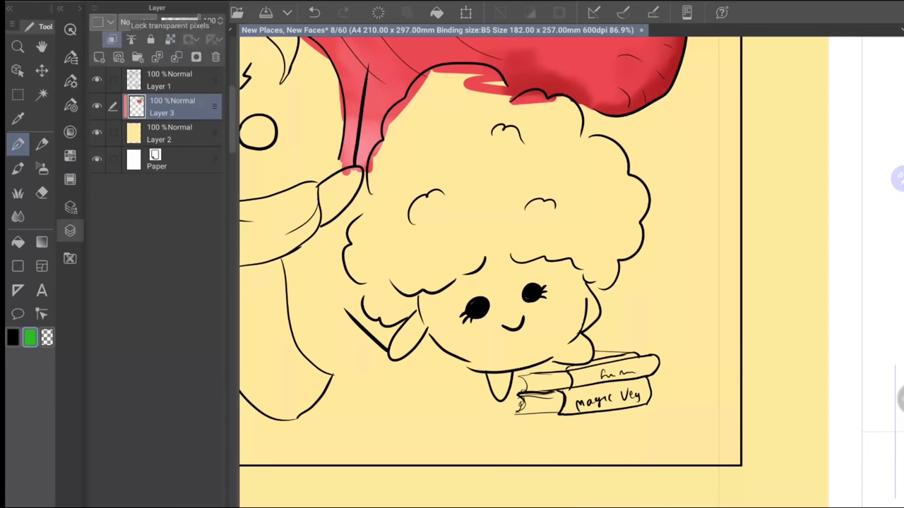
click(70, 230)
Fill the upper part of the broccoli character's curly hair with bright green, covering the red overspill along its outline
mouse_move(498, 145)
mouse_down()
mouse_move(459, 258)
mouse_move(423, 106)
mouse_move(403, 212)
mouse_move(382, 162)
mouse_move(369, 187)
mouse_up()
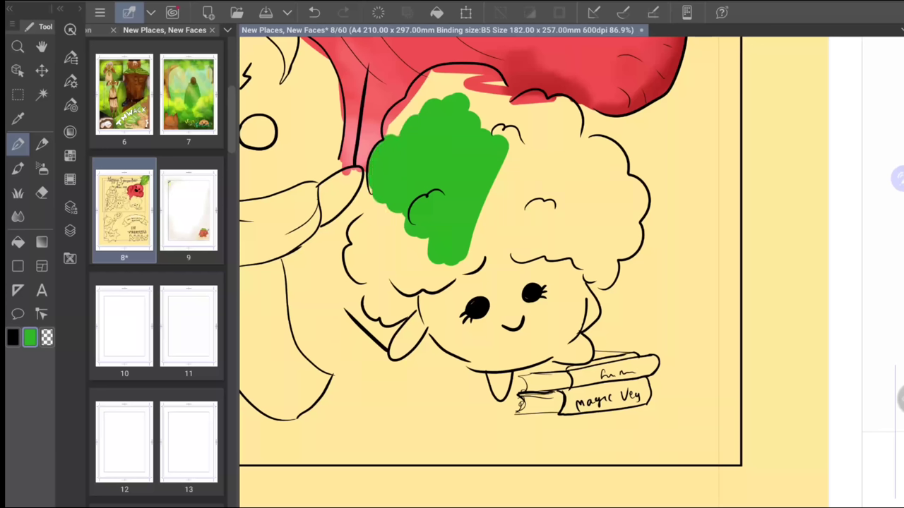
drag(395, 134, 410, 106)
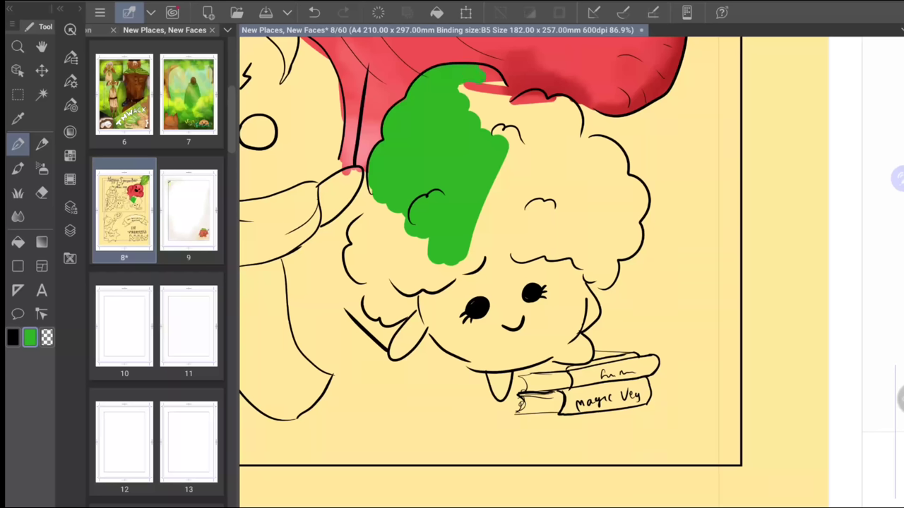
mouse_move(462, 86)
mouse_down()
mouse_move(499, 83)
mouse_move(503, 93)
mouse_move(470, 99)
mouse_move(478, 110)
mouse_up()
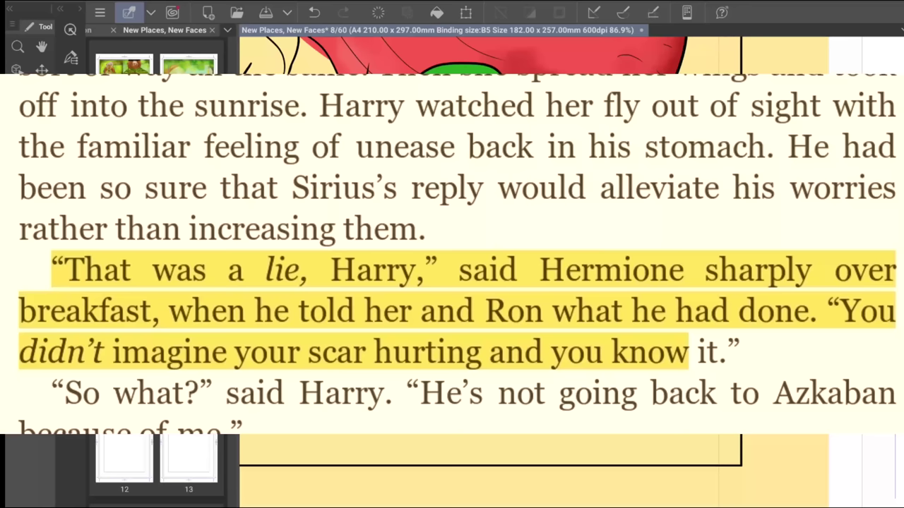
key(ctrl+z)
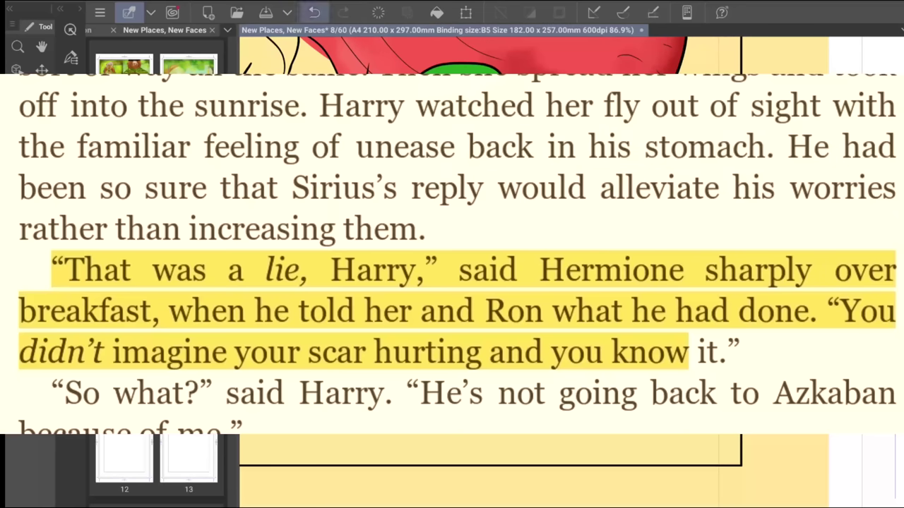
key(ctrl+y)
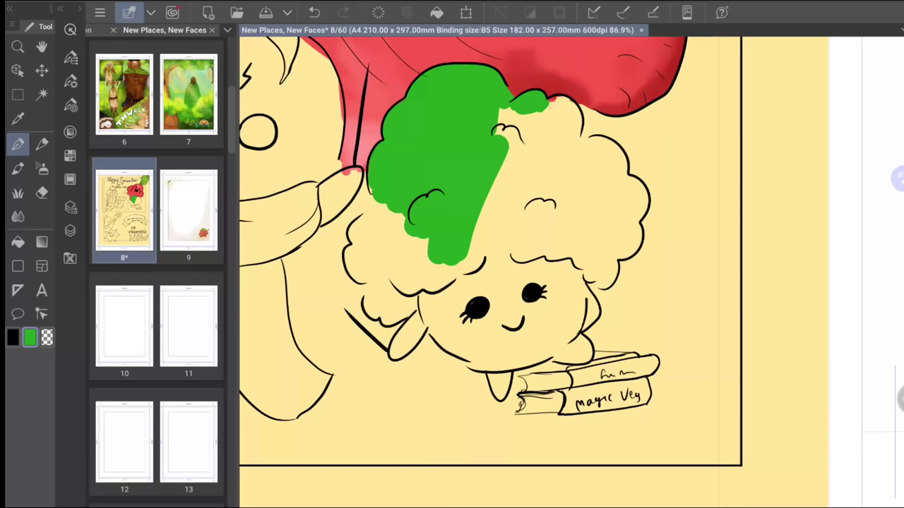
key(ctrl+z)
mouse_move(545, 106)
mouse_down()
mouse_move(566, 103)
mouse_move(579, 140)
mouse_move(557, 169)
mouse_move(526, 185)
mouse_move(503, 120)
mouse_up()
Fill the lower left-hand curls of the broccoli character's hair with bright green
drag(411, 235, 403, 283)
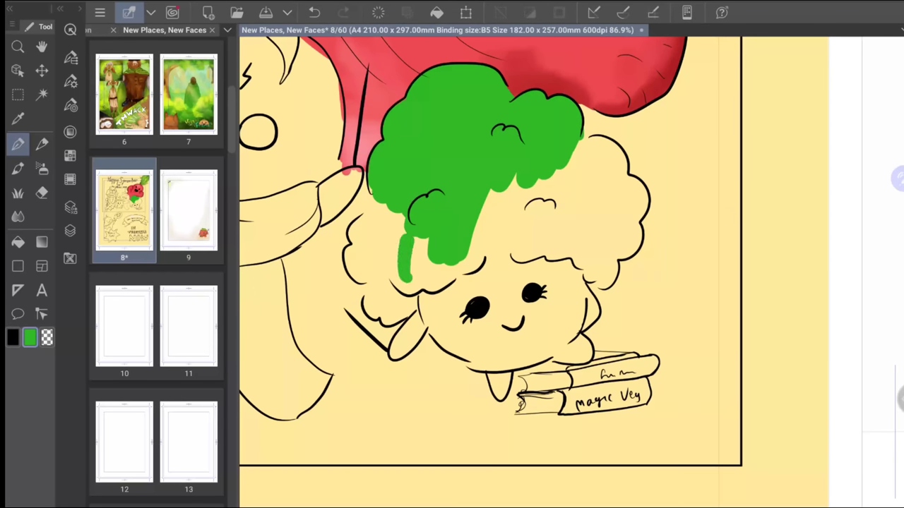
drag(377, 201, 391, 286)
mouse_move(370, 211)
mouse_down()
mouse_move(368, 237)
mouse_move(362, 209)
mouse_move(359, 233)
mouse_move(355, 219)
mouse_move(363, 262)
mouse_move(351, 252)
mouse_move(371, 286)
mouse_up()
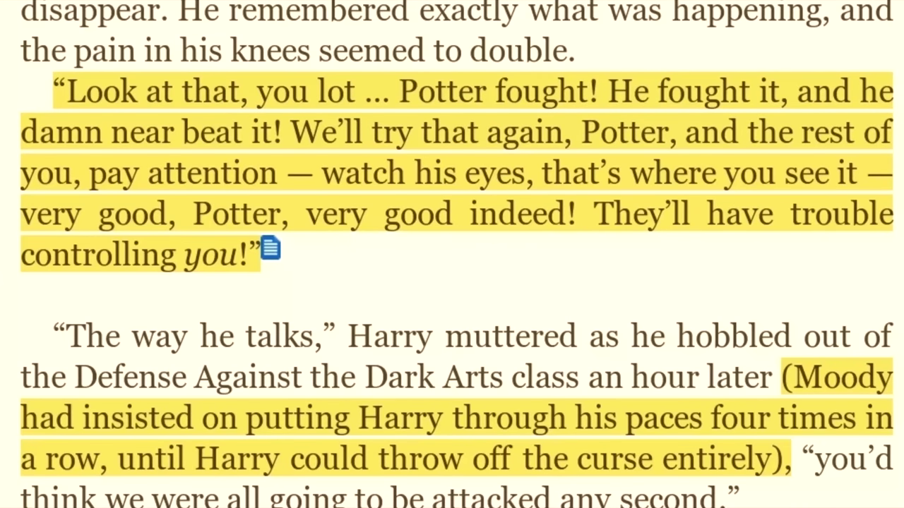